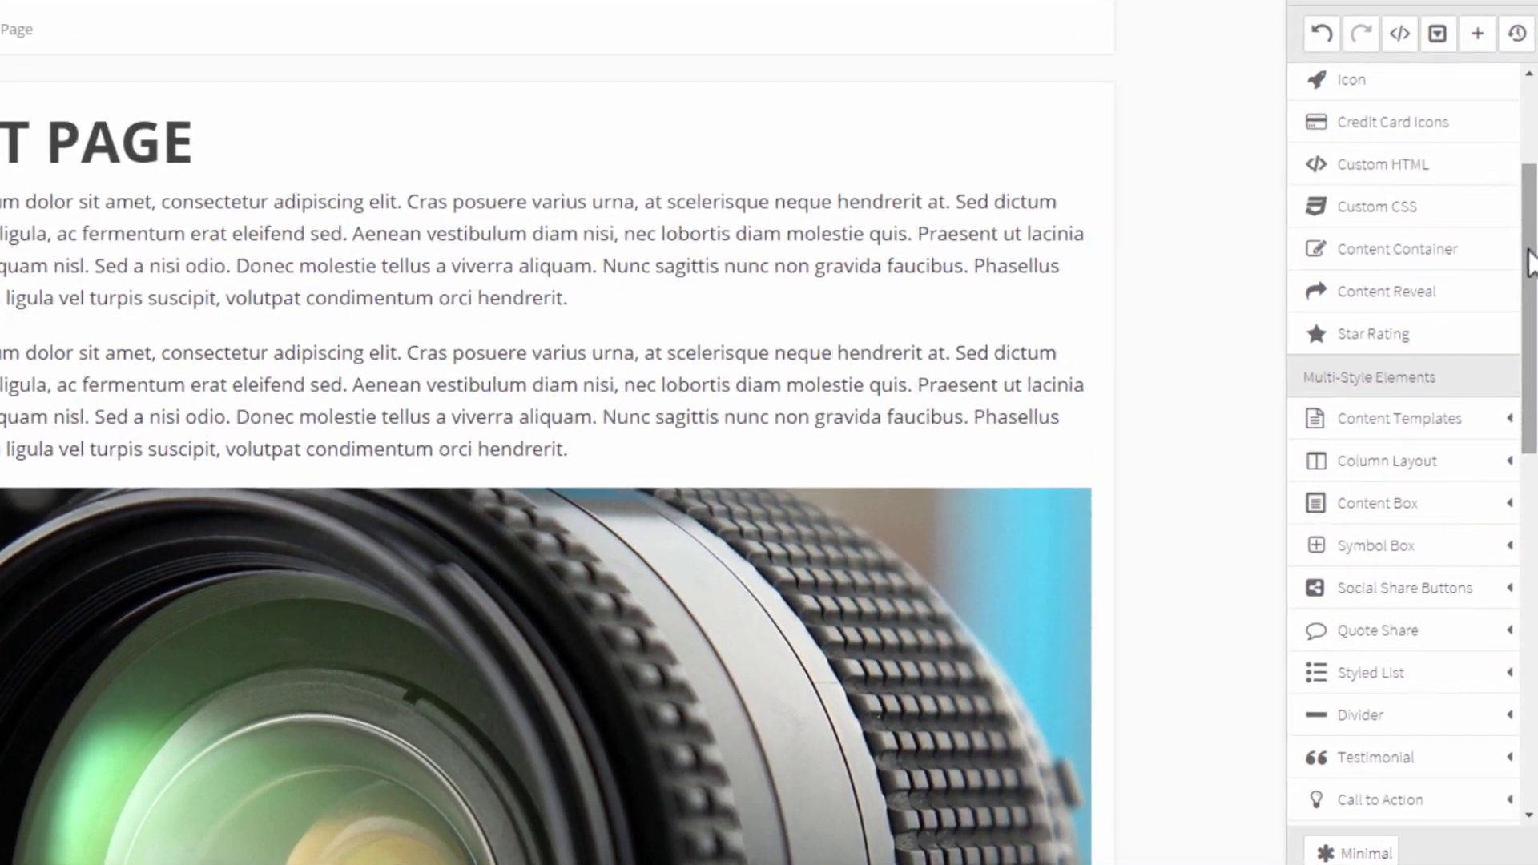
Insert a custom-design Facebook, Google+ and Twitter share row below the first paragraph and select it
scroll(1530, 260, down, 3)
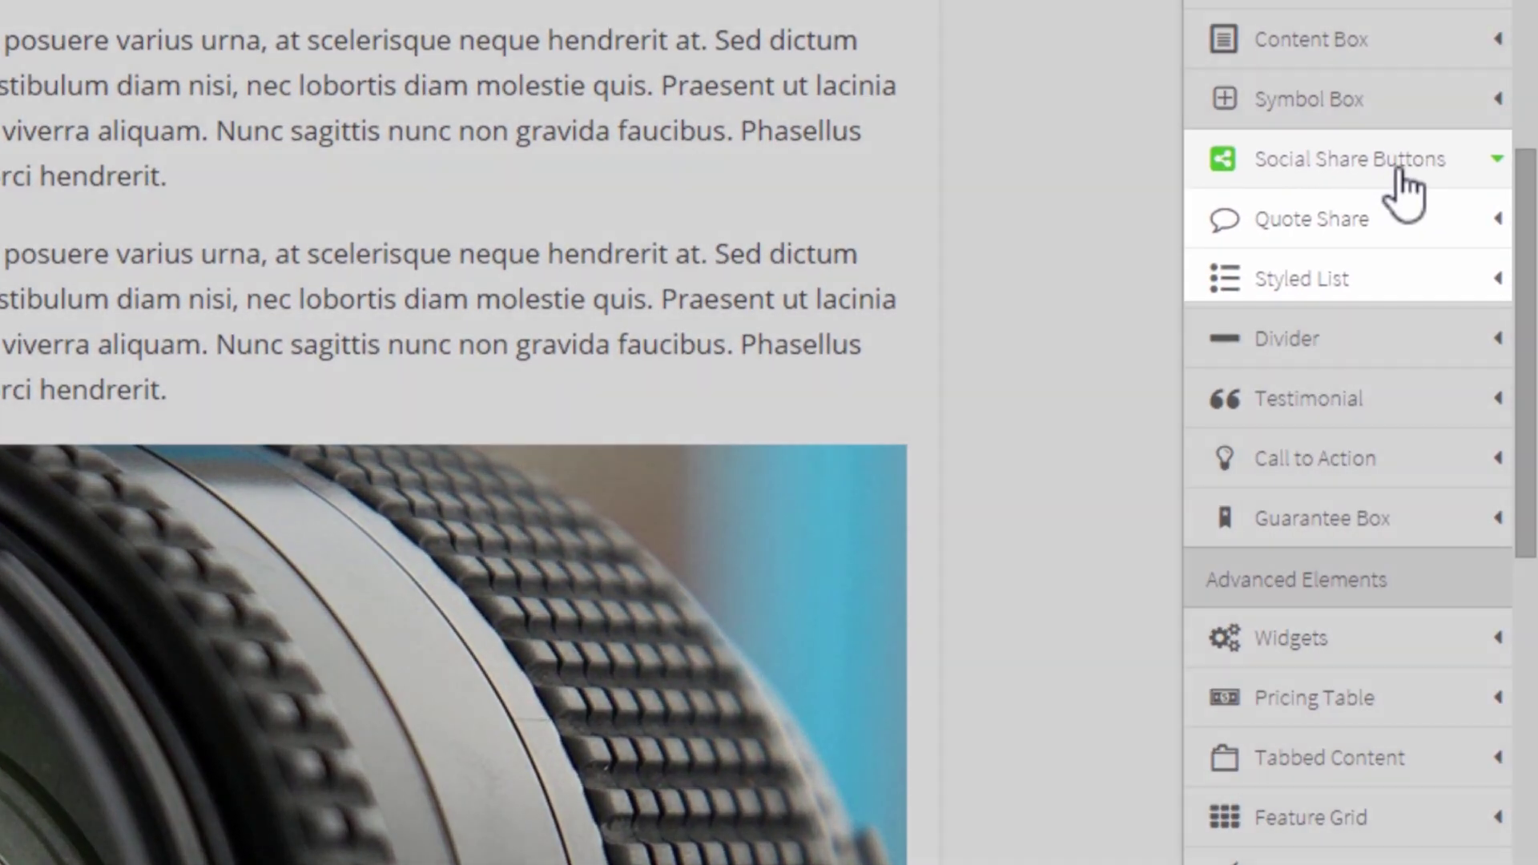
click(1370, 192)
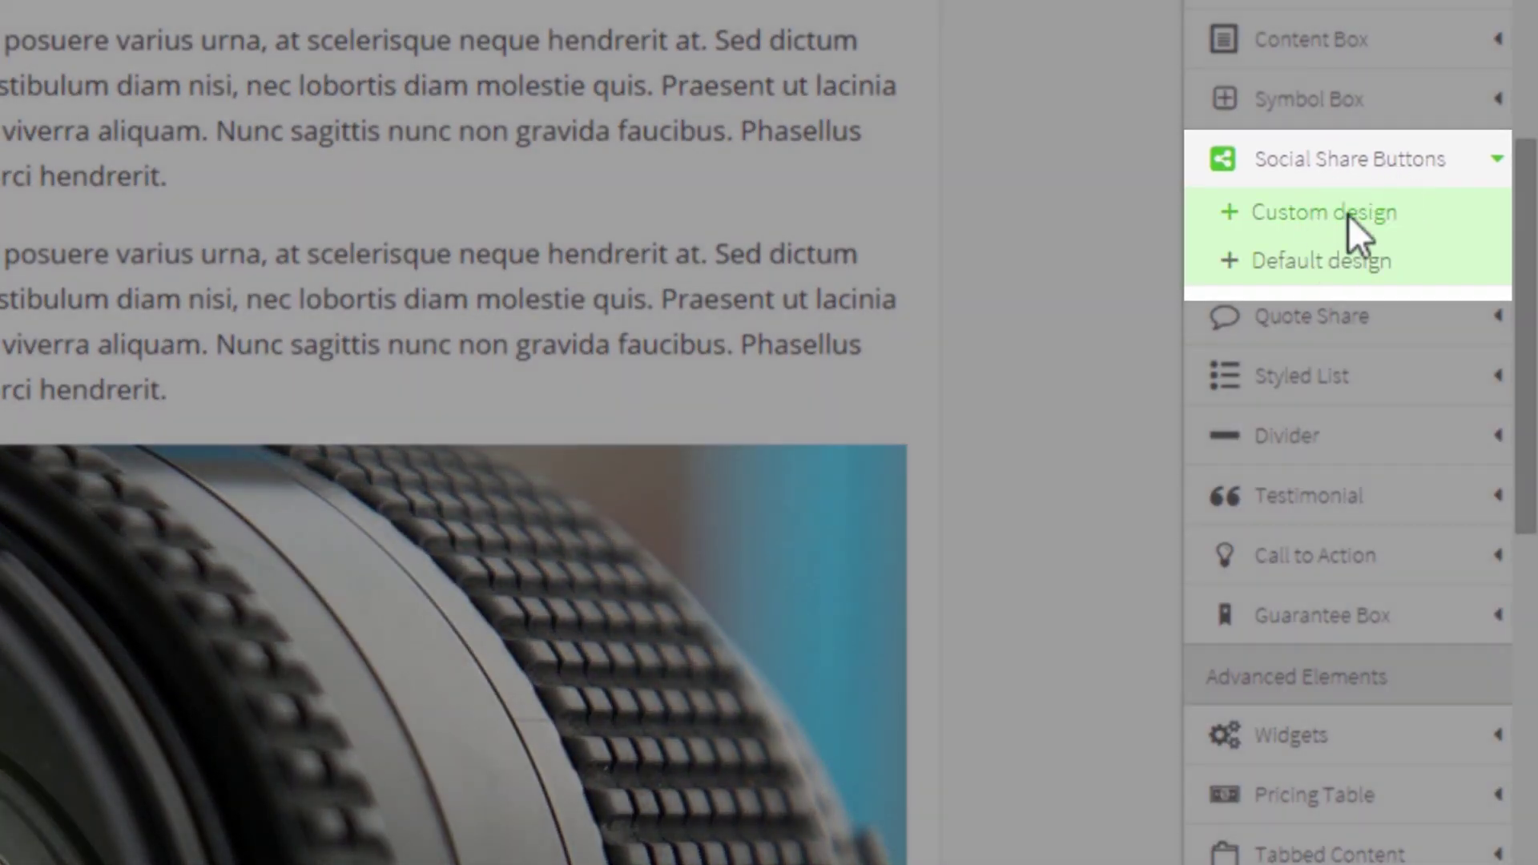
drag(1349, 227, 161, 257)
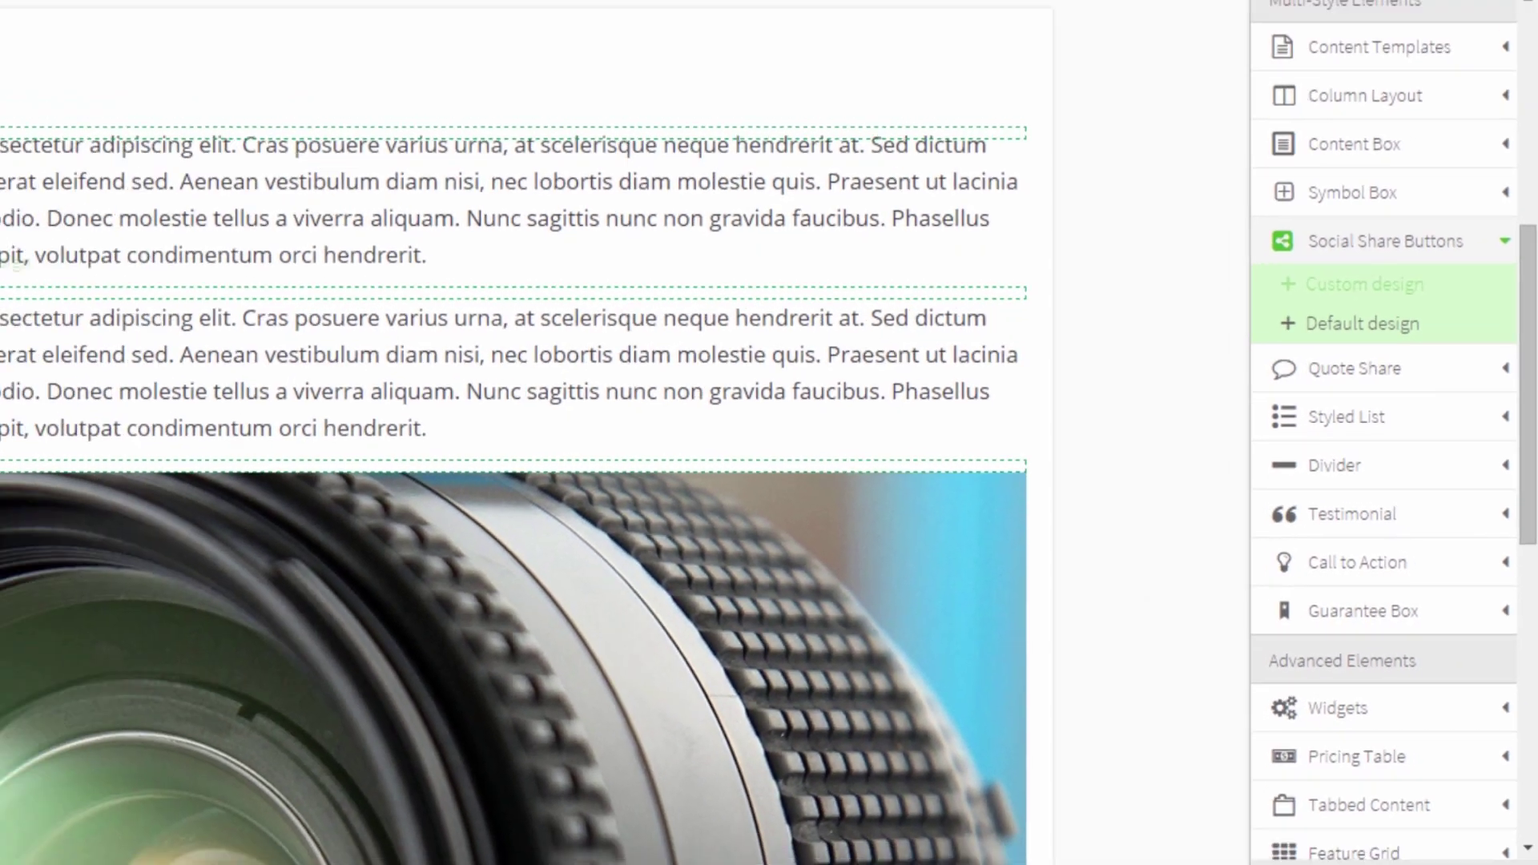
mouse_move(0, 293)
mouse_down()
mouse_move(5, 149)
mouse_move(11, 292)
mouse_up()
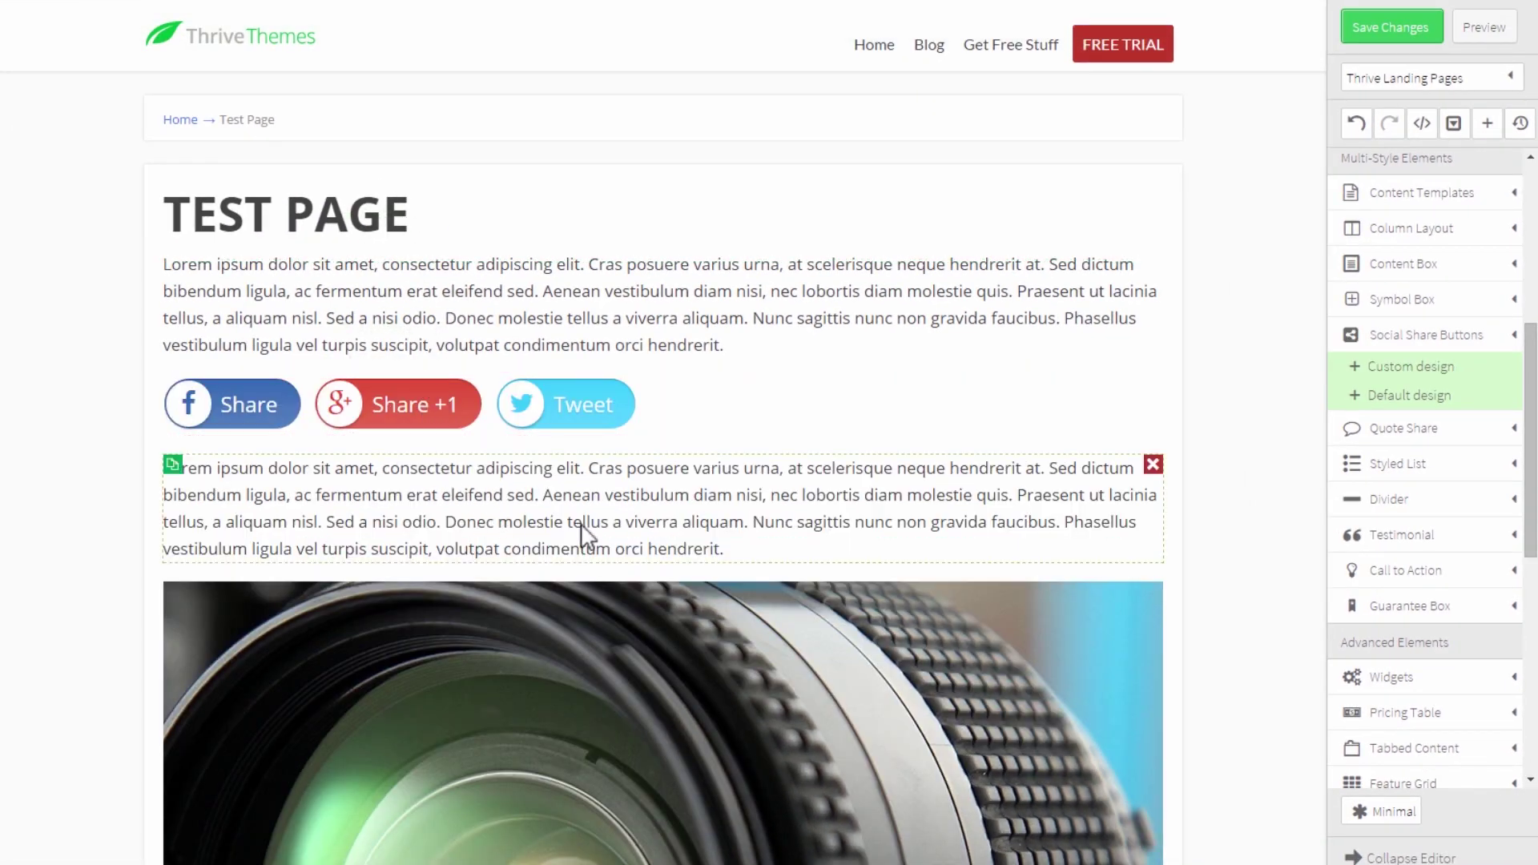
click(474, 428)
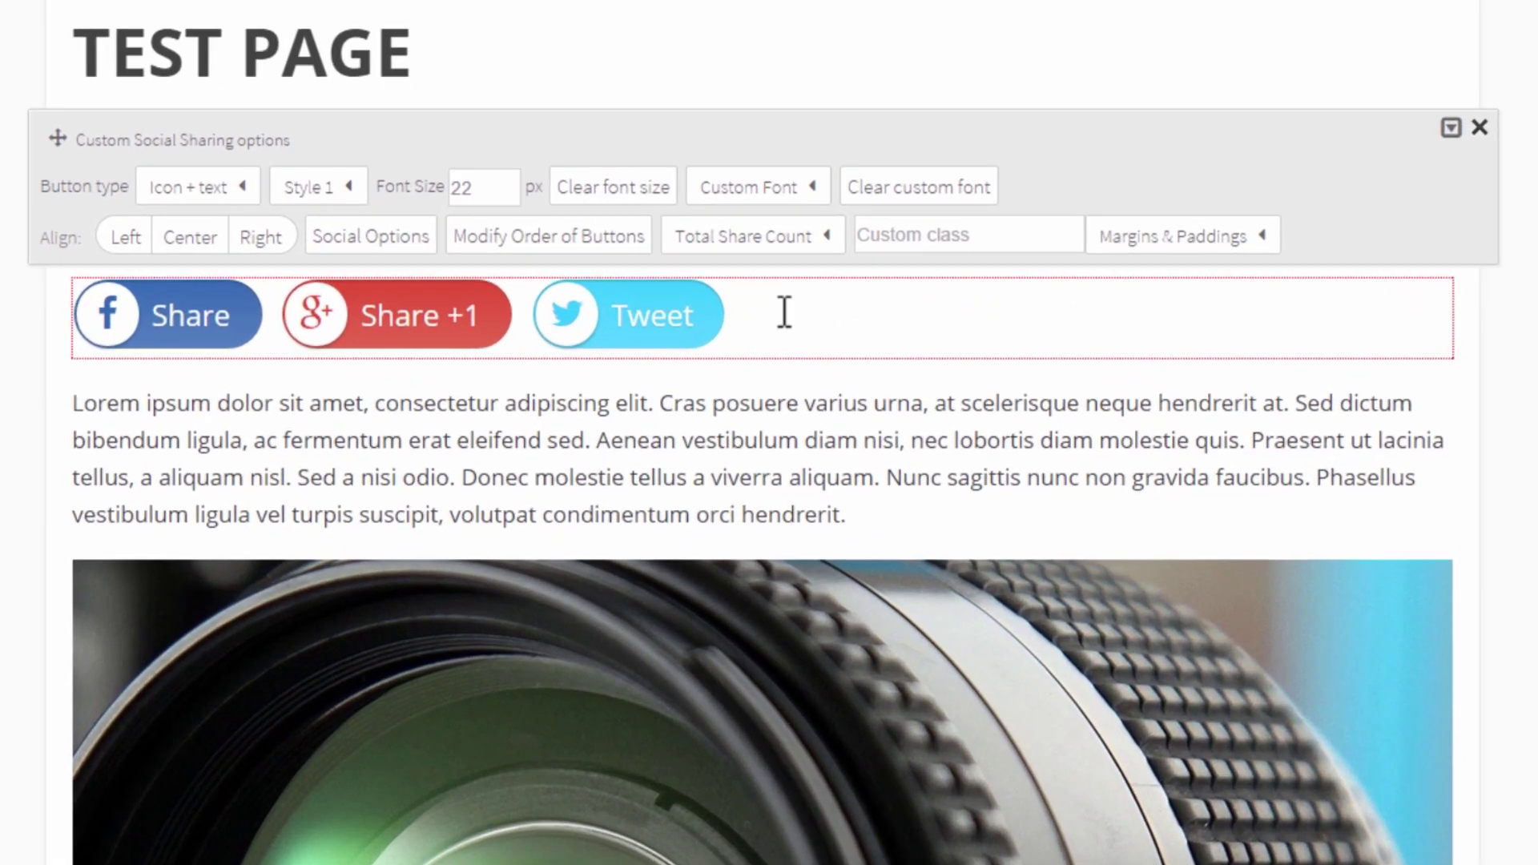
Centre the share buttons on the page
click(183, 245)
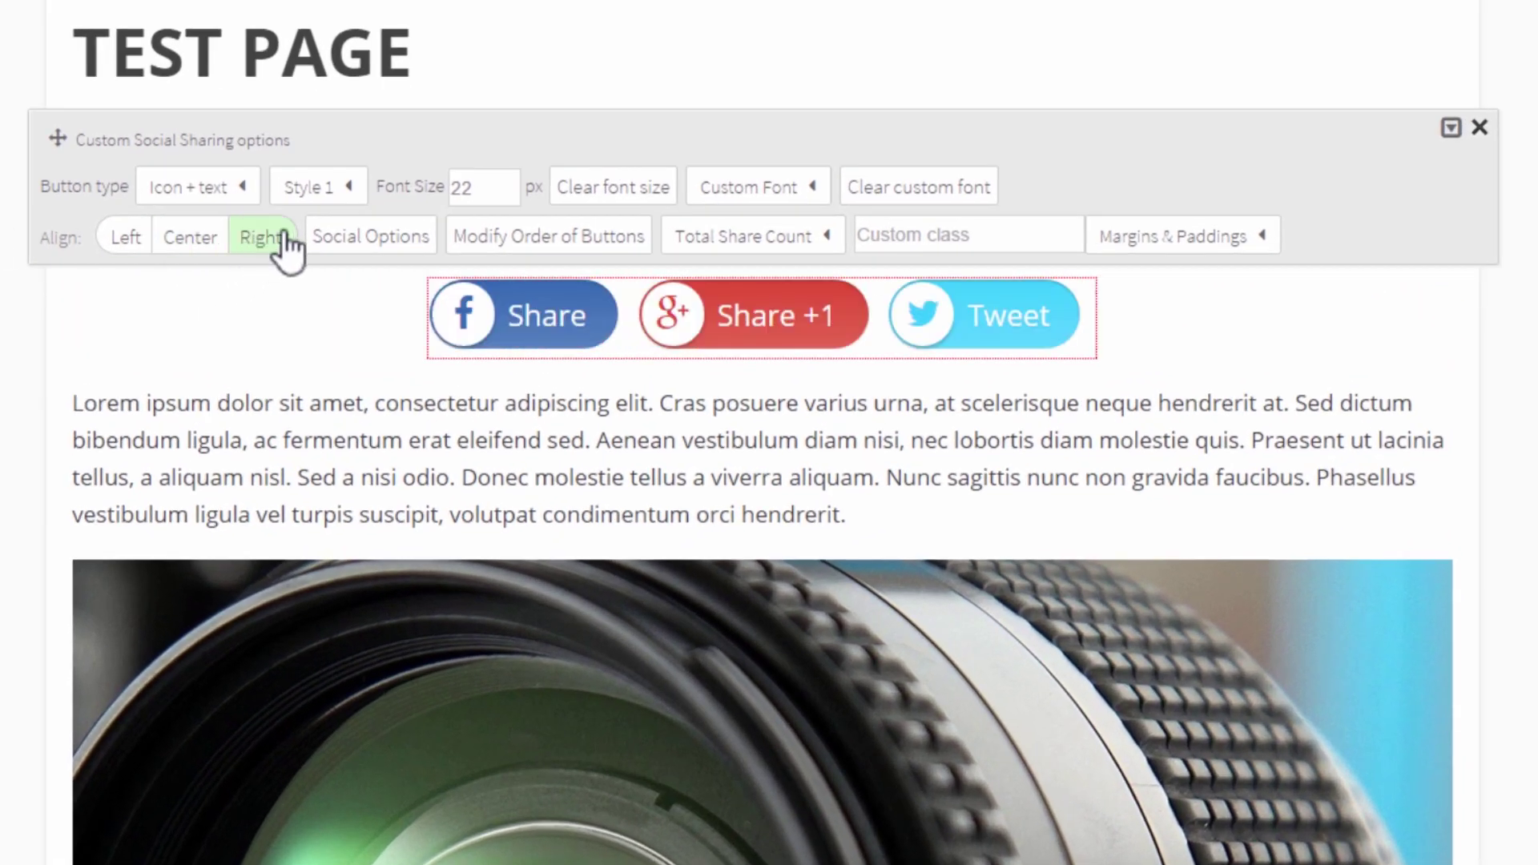
click(249, 240)
click(196, 252)
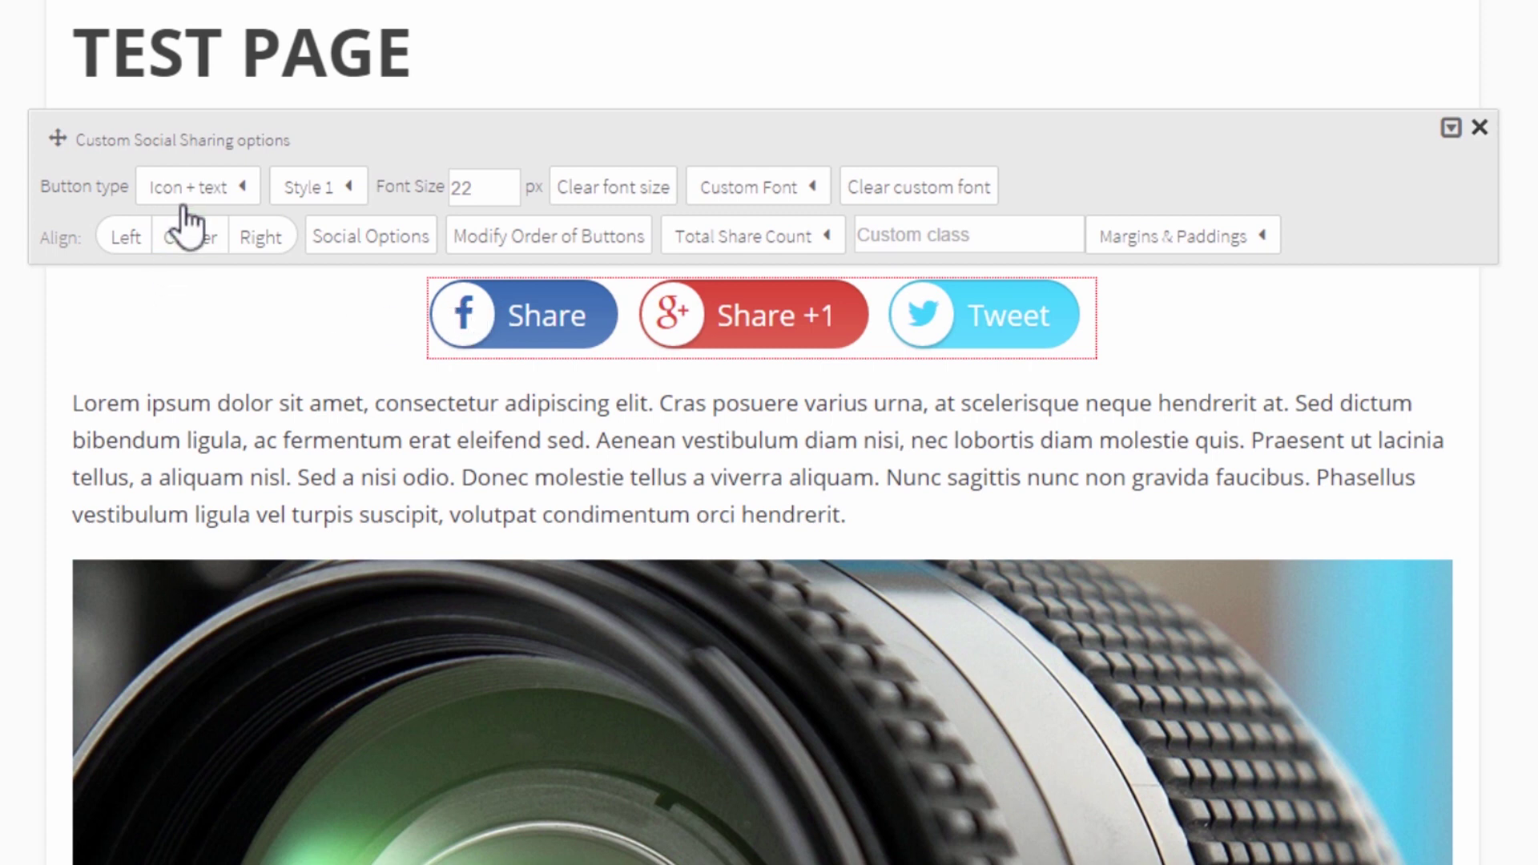
Change the share button type to Icon only, then to Counter
click(222, 191)
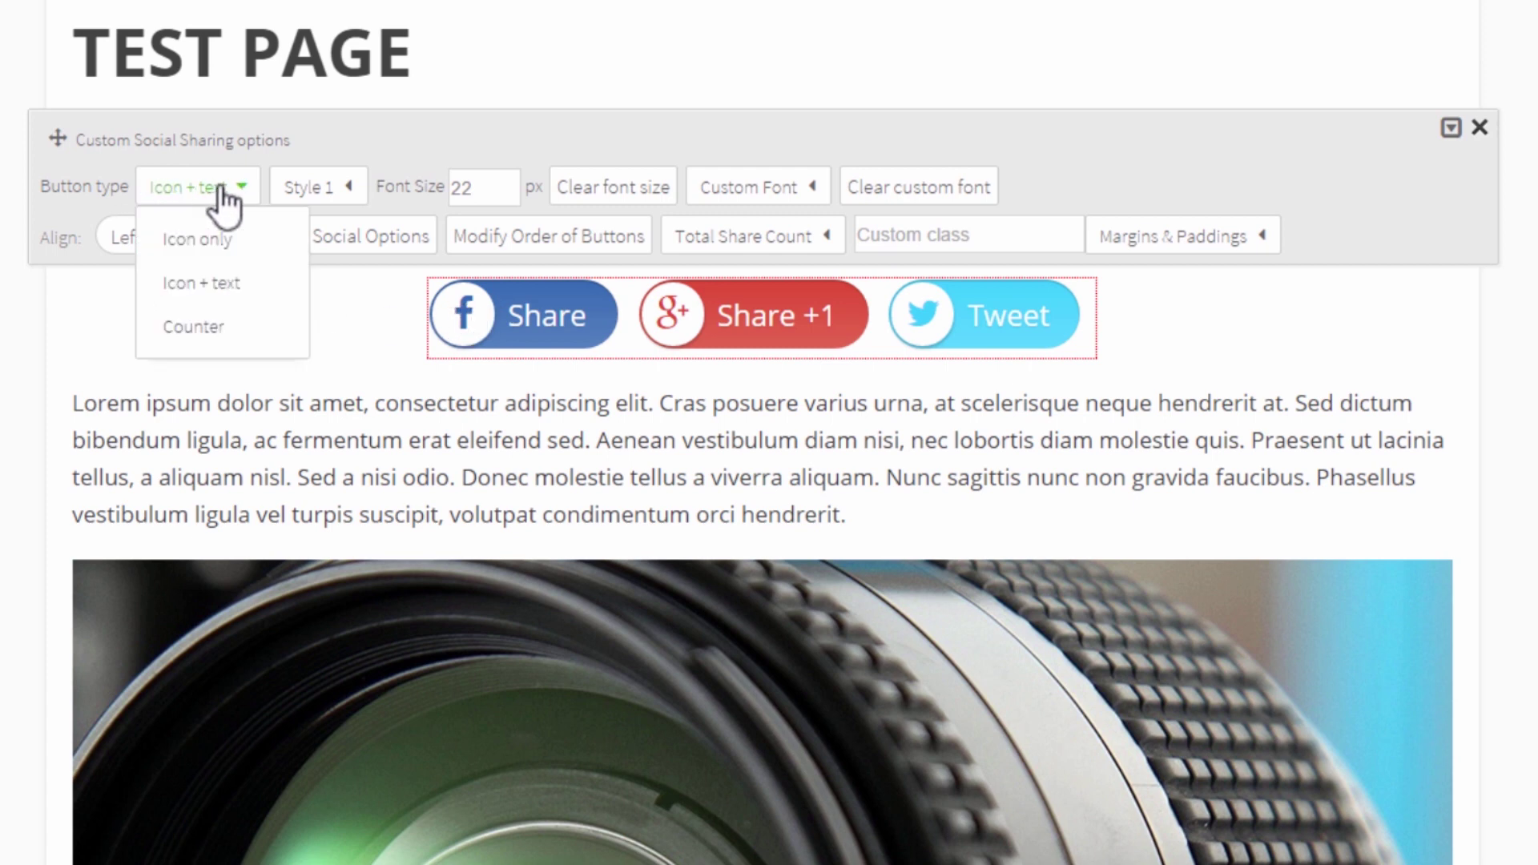
click(204, 240)
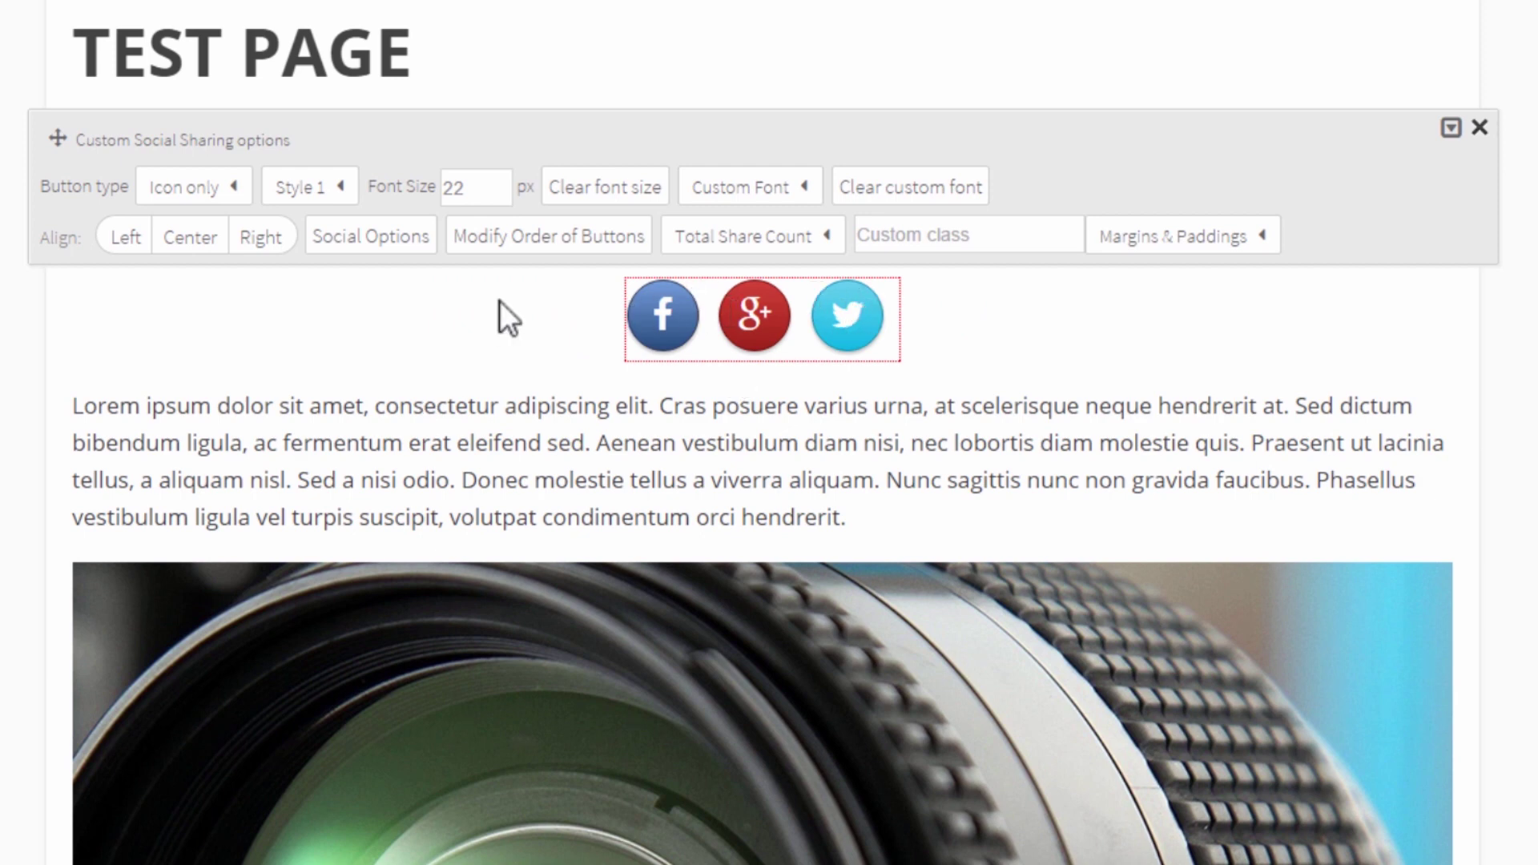
click(219, 199)
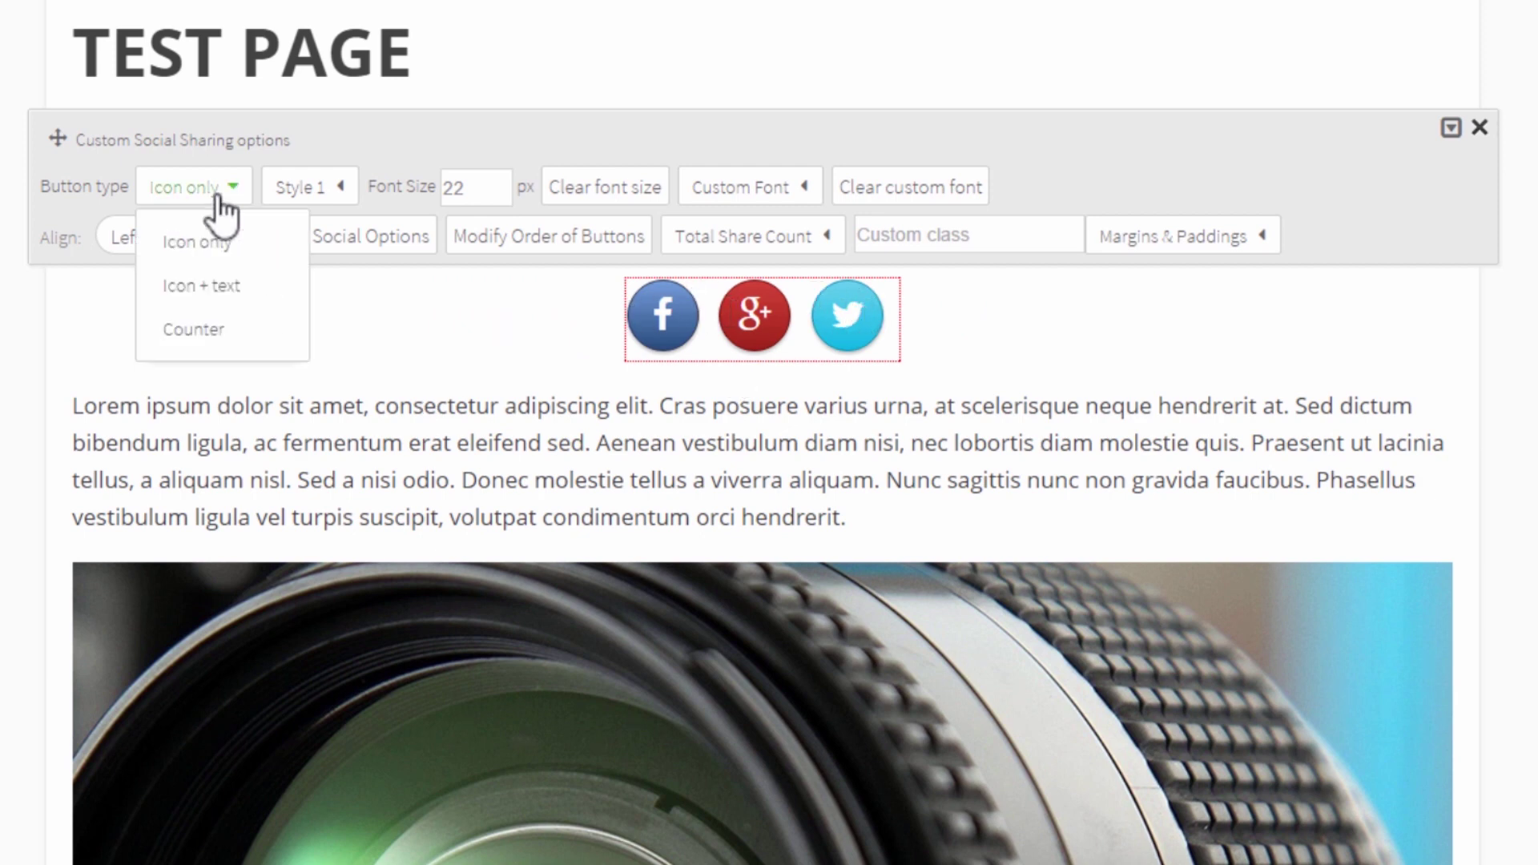
click(205, 335)
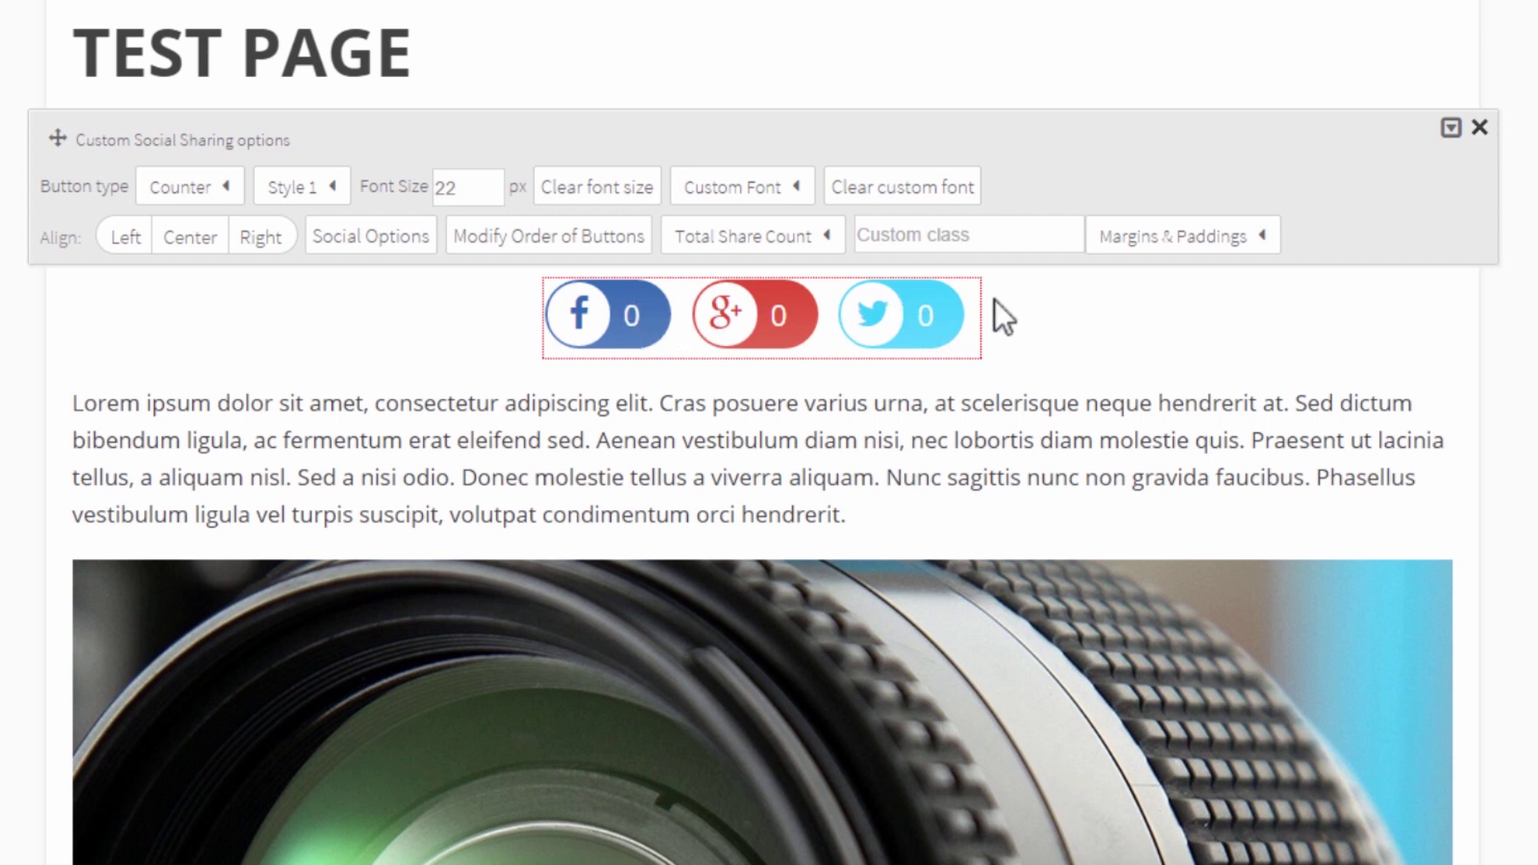
click(189, 187)
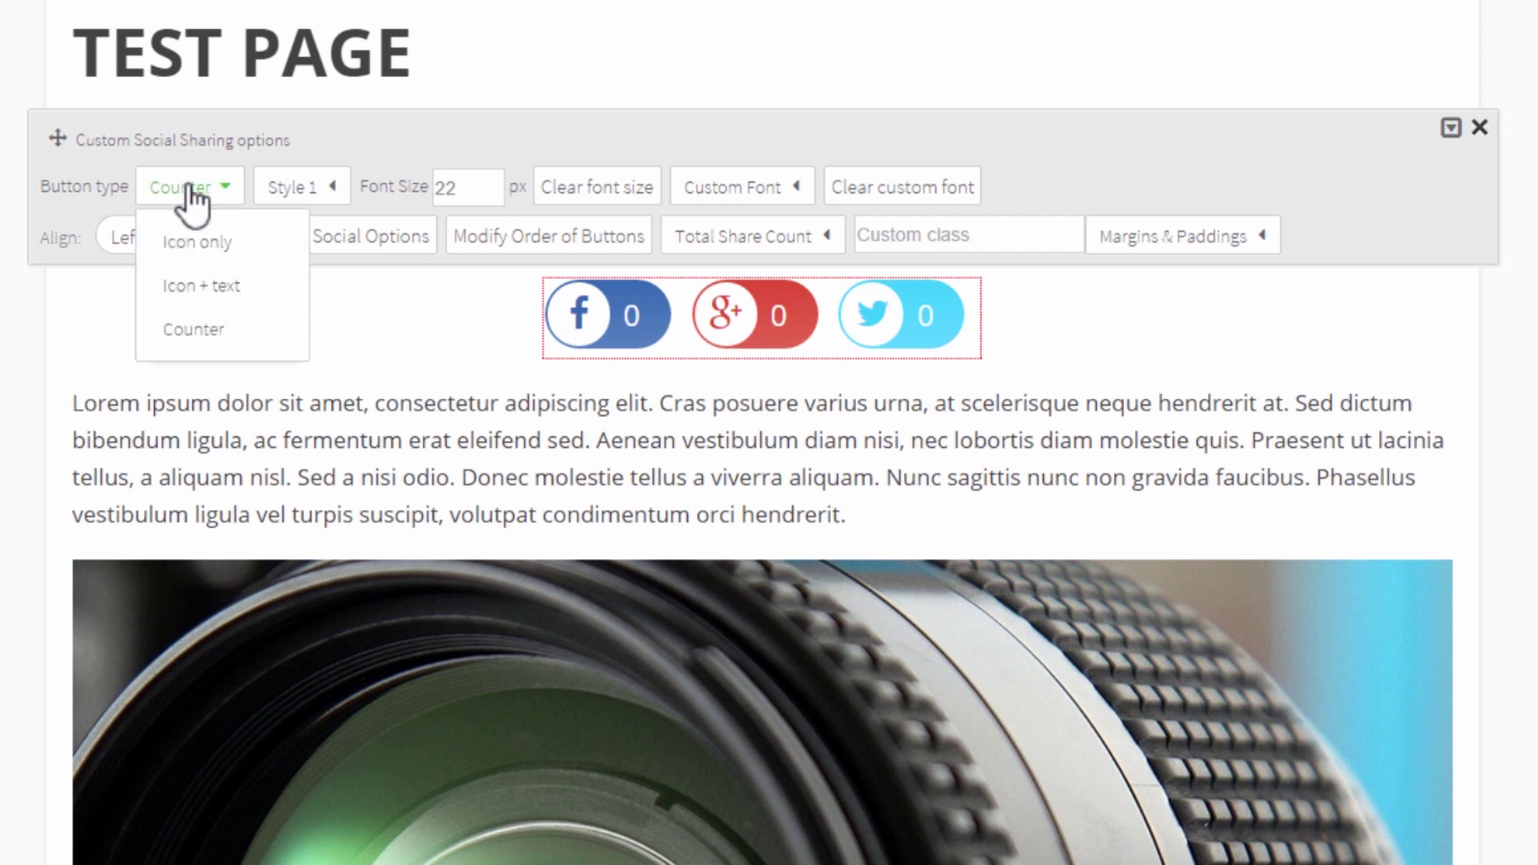
Switch the buttons from Icon only to Icon + text
click(209, 240)
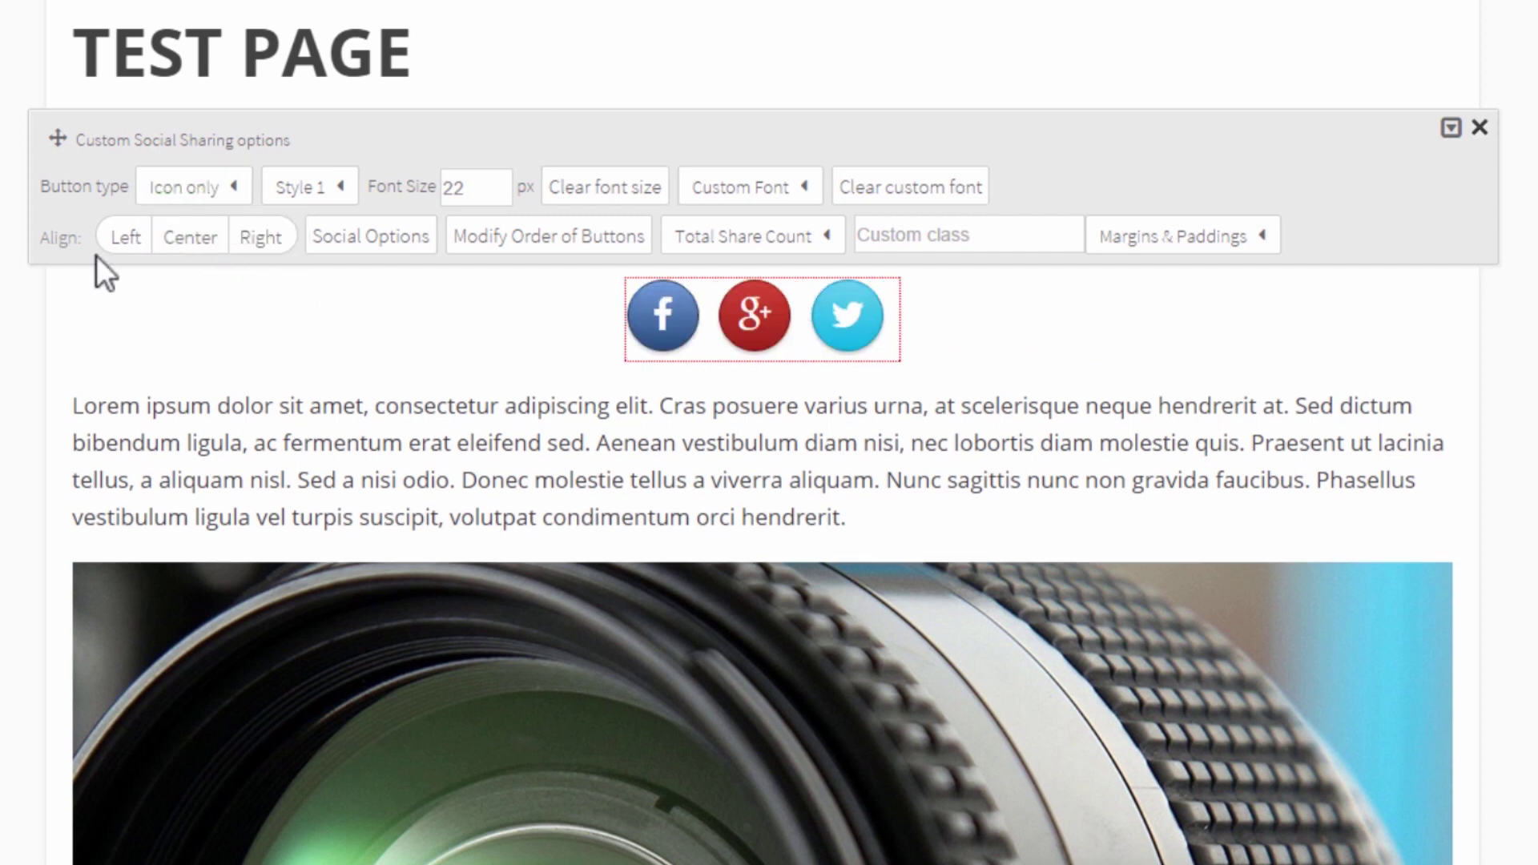
click(189, 187)
click(218, 280)
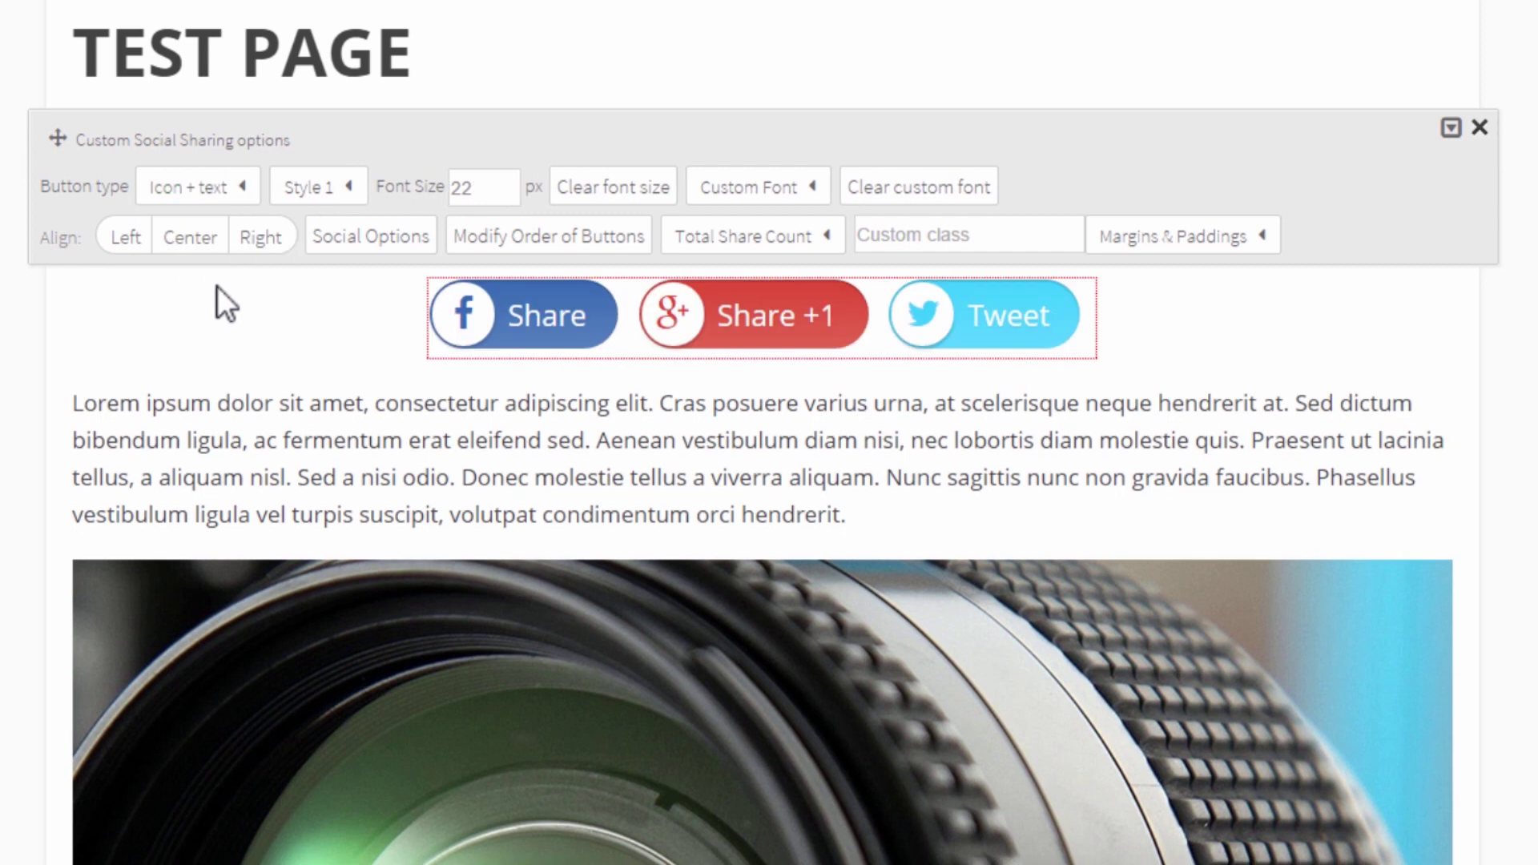
Try button Styles 2, 3, 4 and 5, settling on Style 3
click(317, 193)
click(343, 301)
click(325, 193)
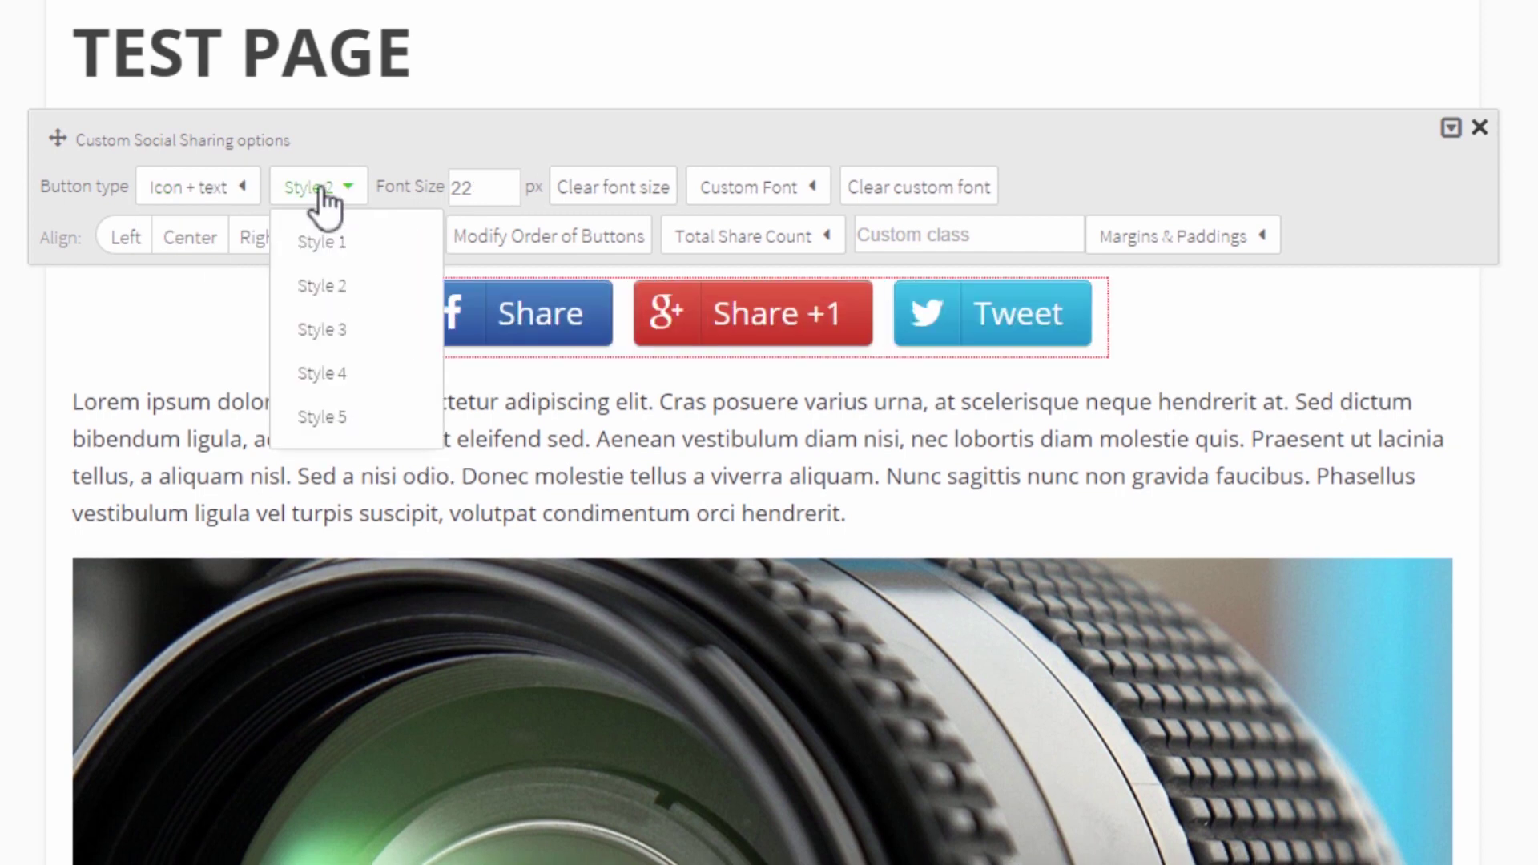
click(336, 330)
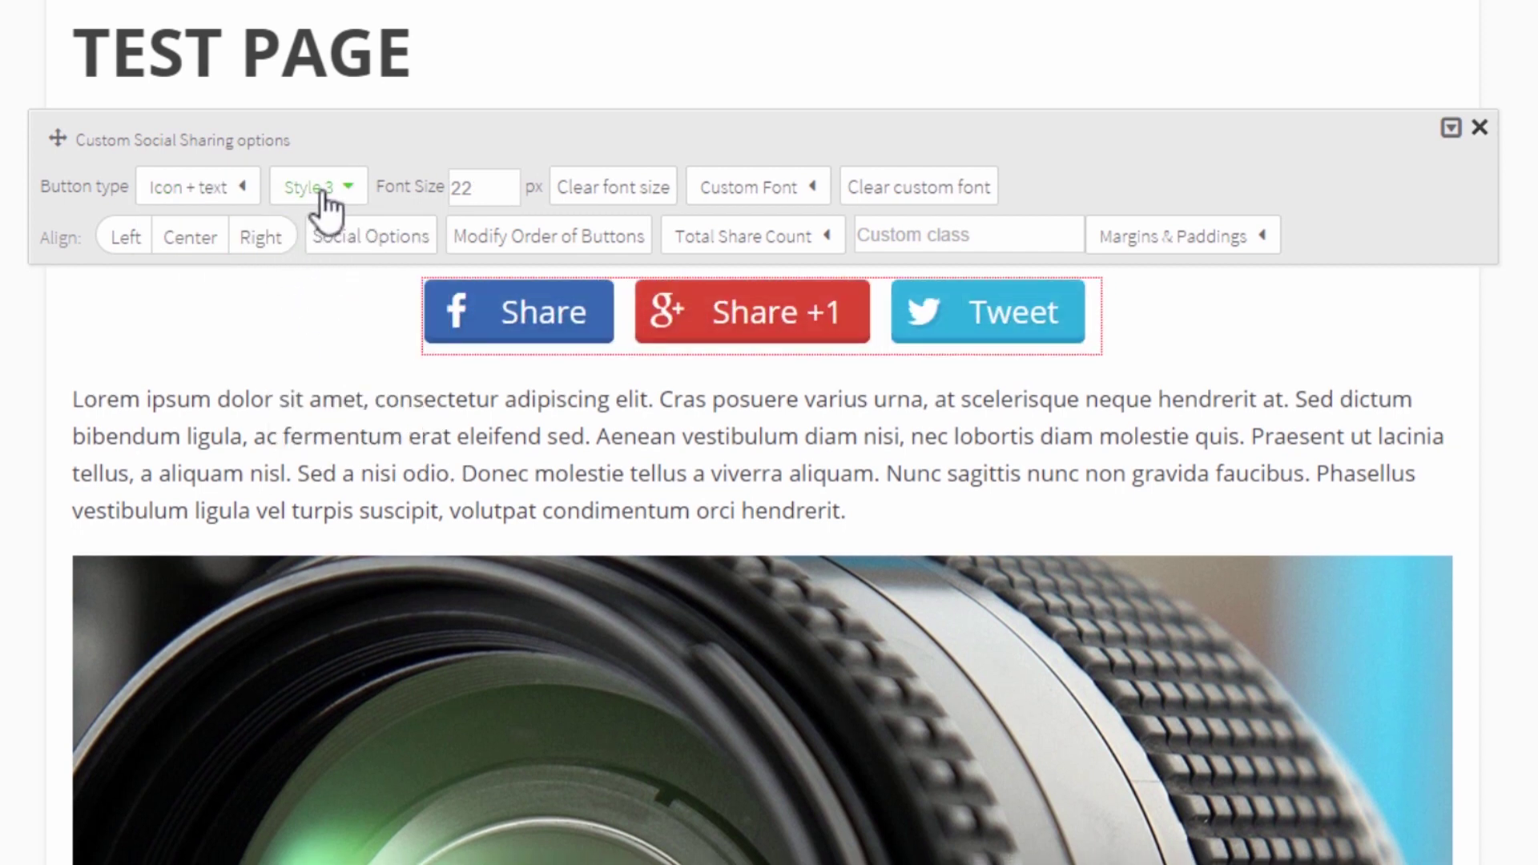
click(321, 191)
click(348, 372)
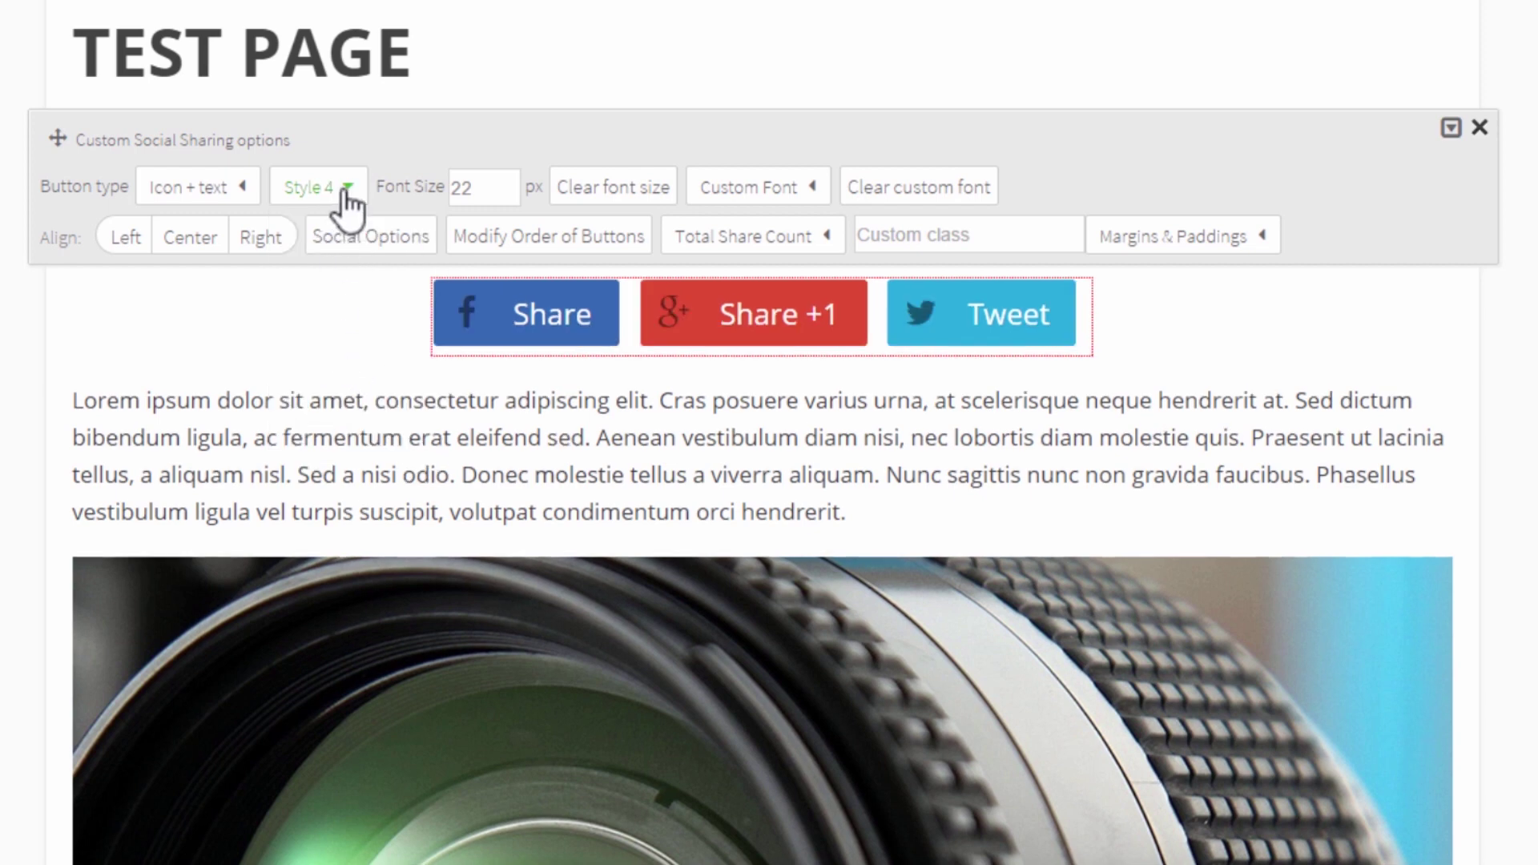
click(345, 196)
click(335, 432)
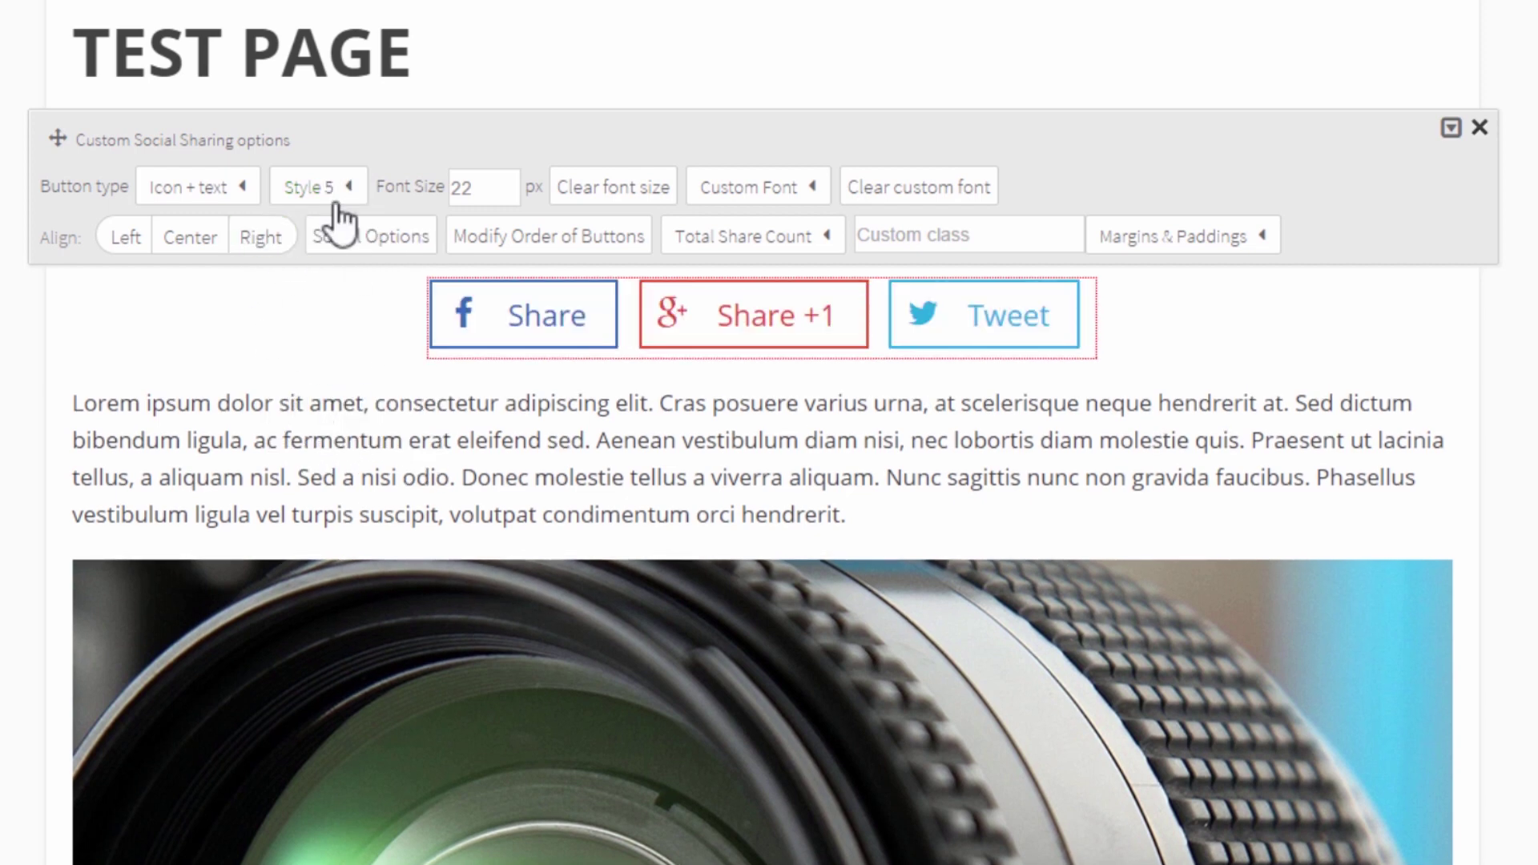
click(325, 196)
click(321, 371)
click(317, 192)
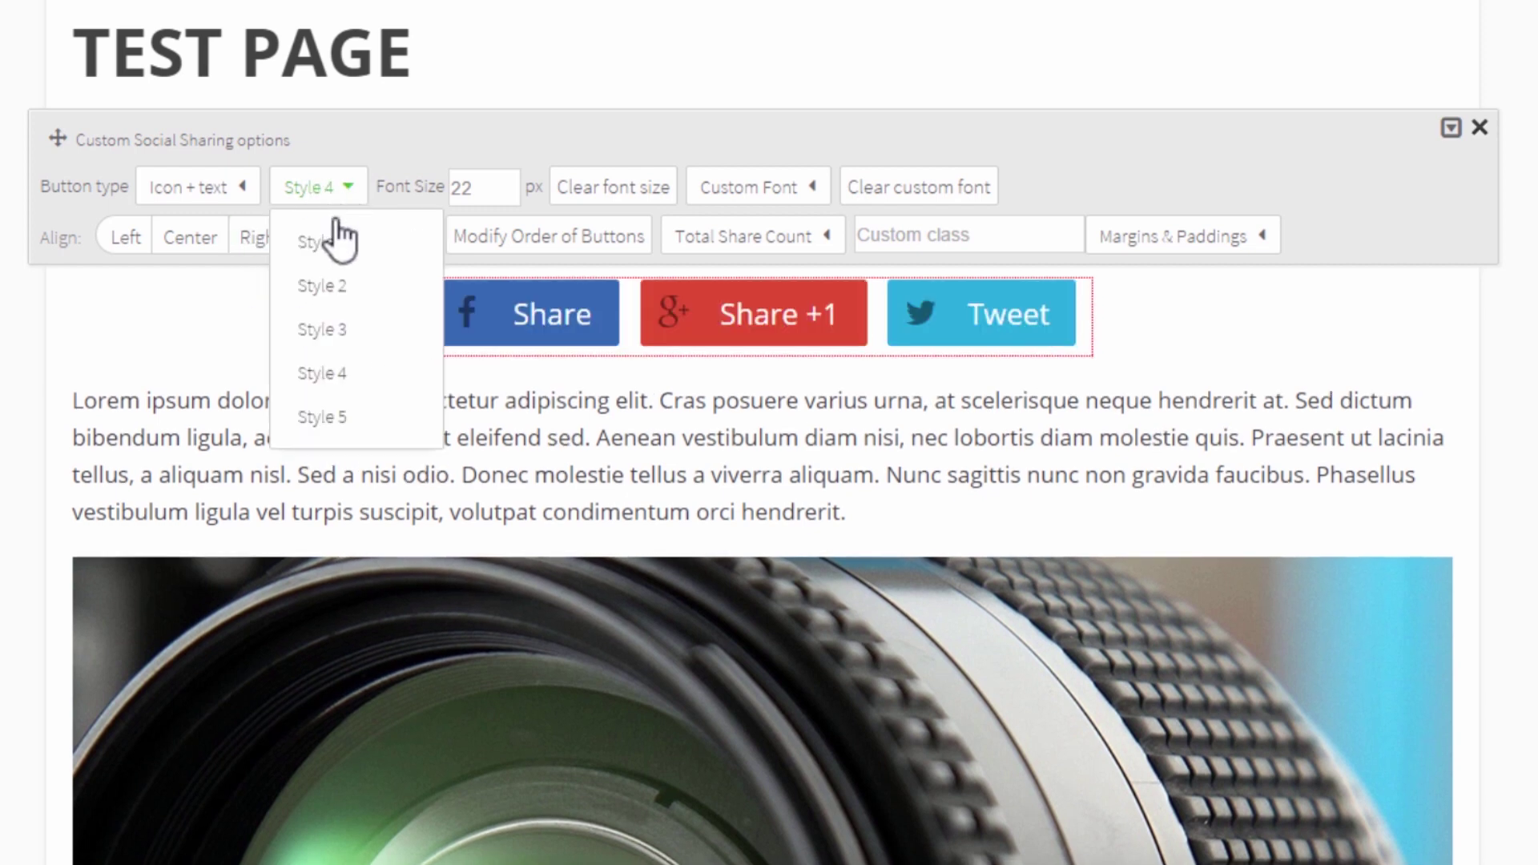
click(335, 330)
Preview Style 3 as Icon only and Counter, then restore Icon + text
click(244, 191)
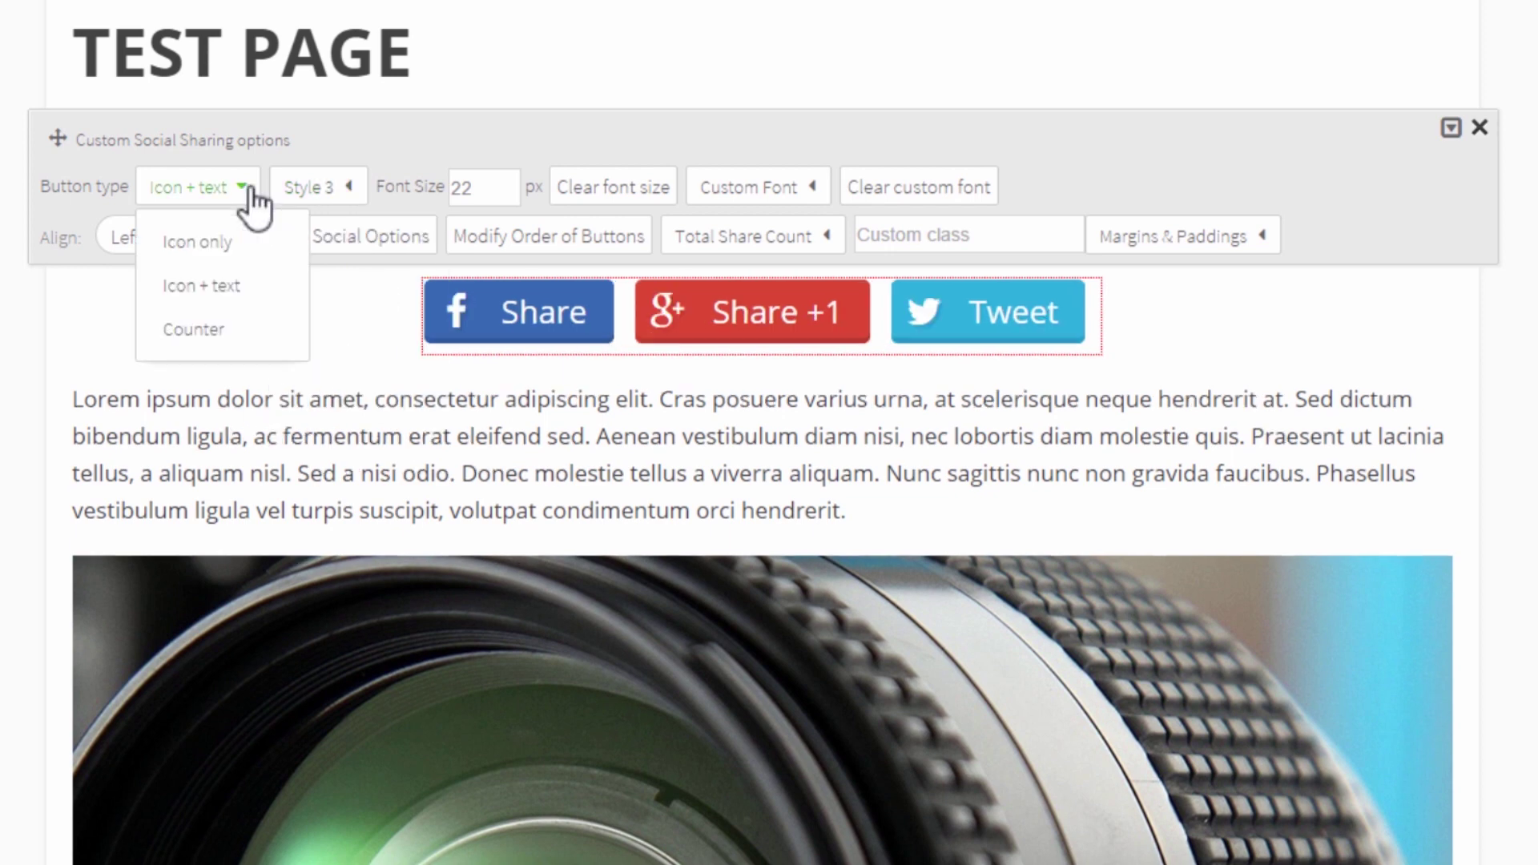
click(213, 283)
click(209, 206)
click(204, 241)
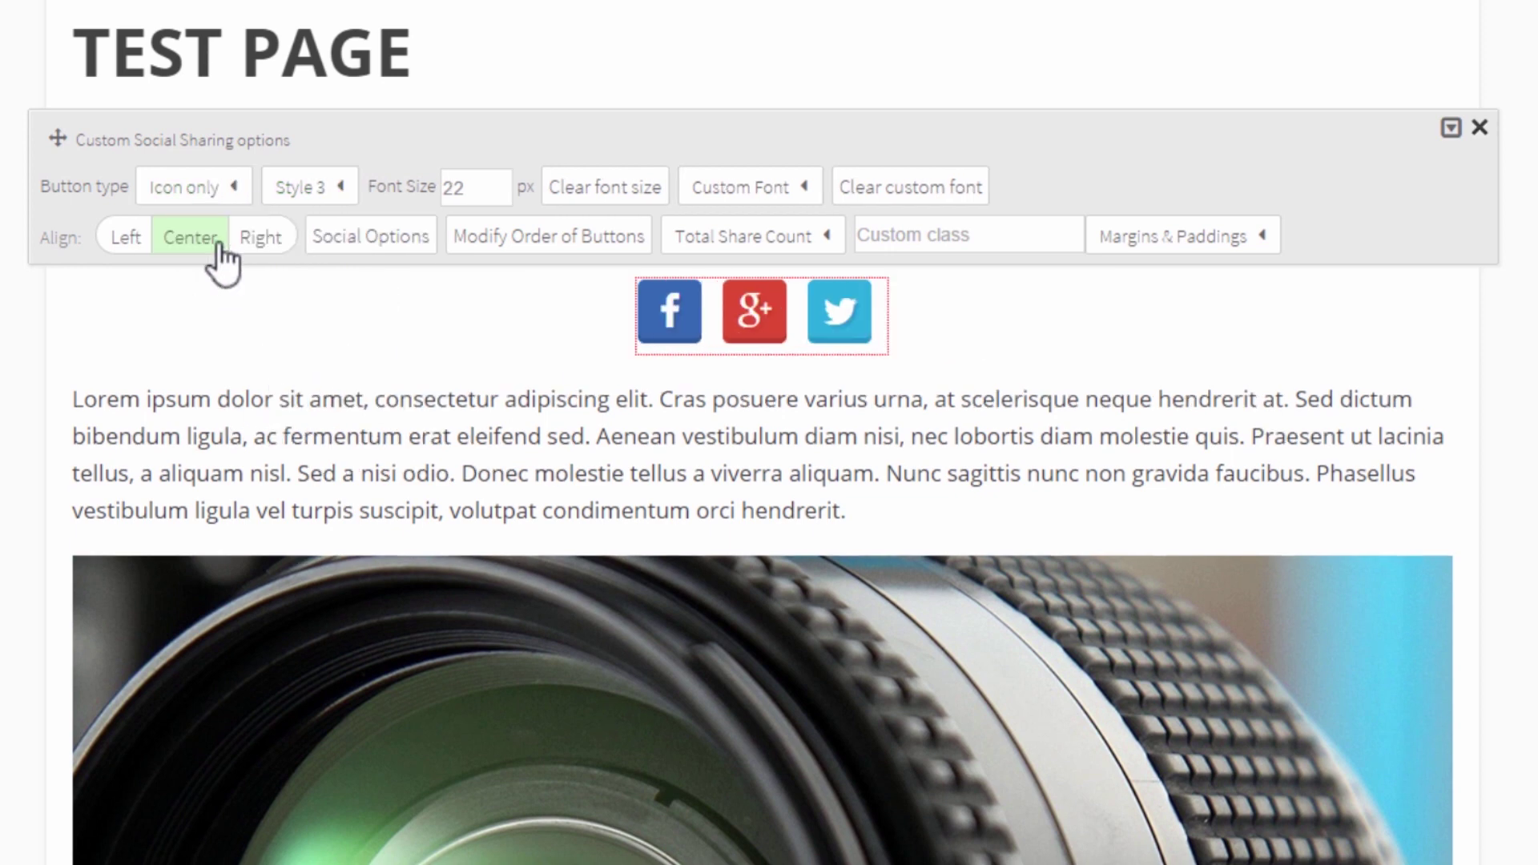
click(199, 200)
click(183, 330)
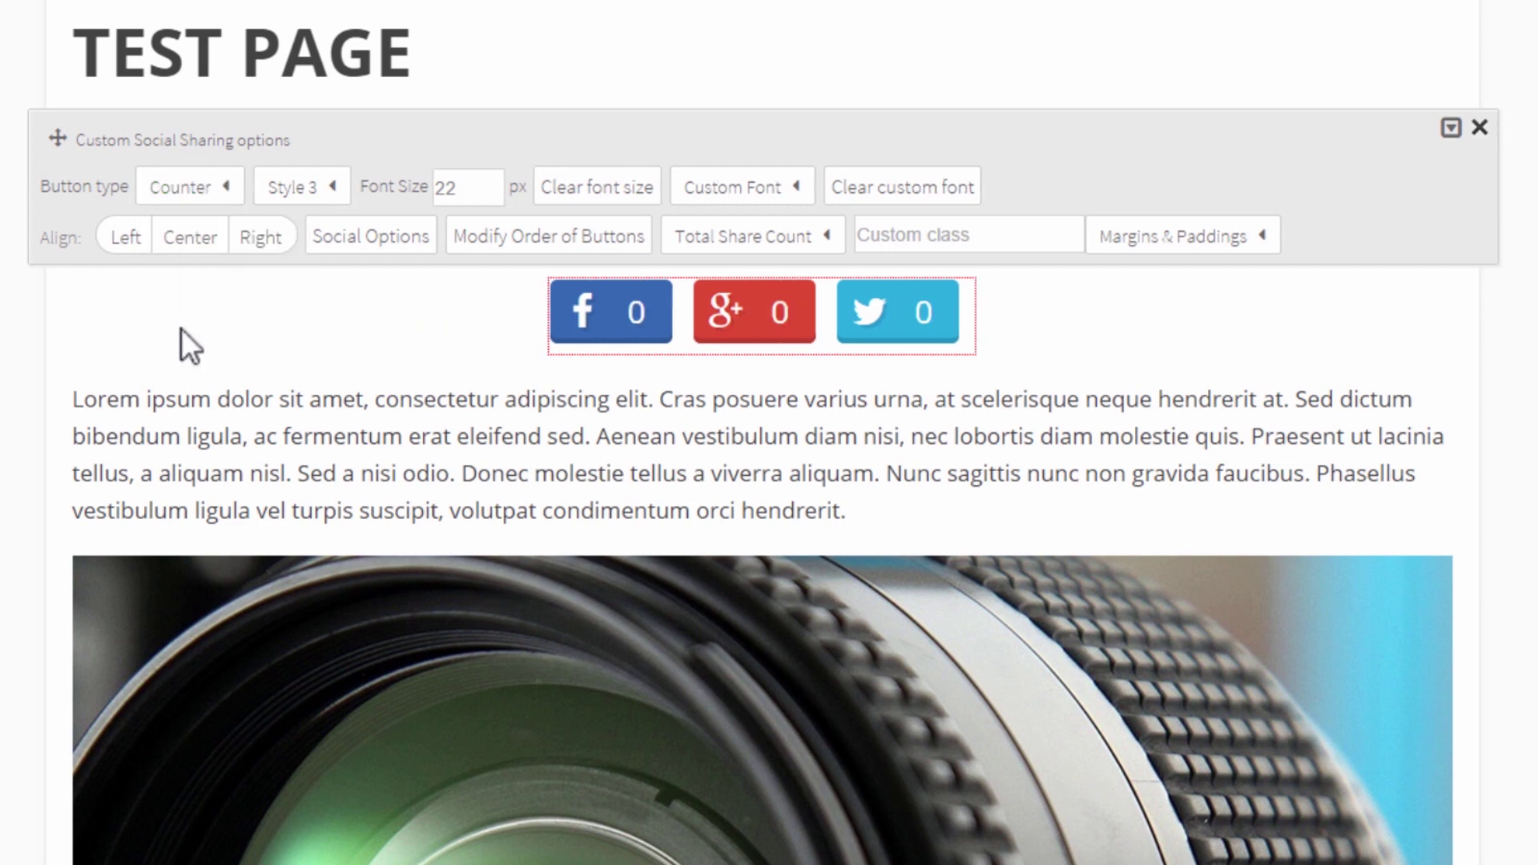
click(200, 191)
click(215, 285)
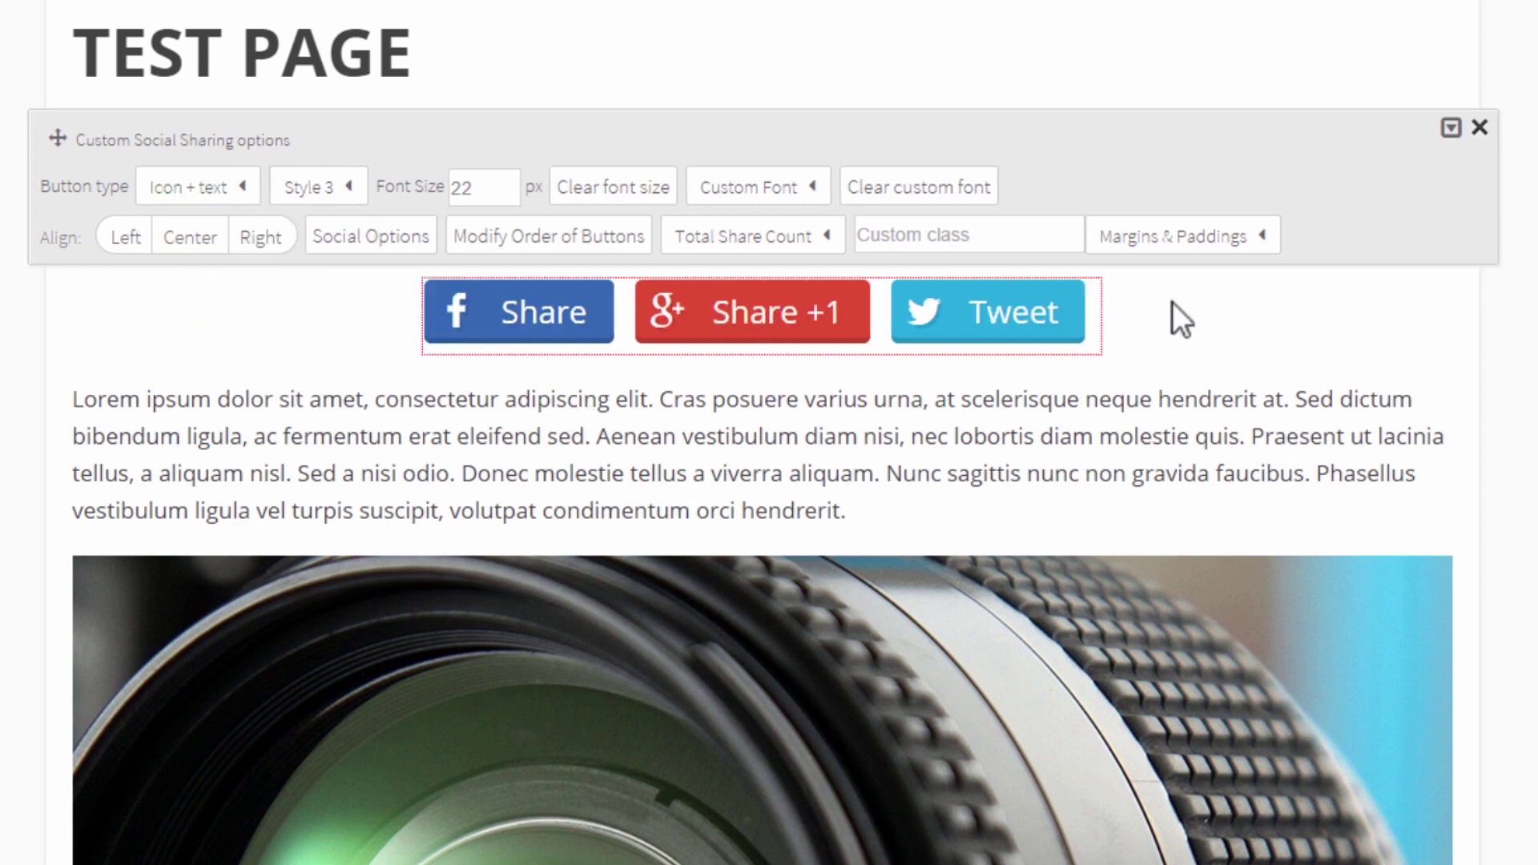
Try share button font sizes of 12, 50 and 20 px
double_click(519, 185)
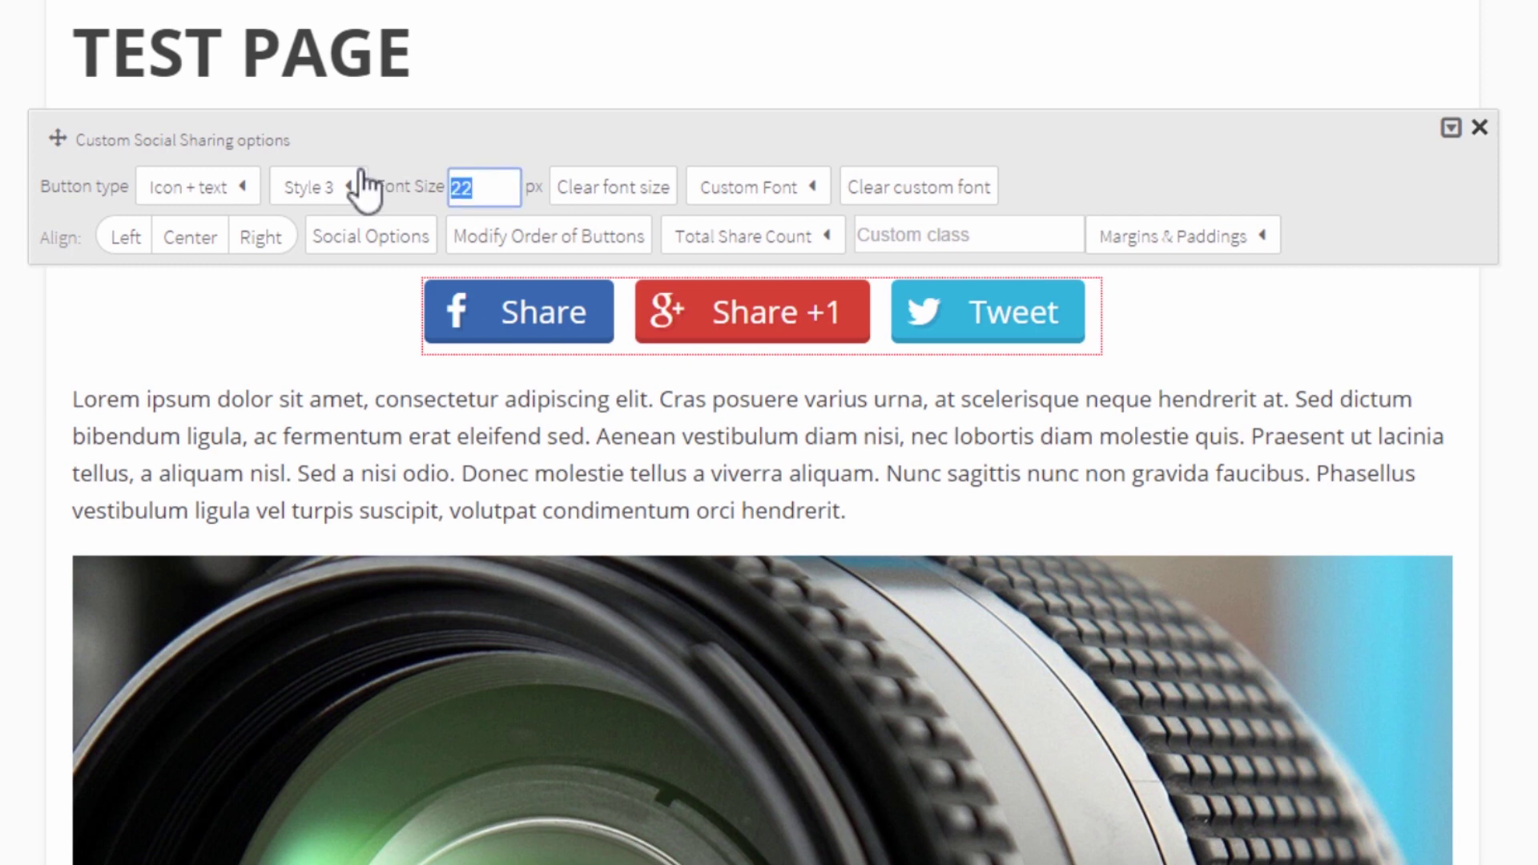
text(12)
key(Tab)
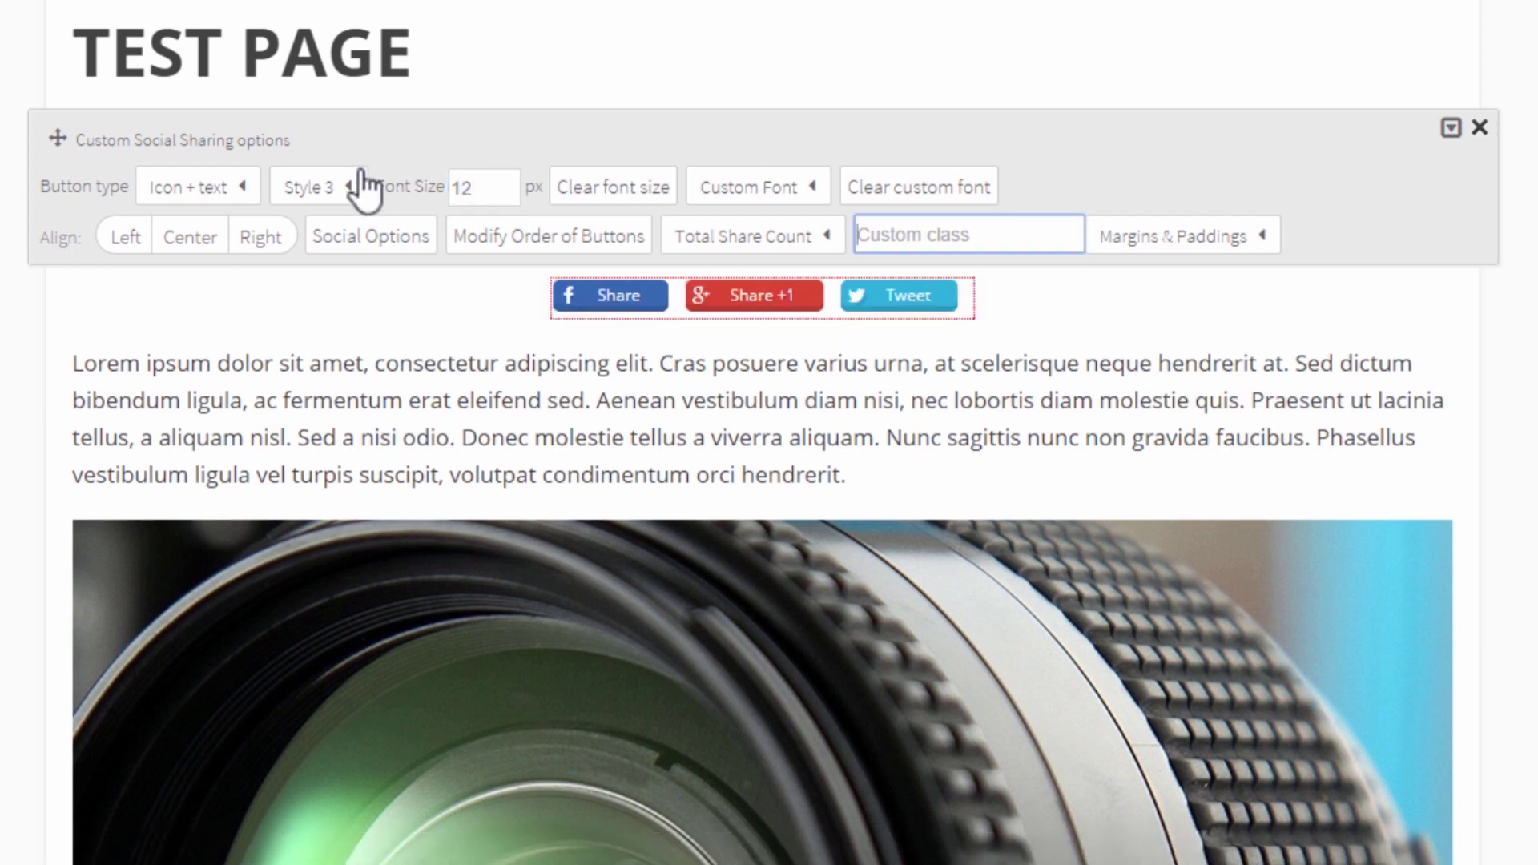
double_click(493, 192)
text(50)
key(Tab)
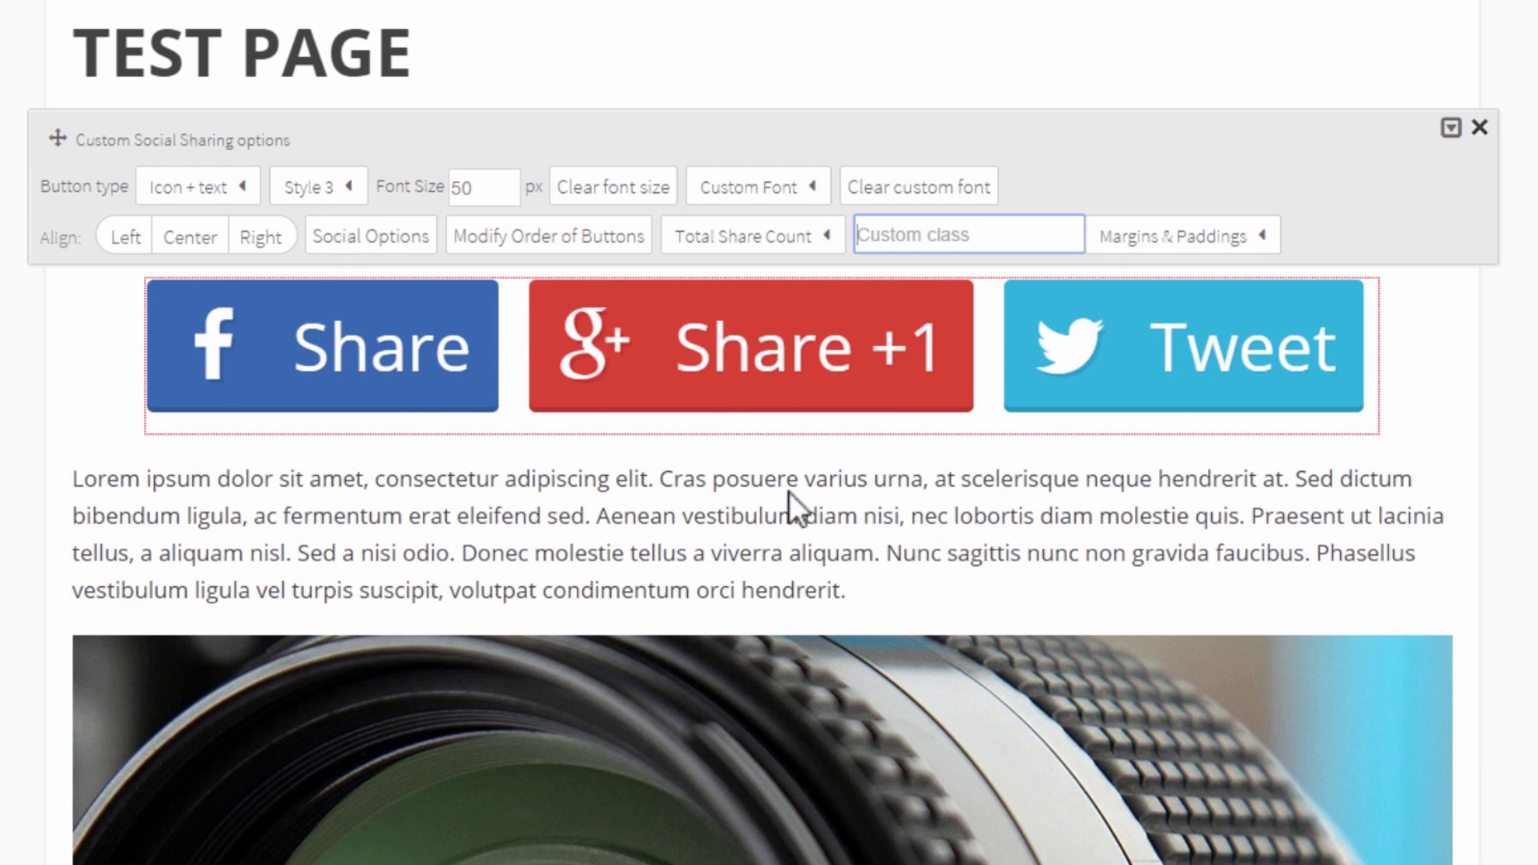
double_click(485, 189)
text(20)
key(Tab)
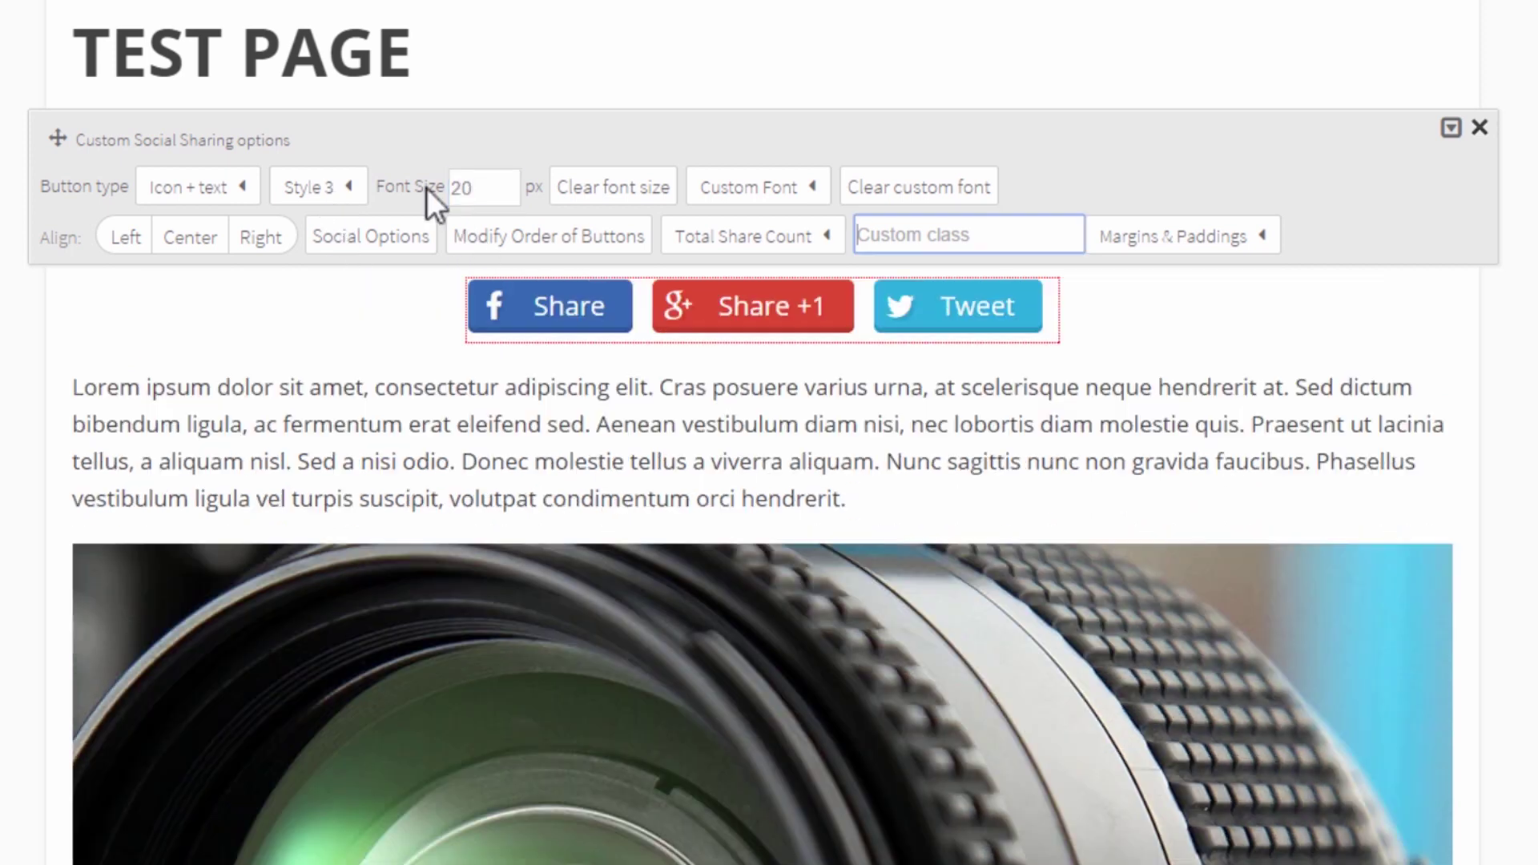
Apply the Boogaloo 24px custom font and set the font size to 30
click(730, 192)
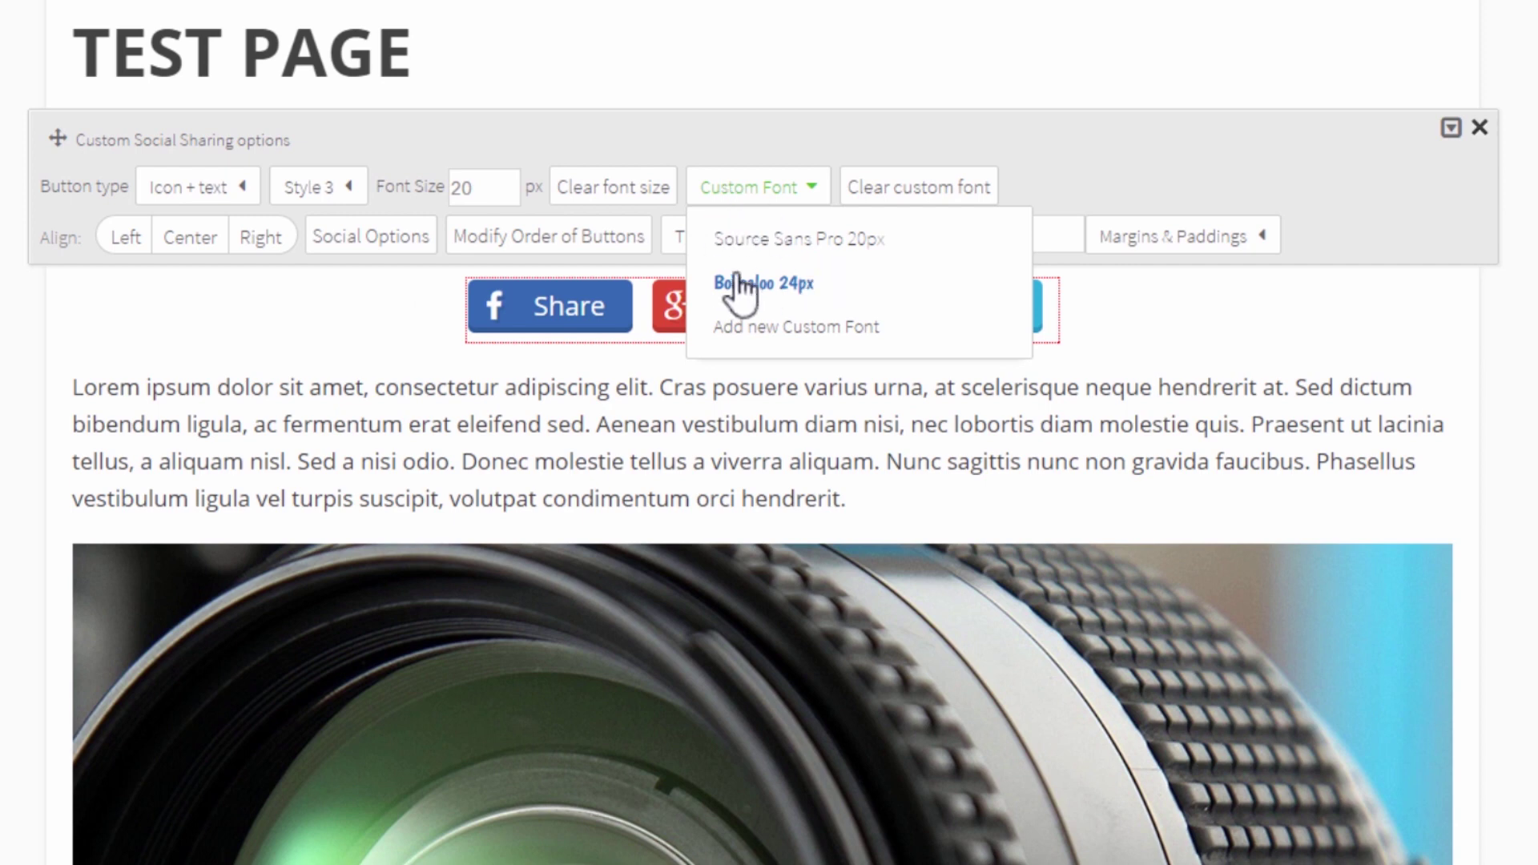
click(730, 285)
click(1306, 359)
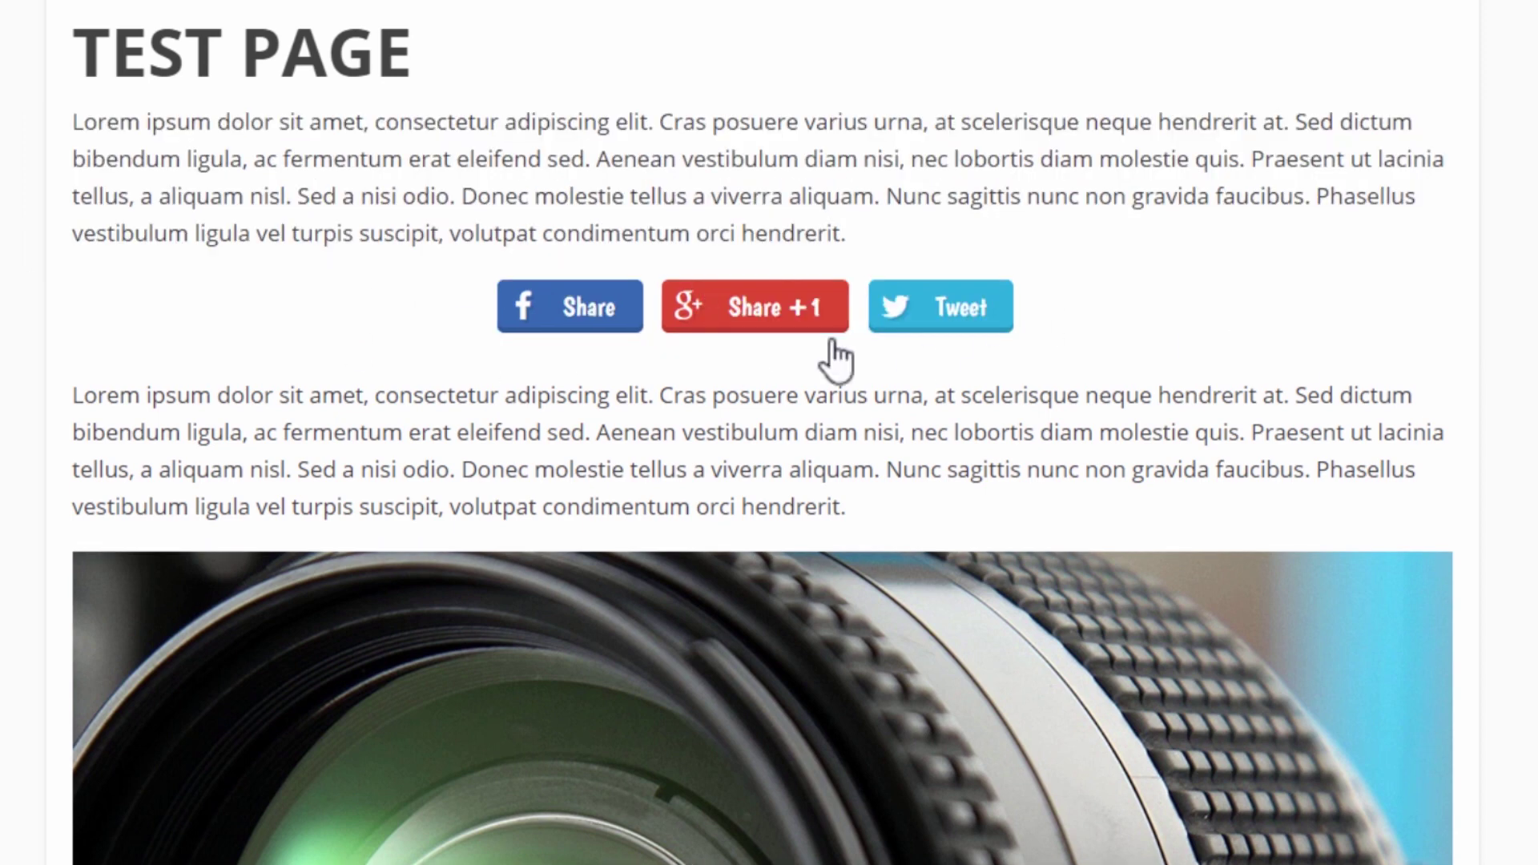
click(608, 325)
click(464, 192)
double_click(465, 193)
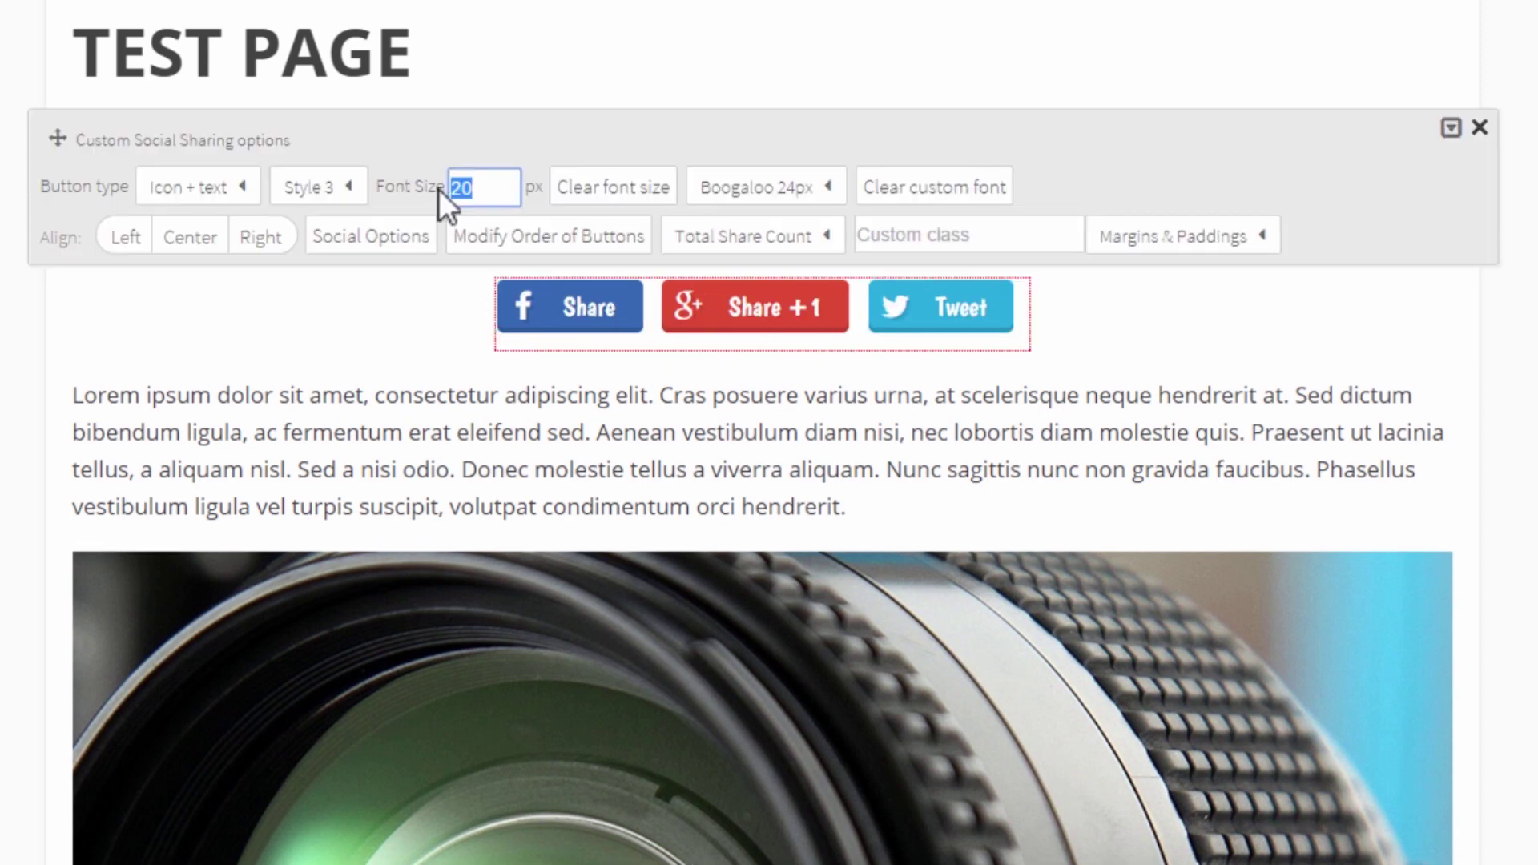
text(30)
click(1250, 320)
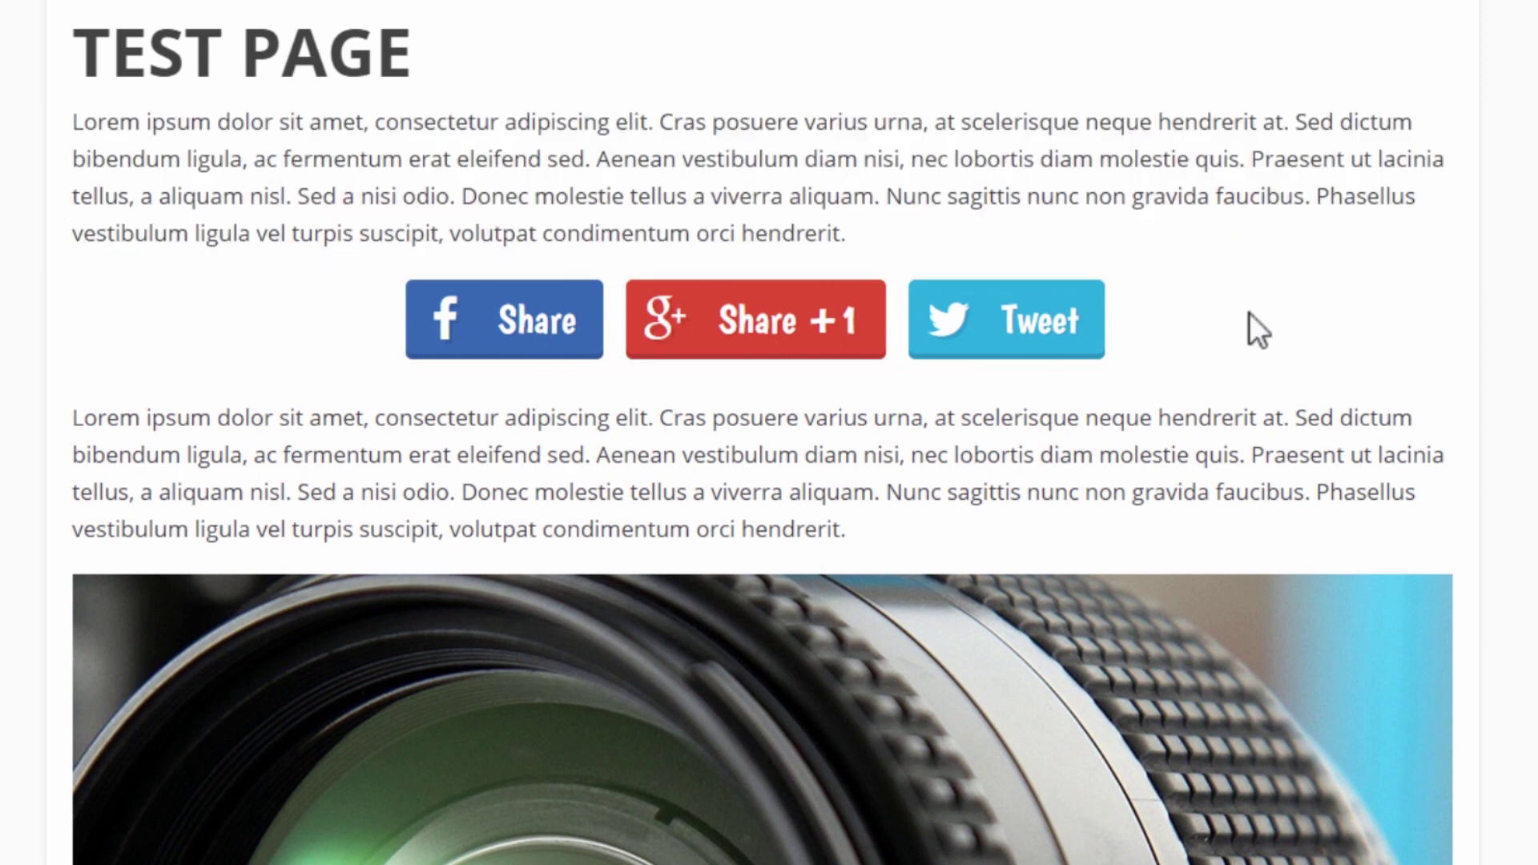
click(621, 324)
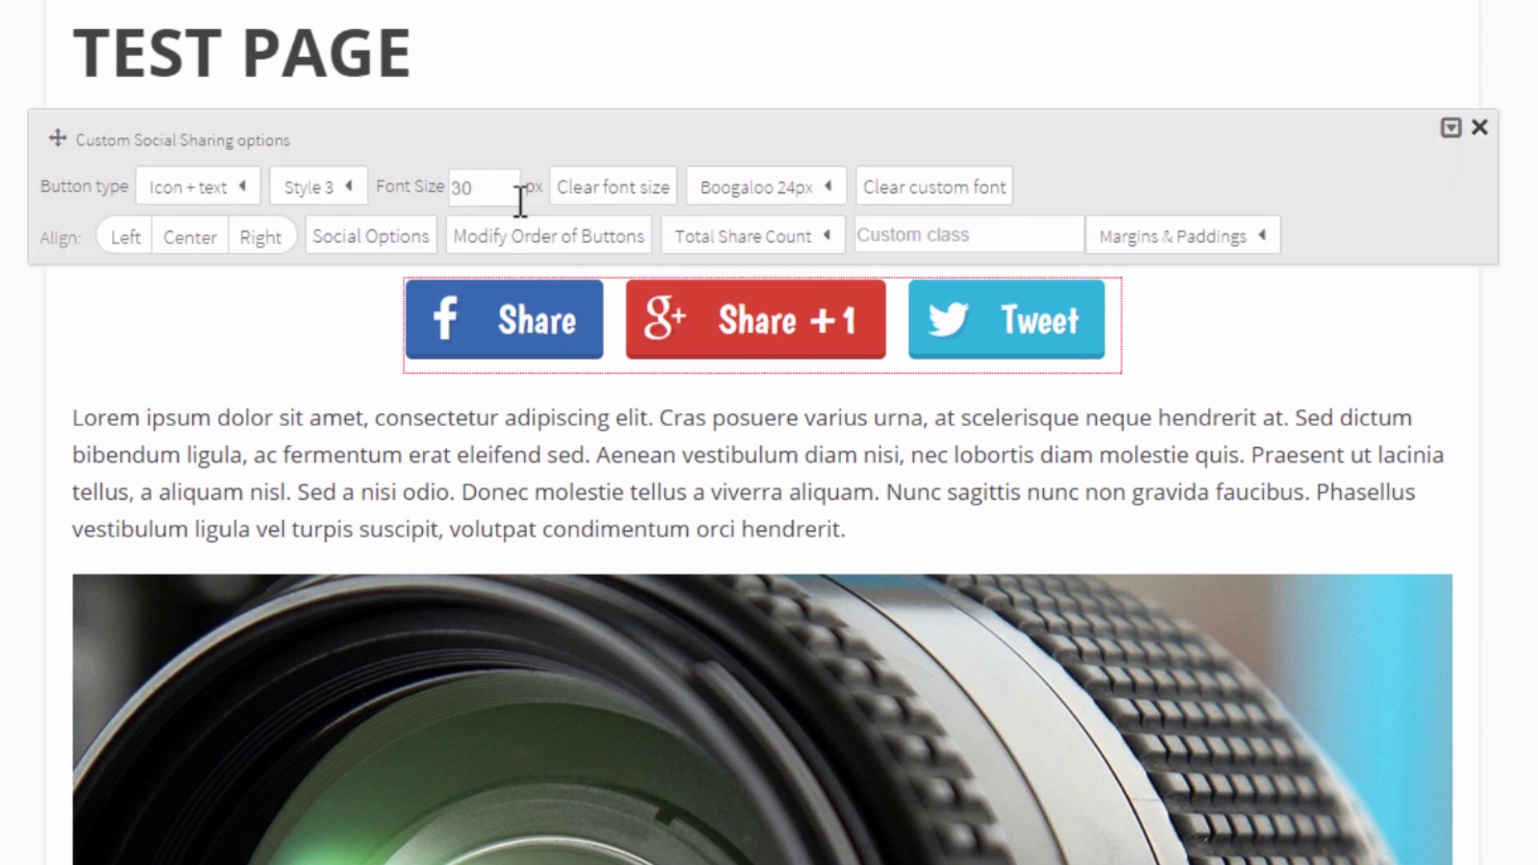
Clear the custom font and enable LinkedIn, Pinterest and Xing in Social Options
click(920, 189)
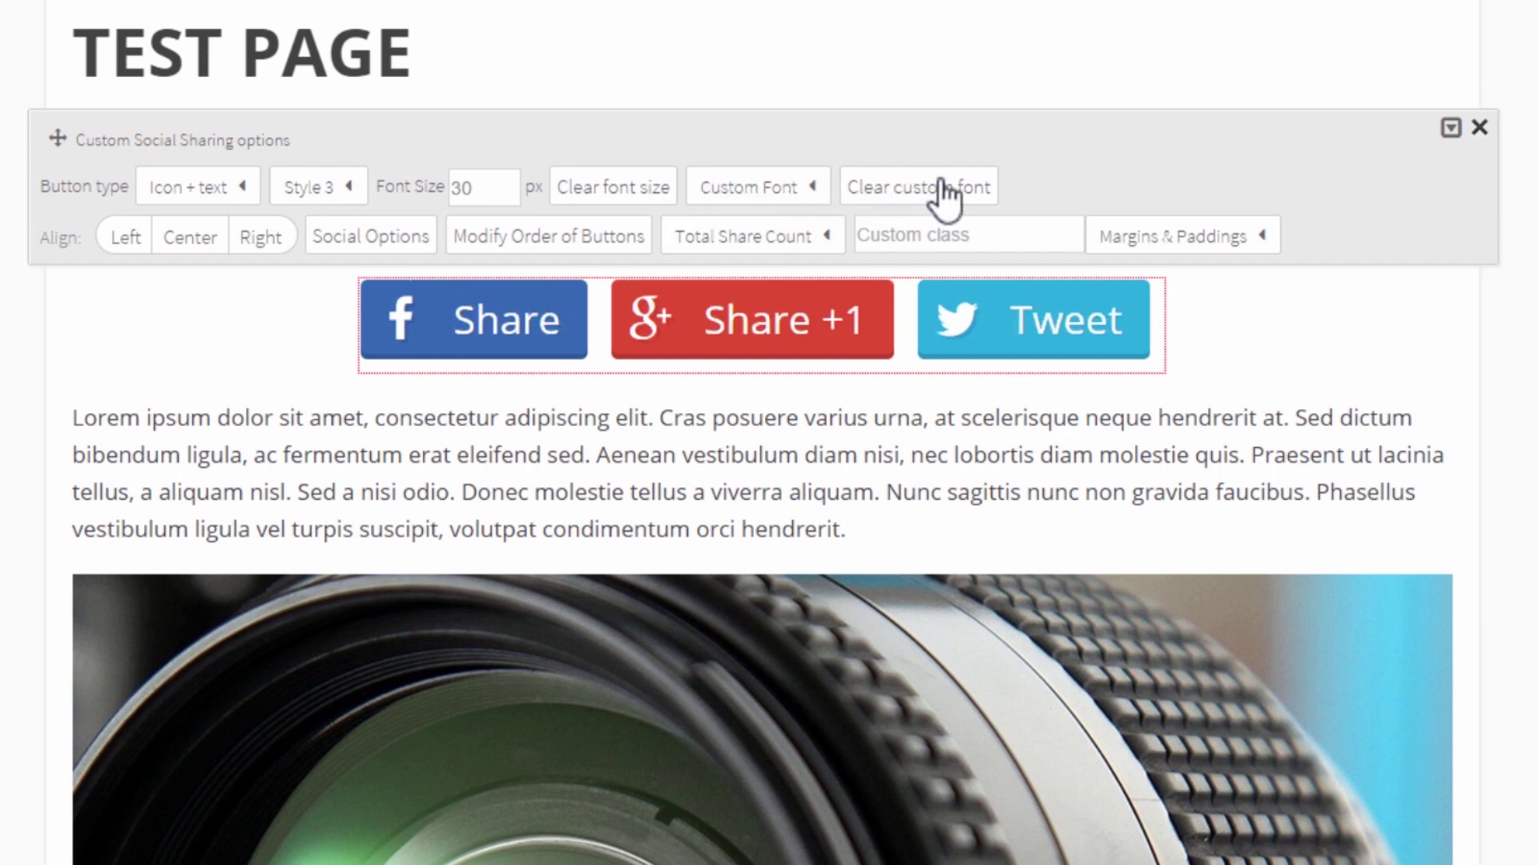
click(356, 240)
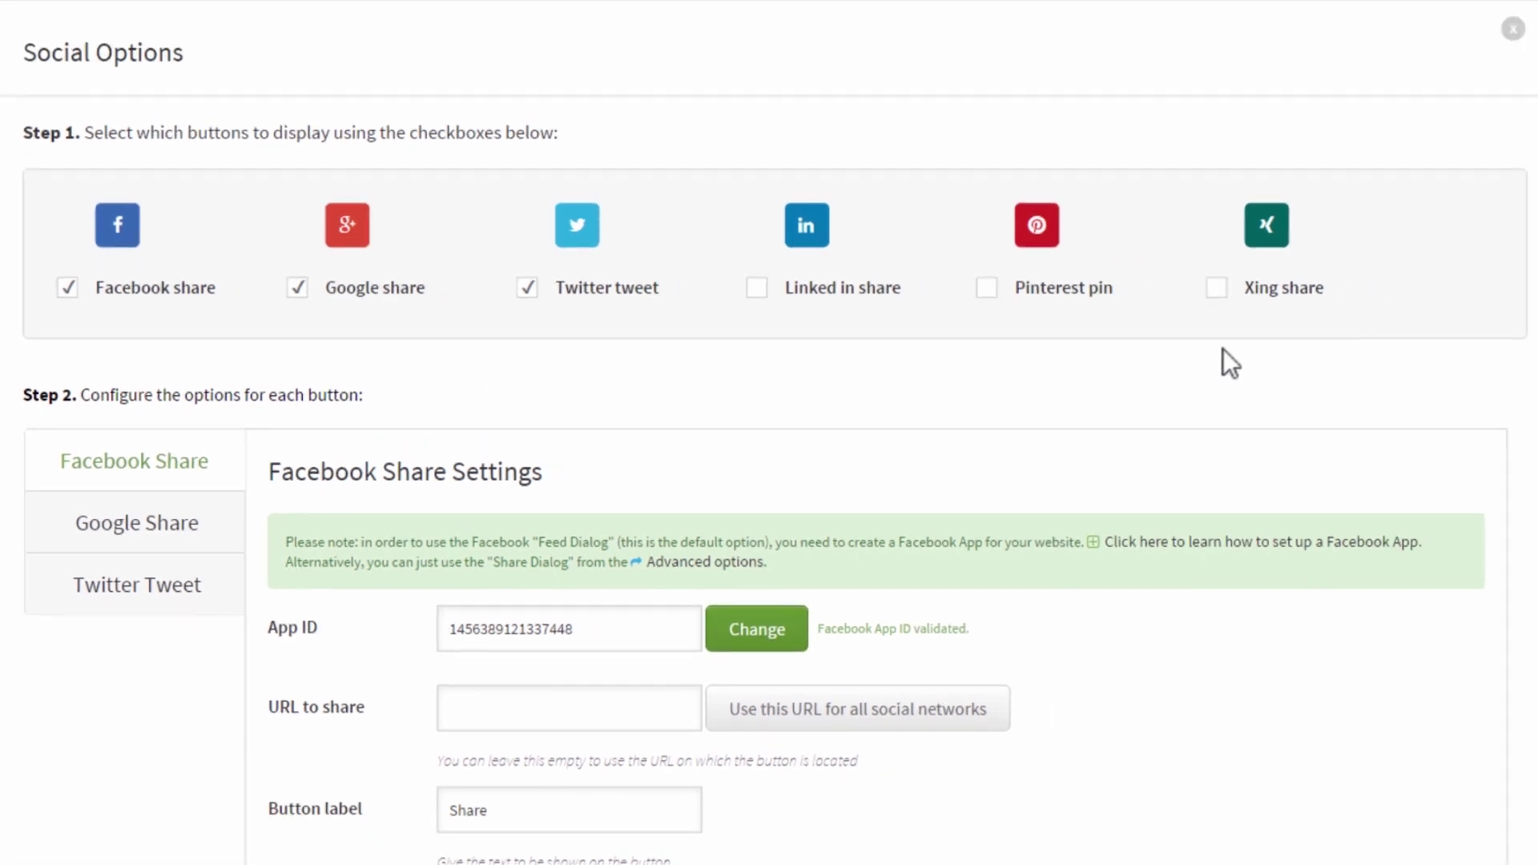
click(757, 288)
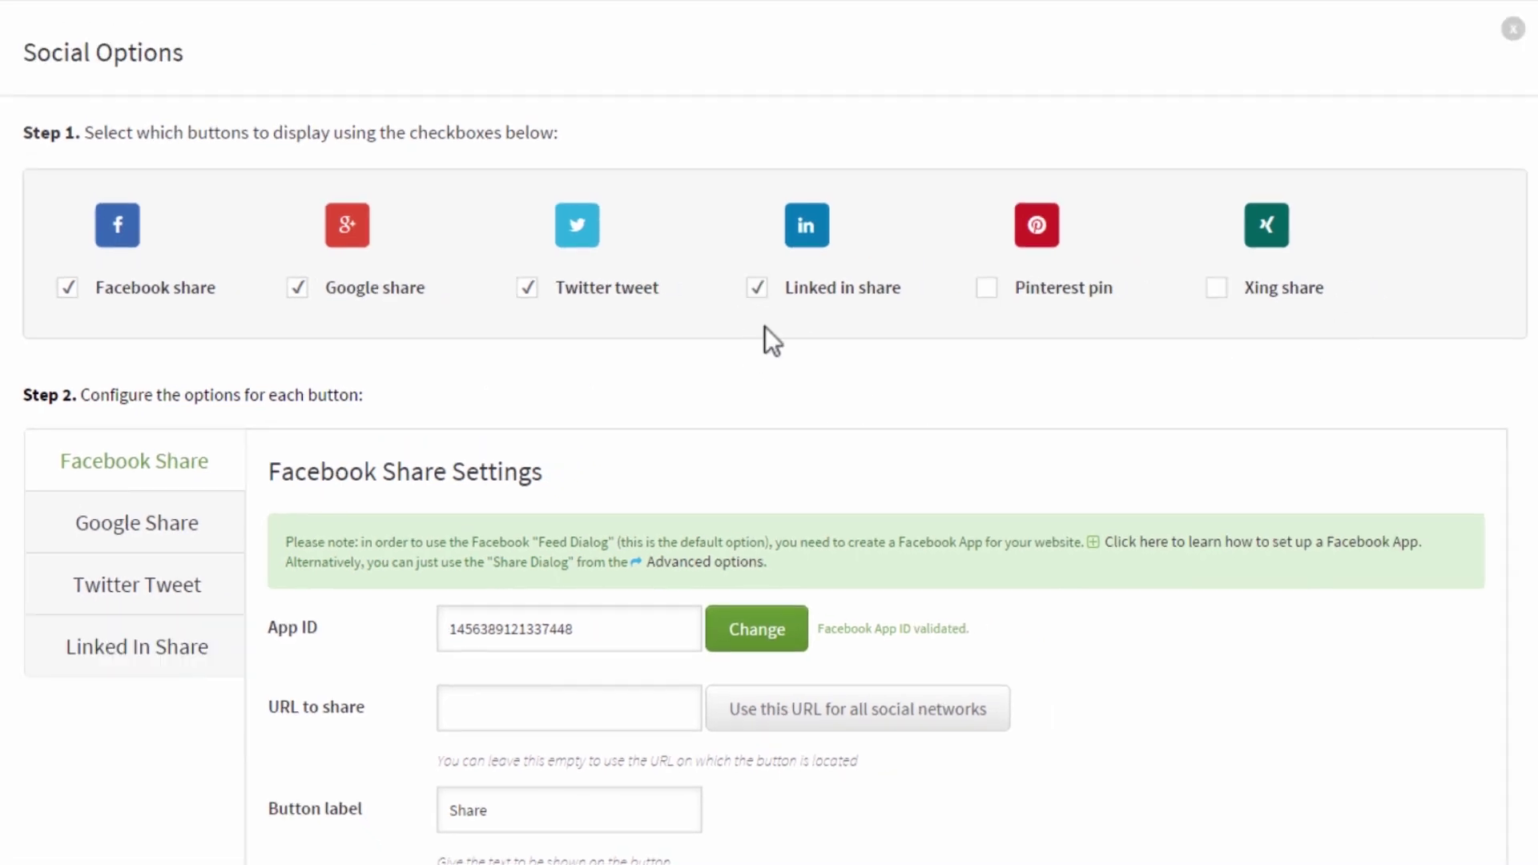
click(986, 289)
click(1216, 289)
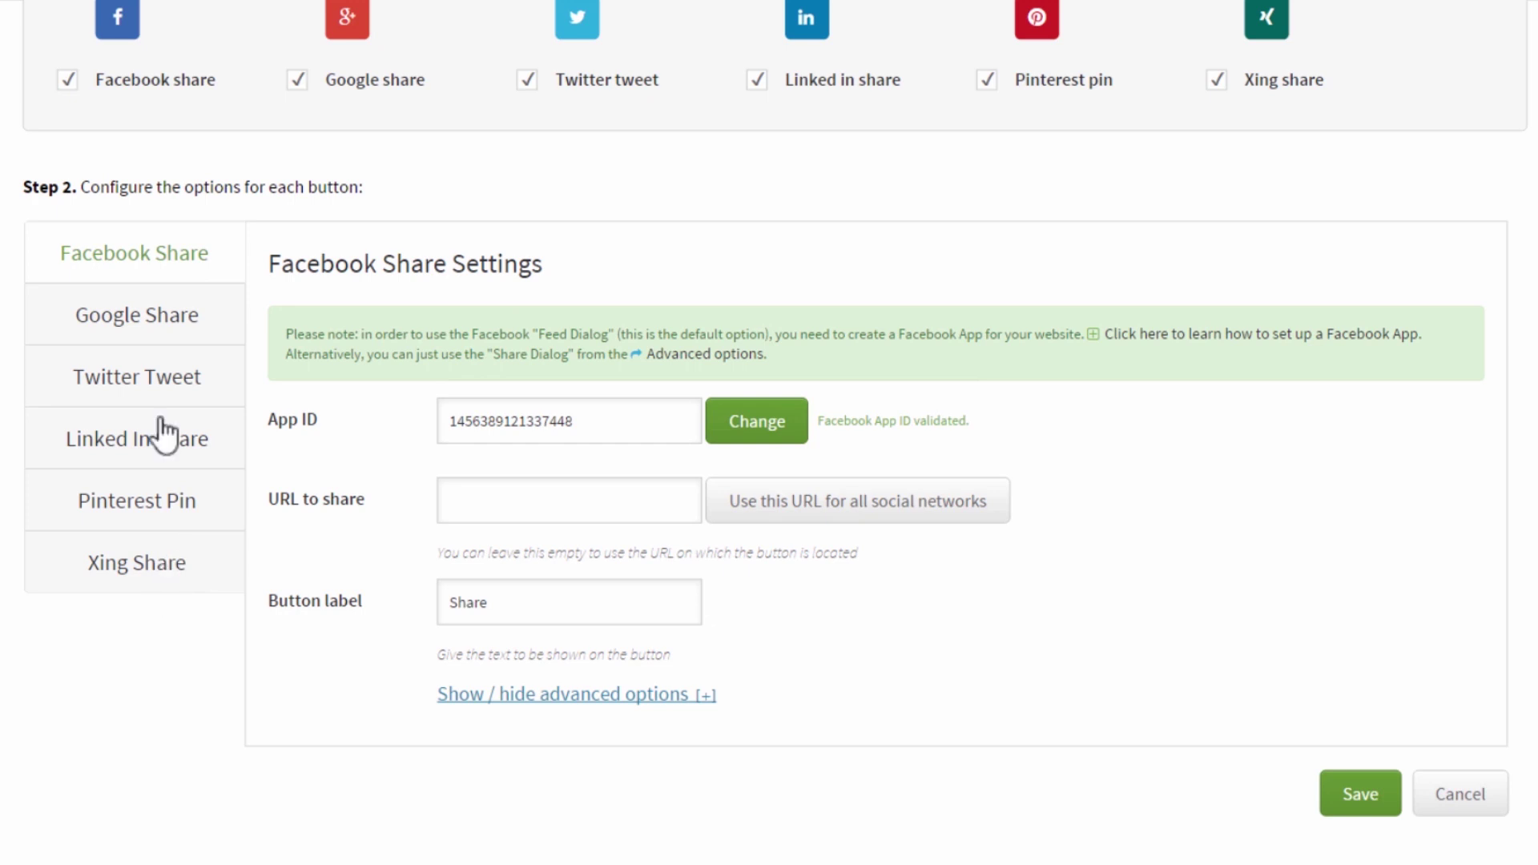
Review the Google Share, Twitter Tweet and LinkedIn Share settings, focusing LinkedIn's URL field
click(177, 325)
click(132, 525)
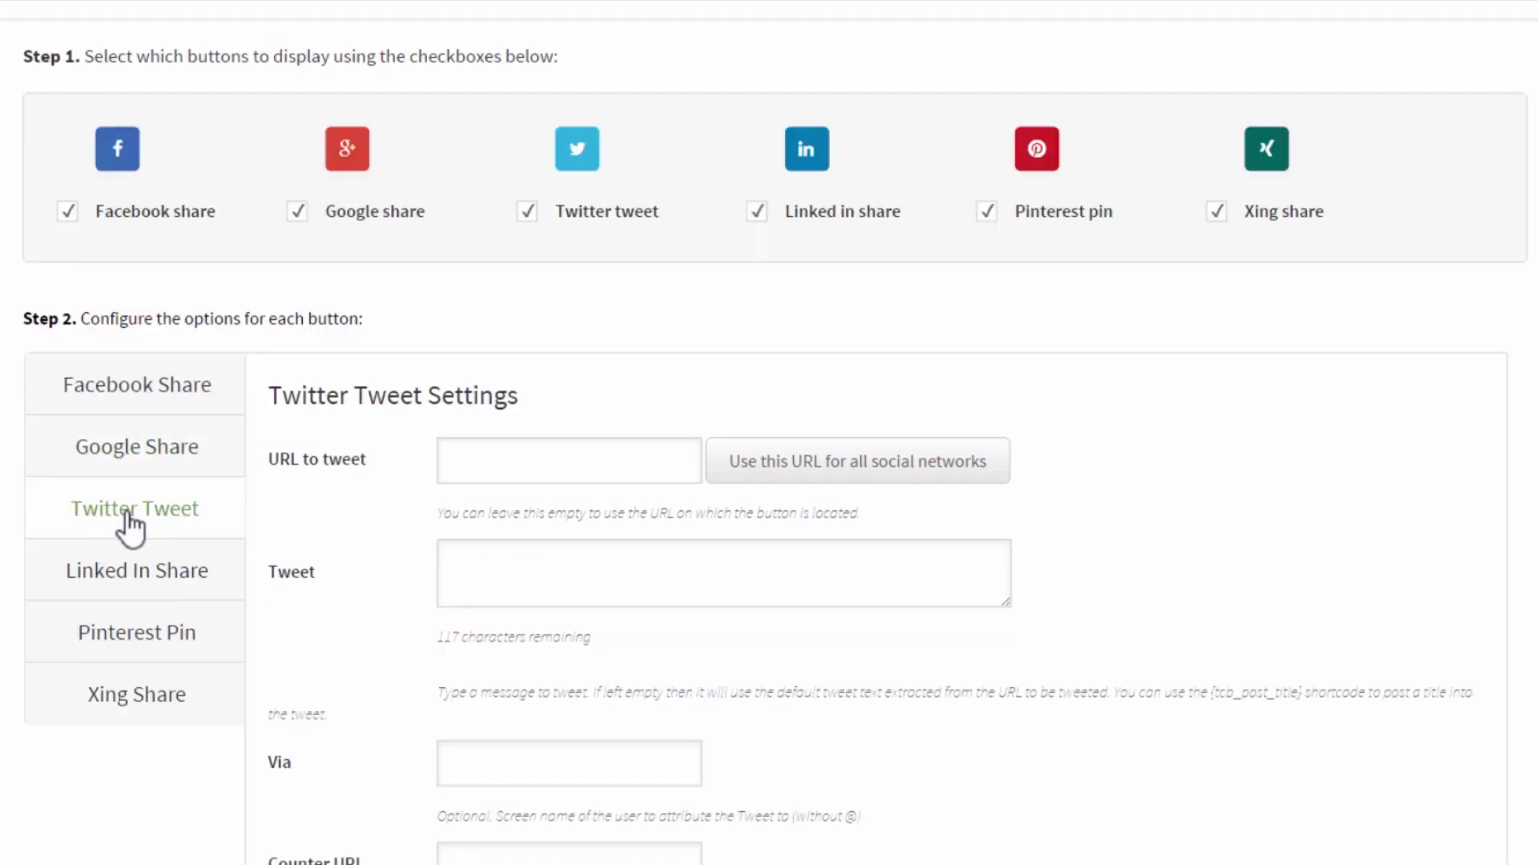
click(149, 589)
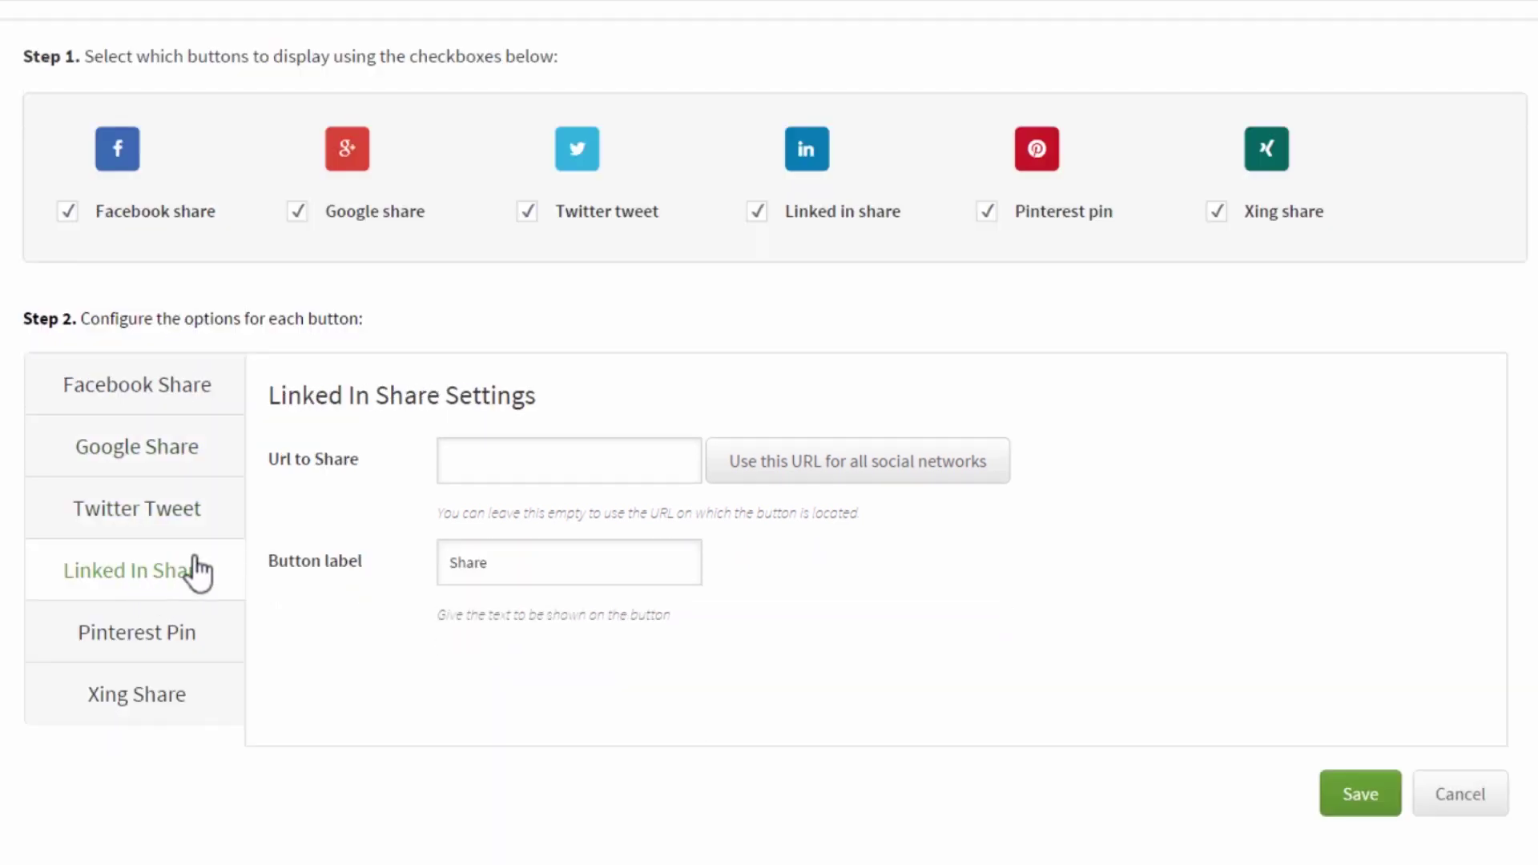
click(443, 472)
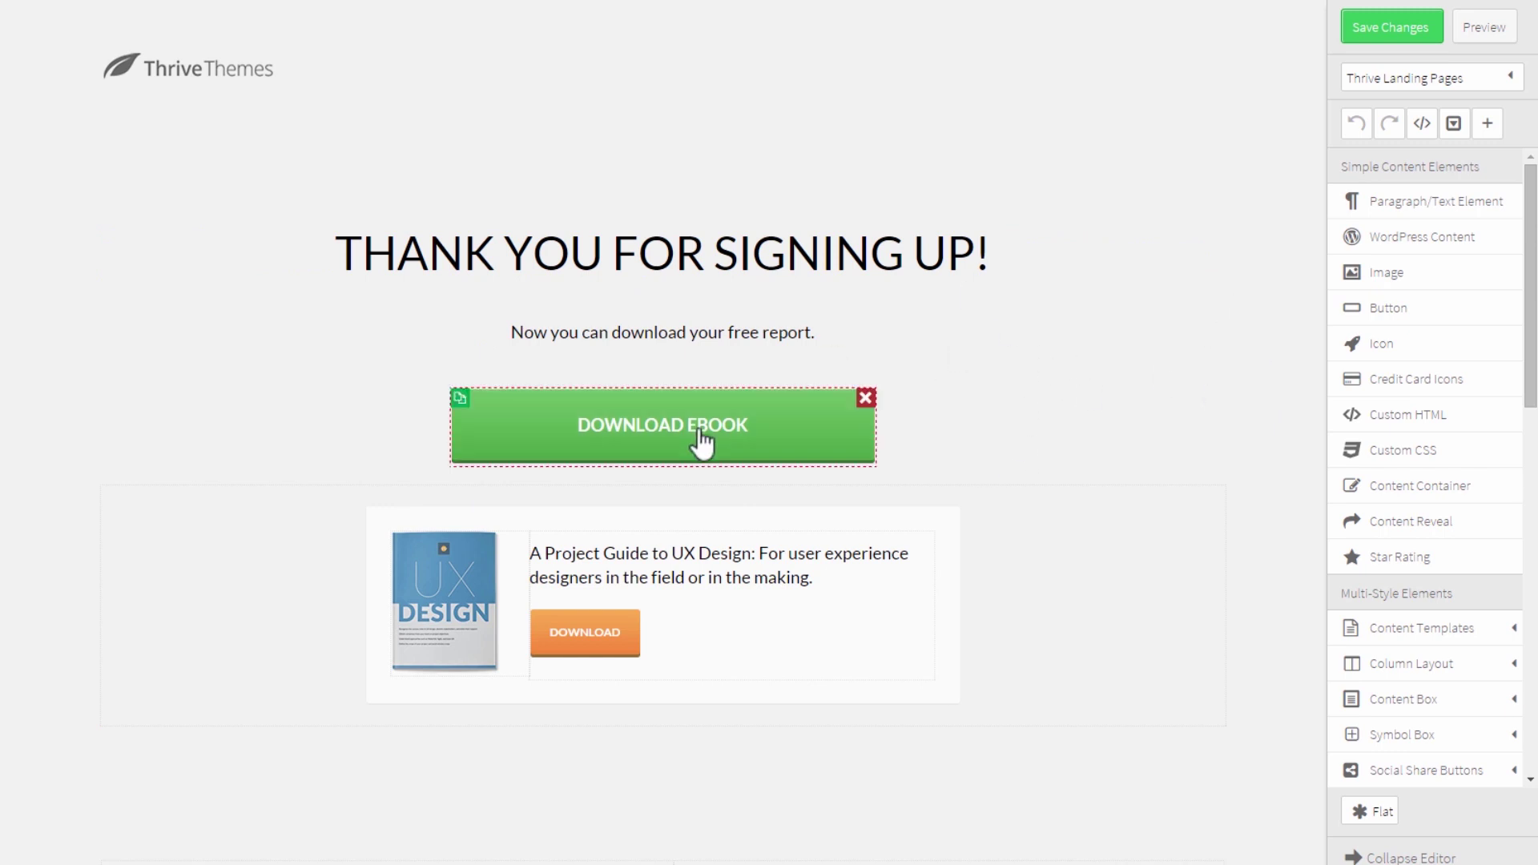
Scroll down the Thank You for Signing Up page to the ebook section
scroll(1106, 566, down, 1)
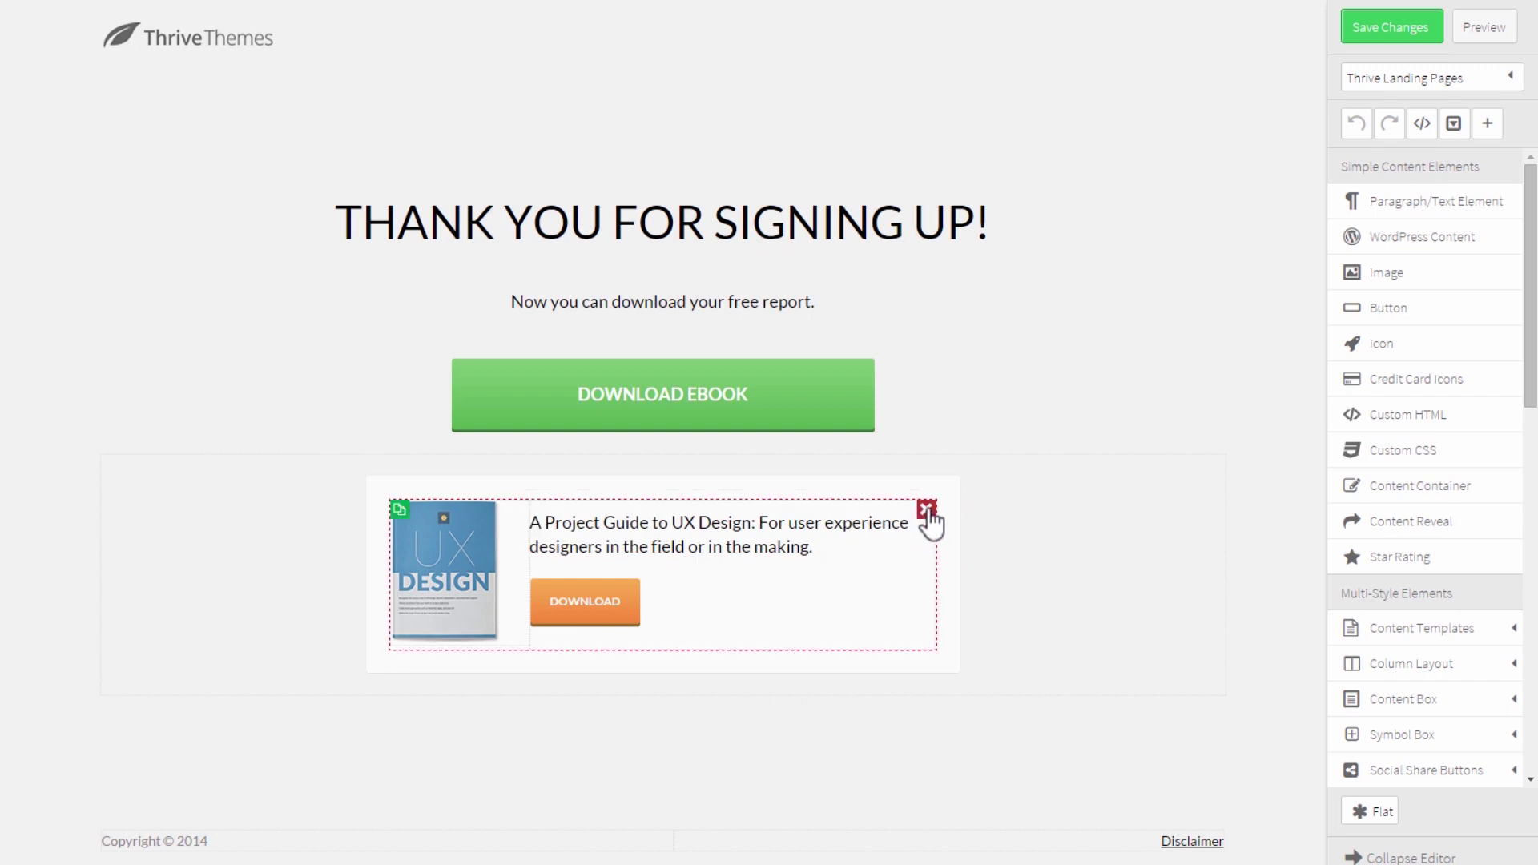
Replace the ebook row with custom-design share buttons and open their Social Options
click(927, 509)
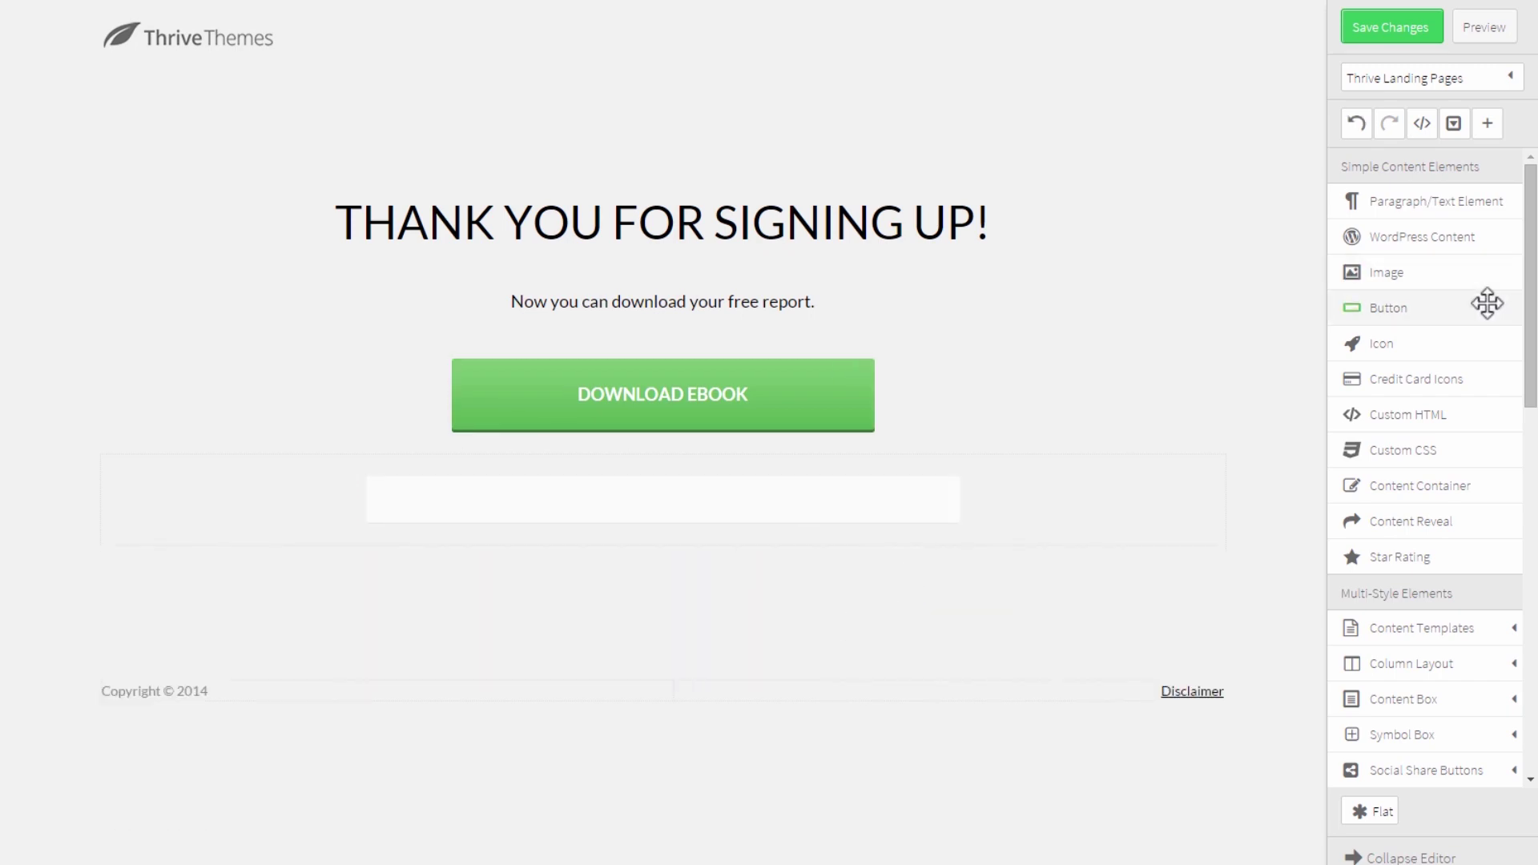
scroll(1486, 336, down, 3)
click(1414, 483)
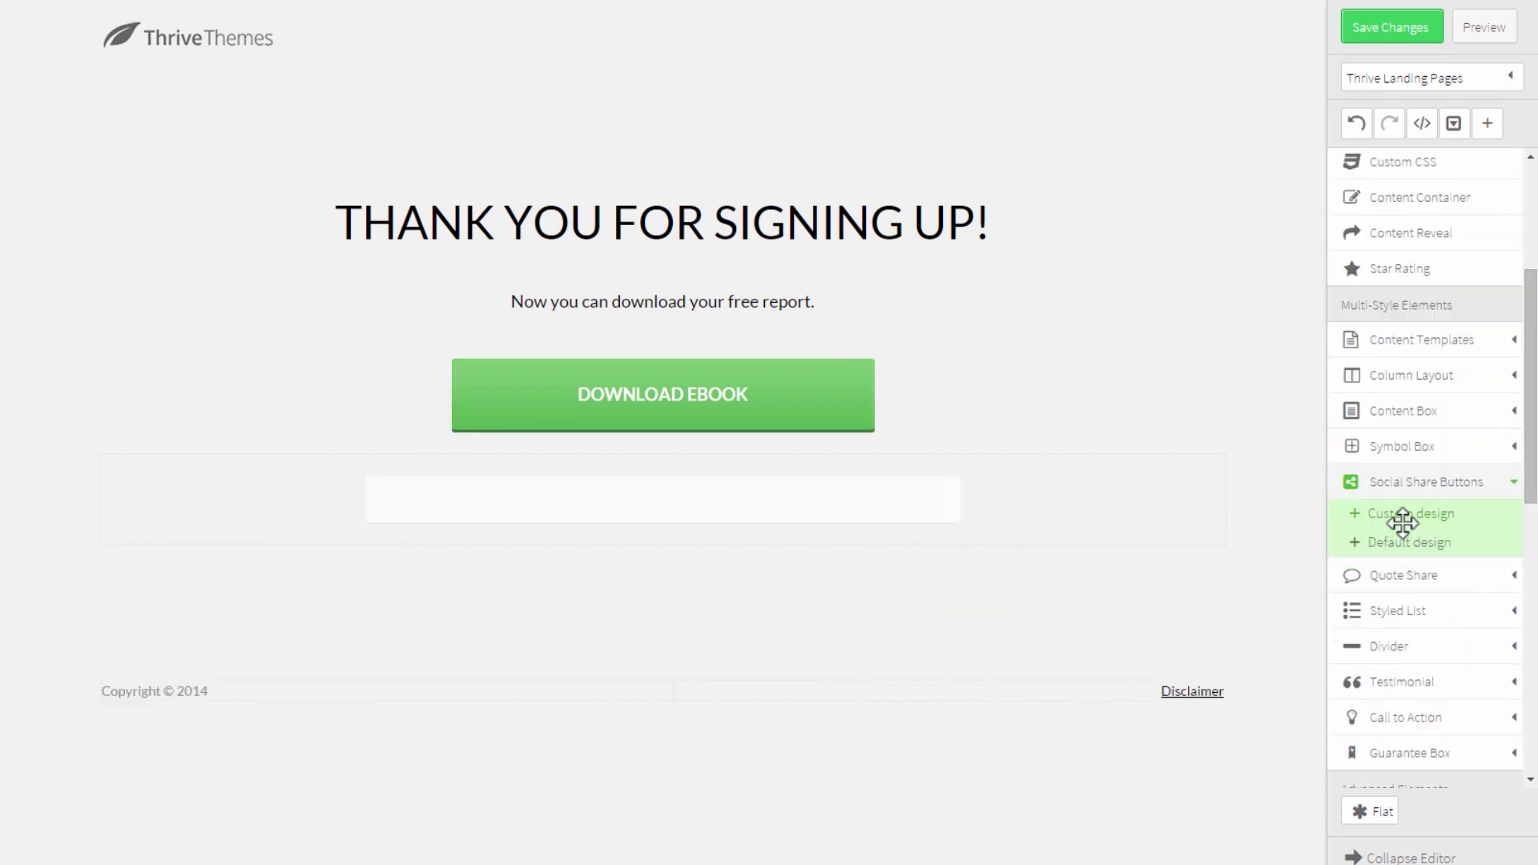
drag(1358, 517, 361, 532)
click(371, 492)
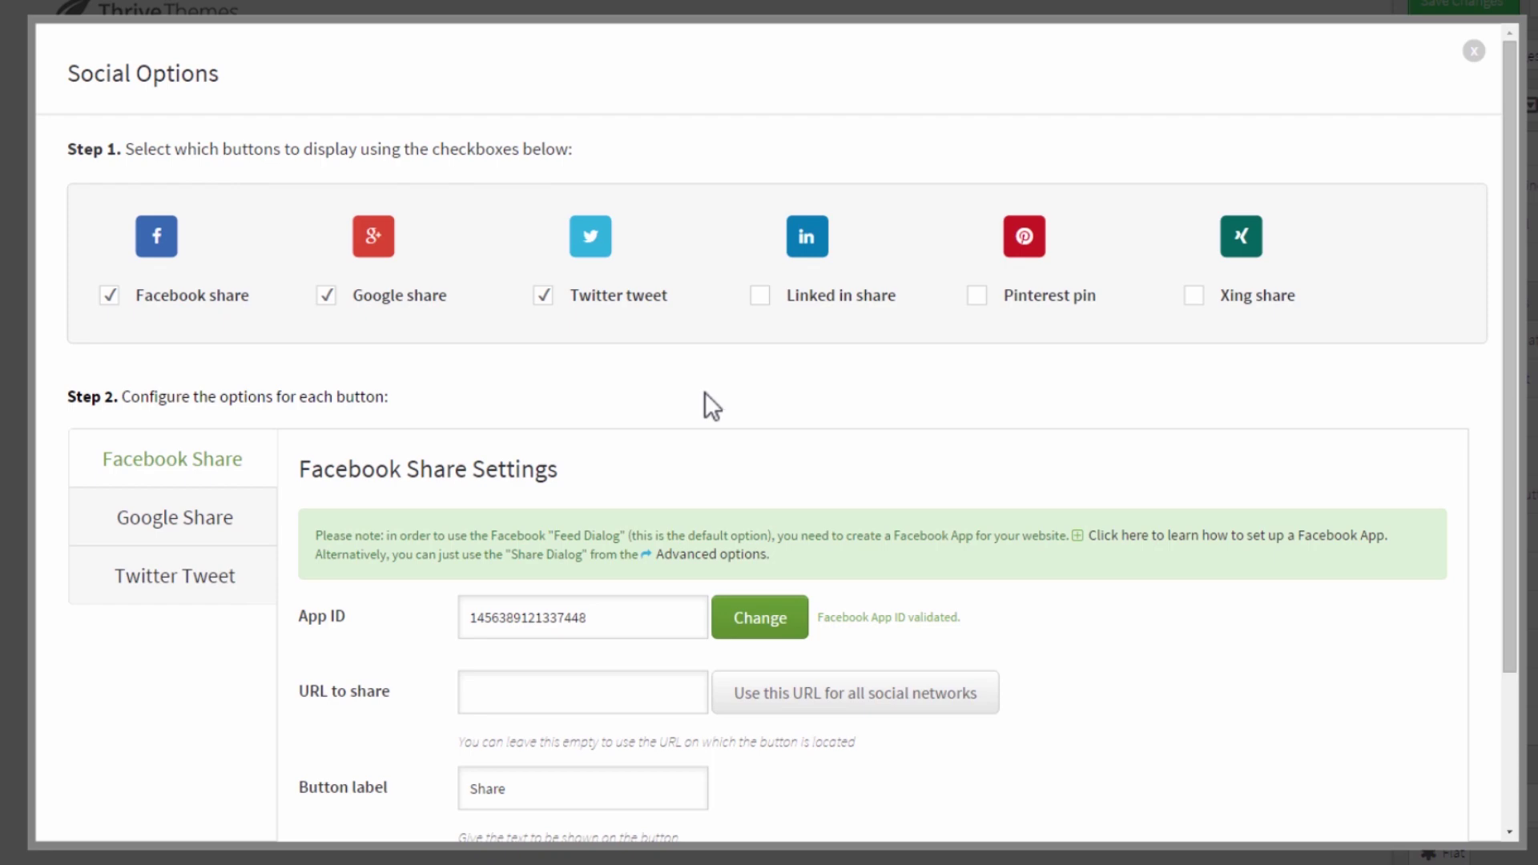
click(481, 693)
text(http://examplesite.com/)
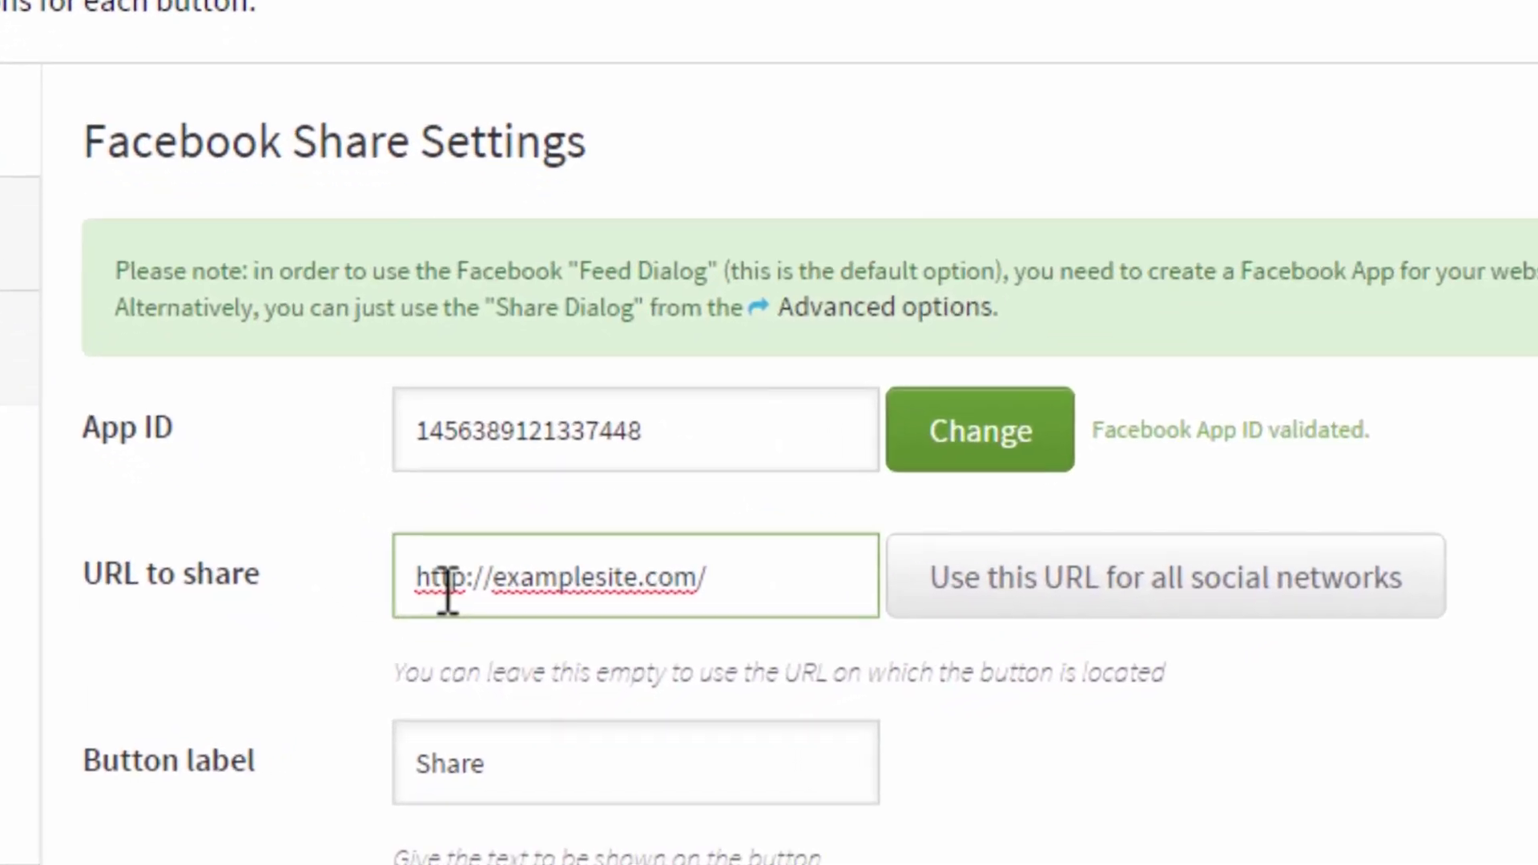
text(optin)
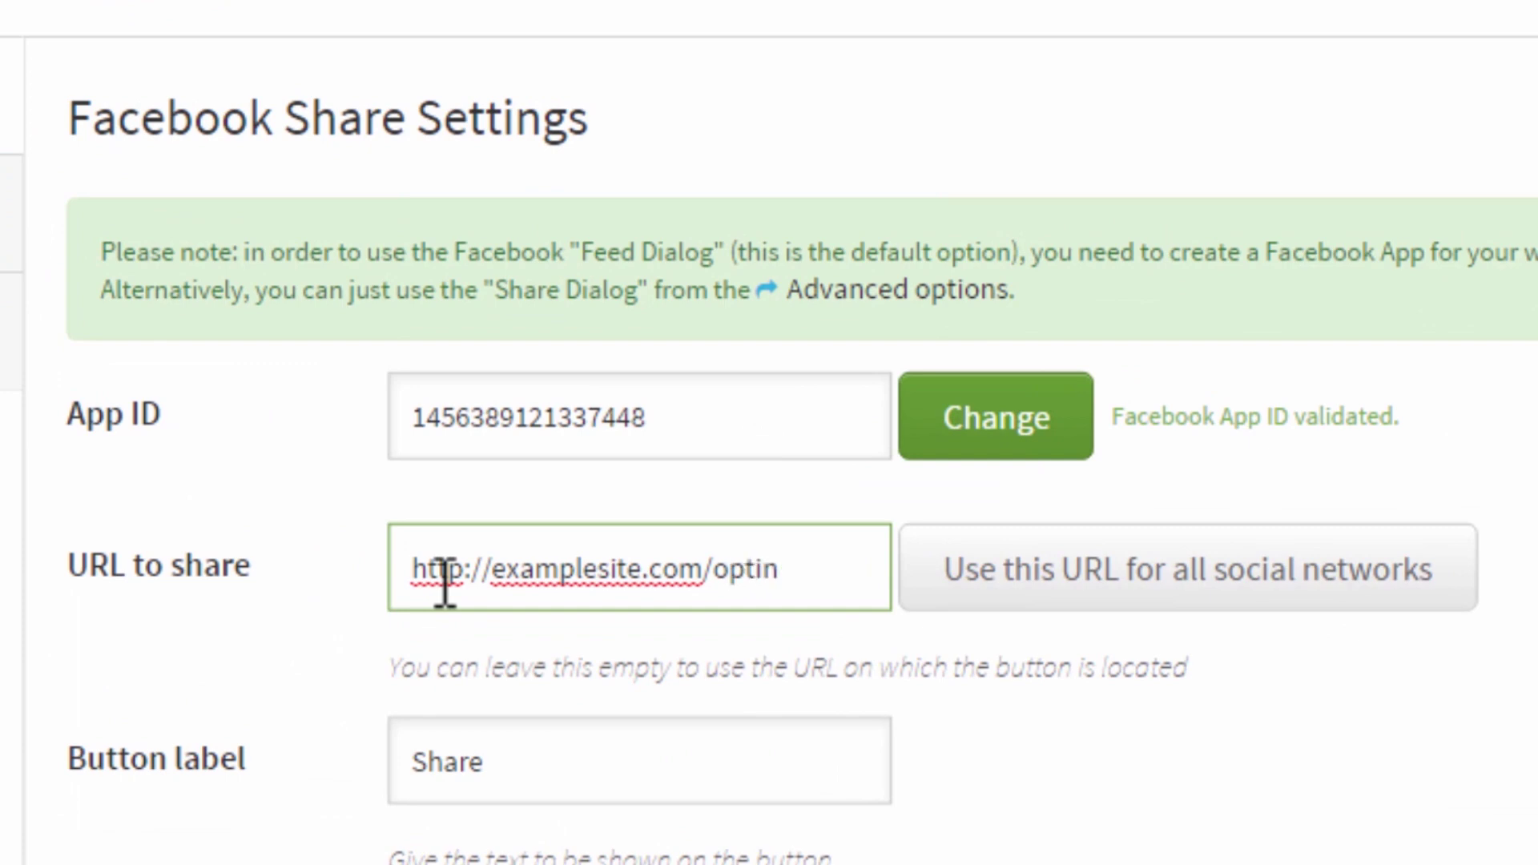
text(-page)
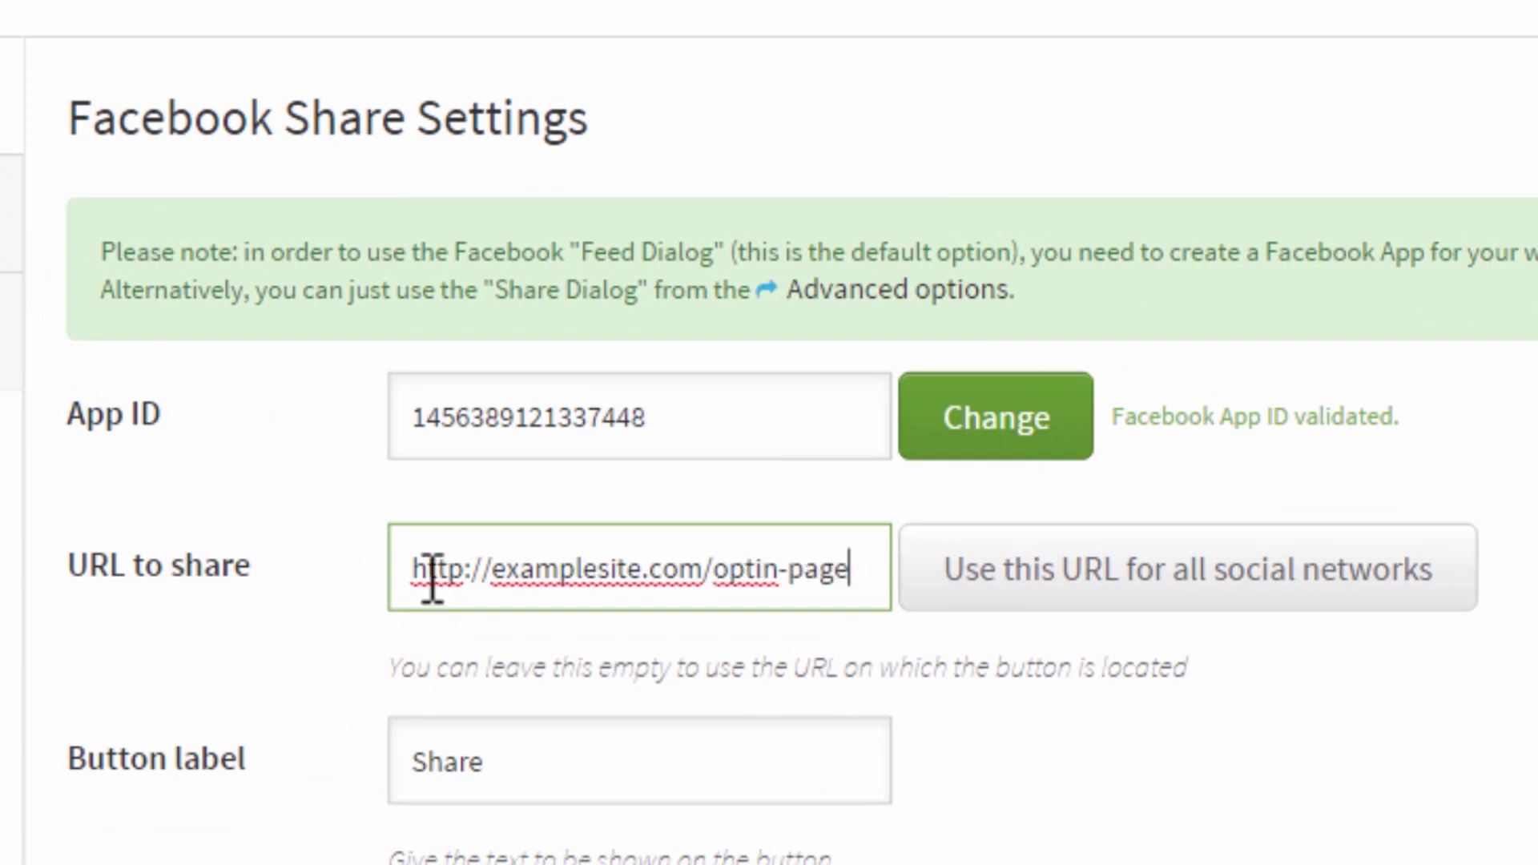
drag(412, 576, 1030, 556)
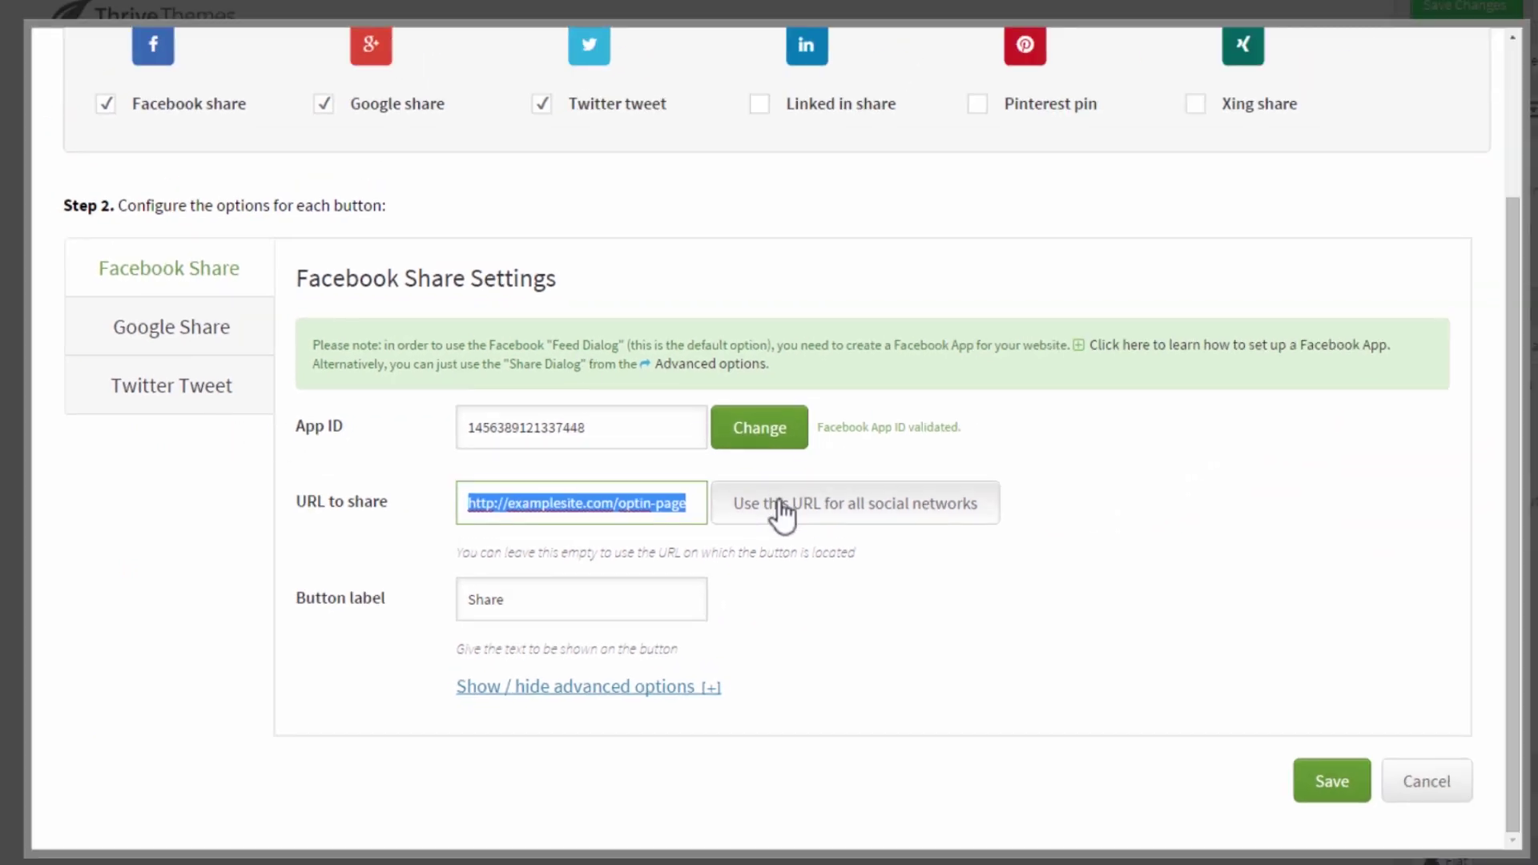
click(775, 509)
click(181, 345)
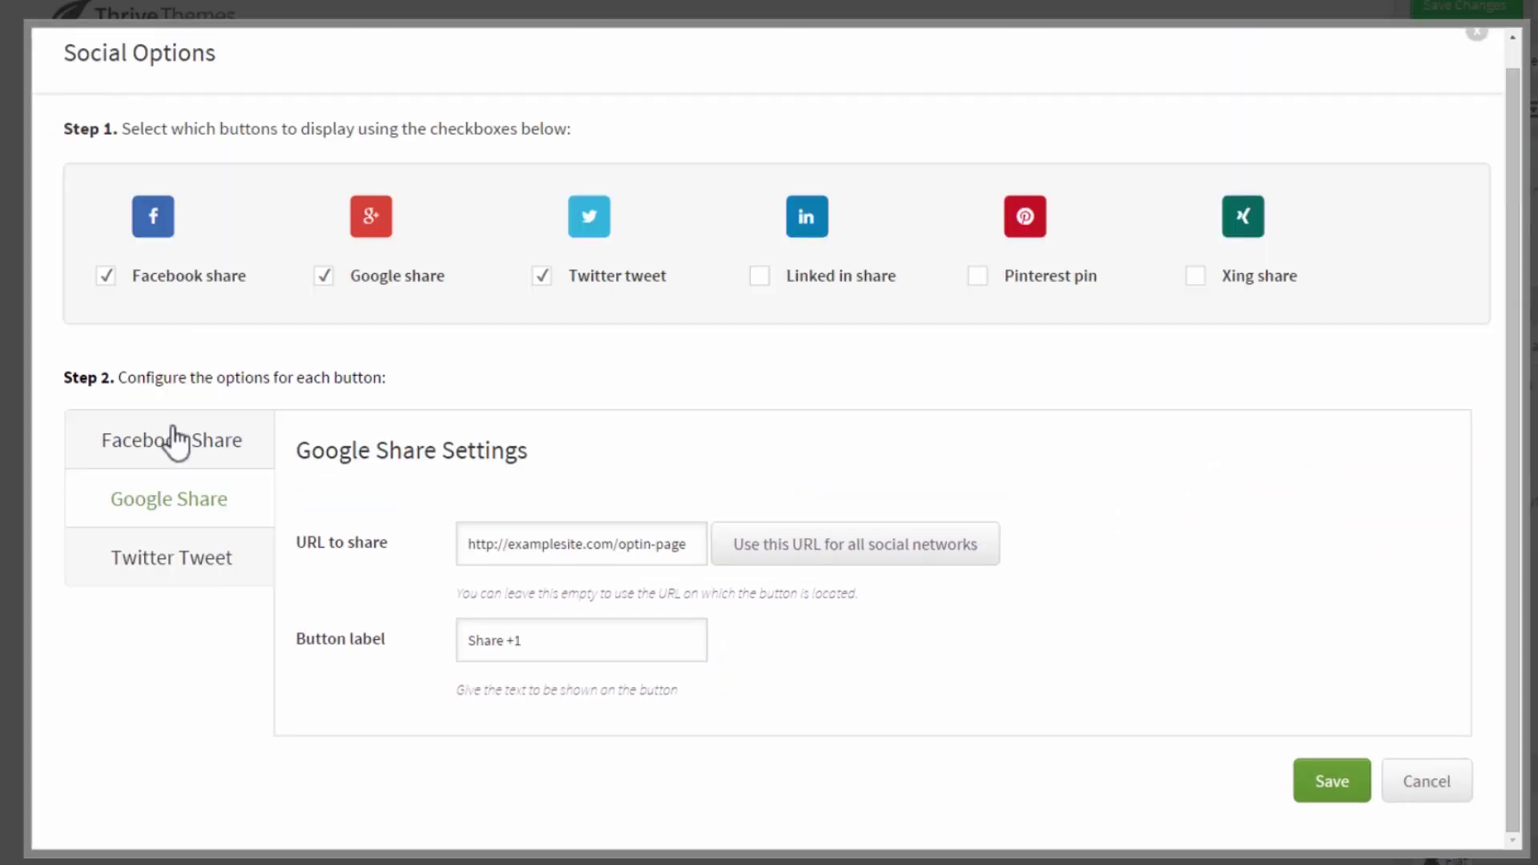
click(1350, 797)
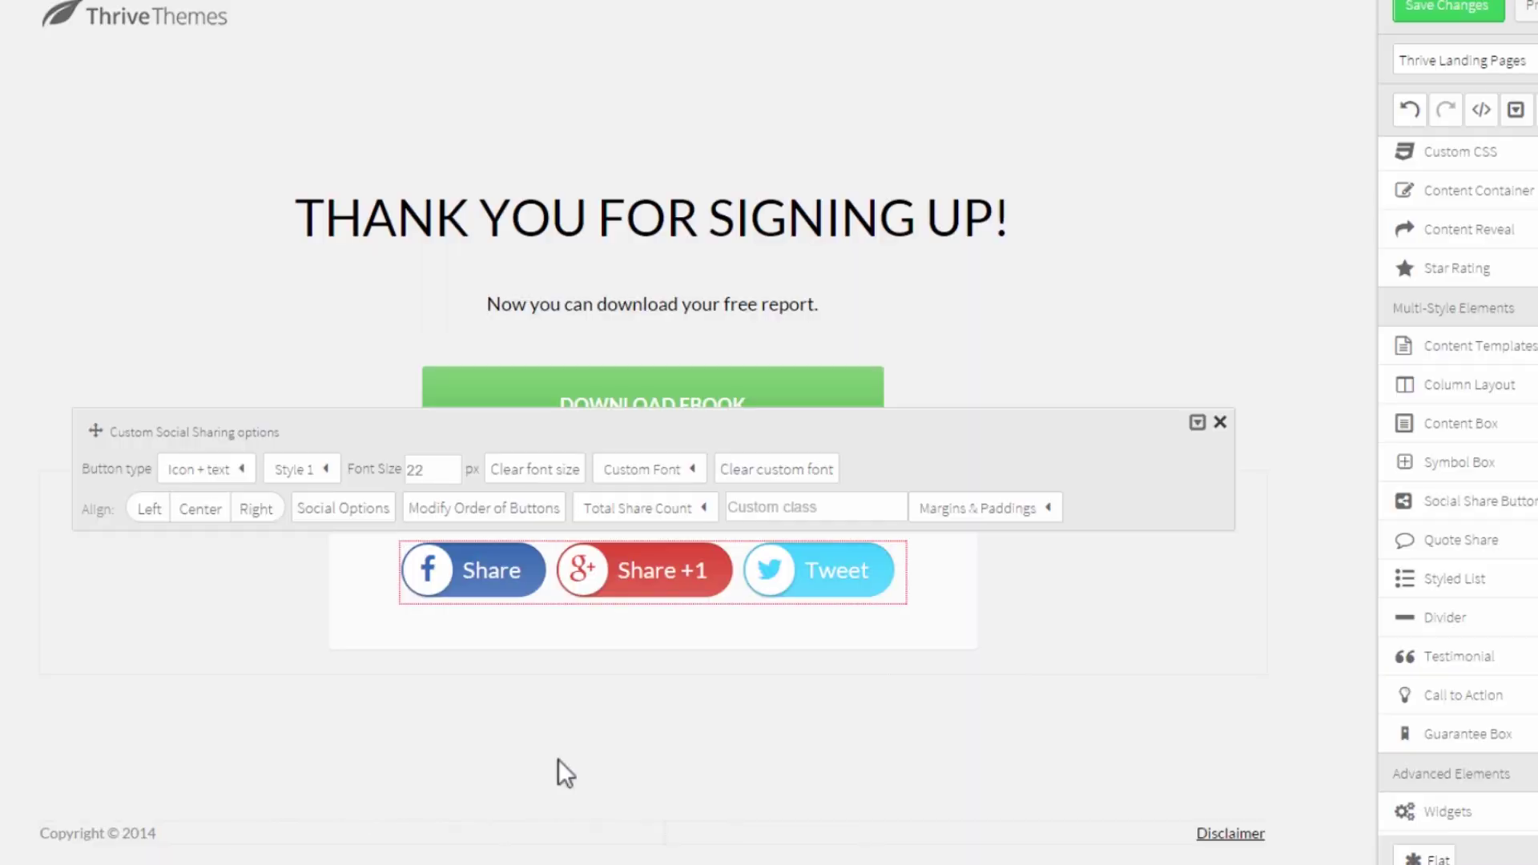
Deselect the share buttons to preview them on the page
click(966, 680)
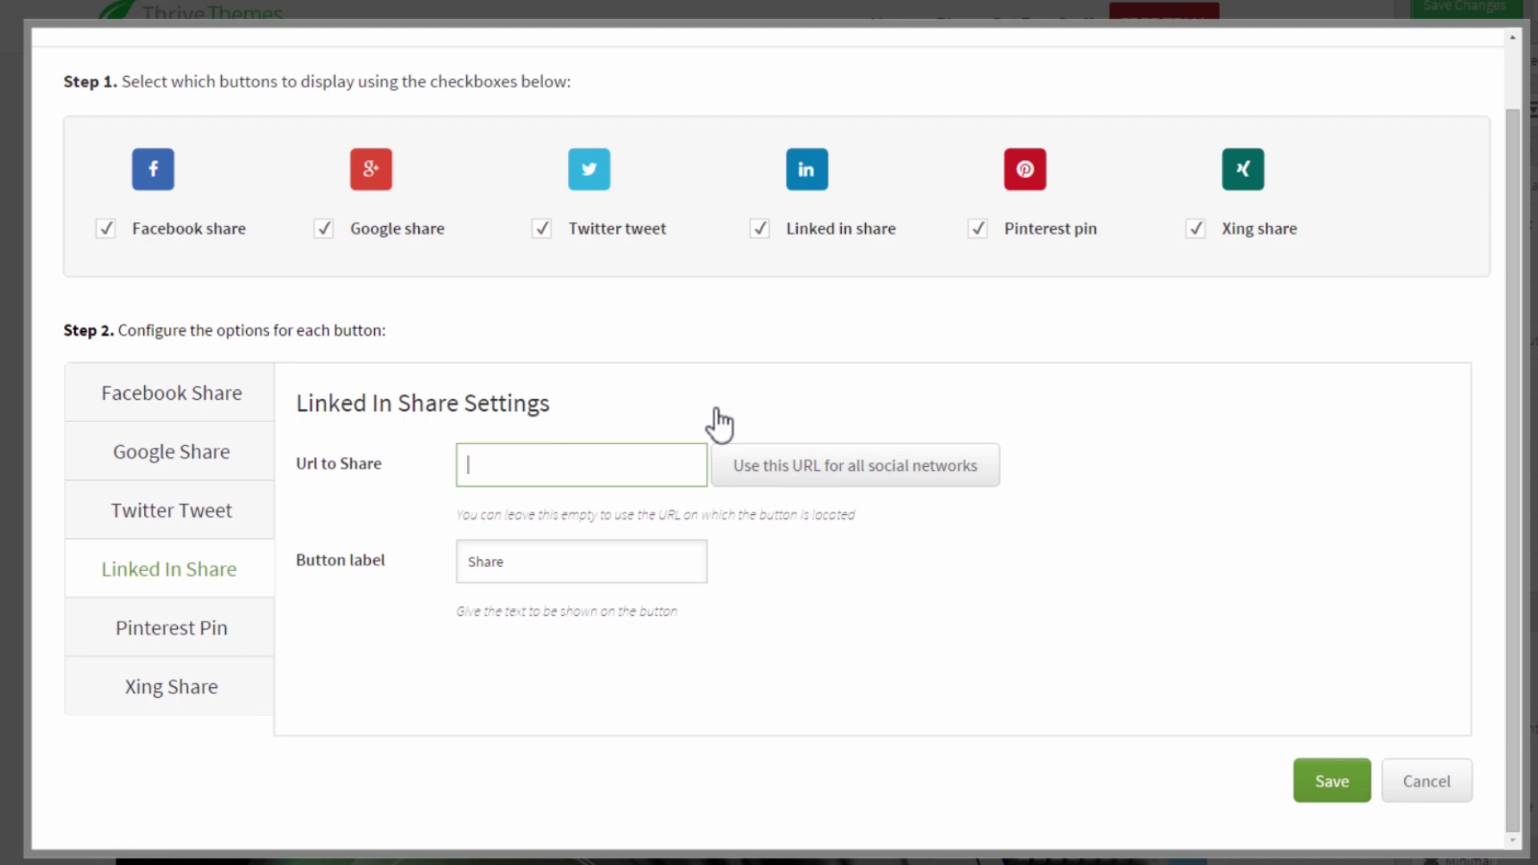
Check the LinkedIn, Xing and Facebook Share labels and reveal Facebook's advanced sharing options
double_click(527, 569)
click(191, 706)
double_click(525, 570)
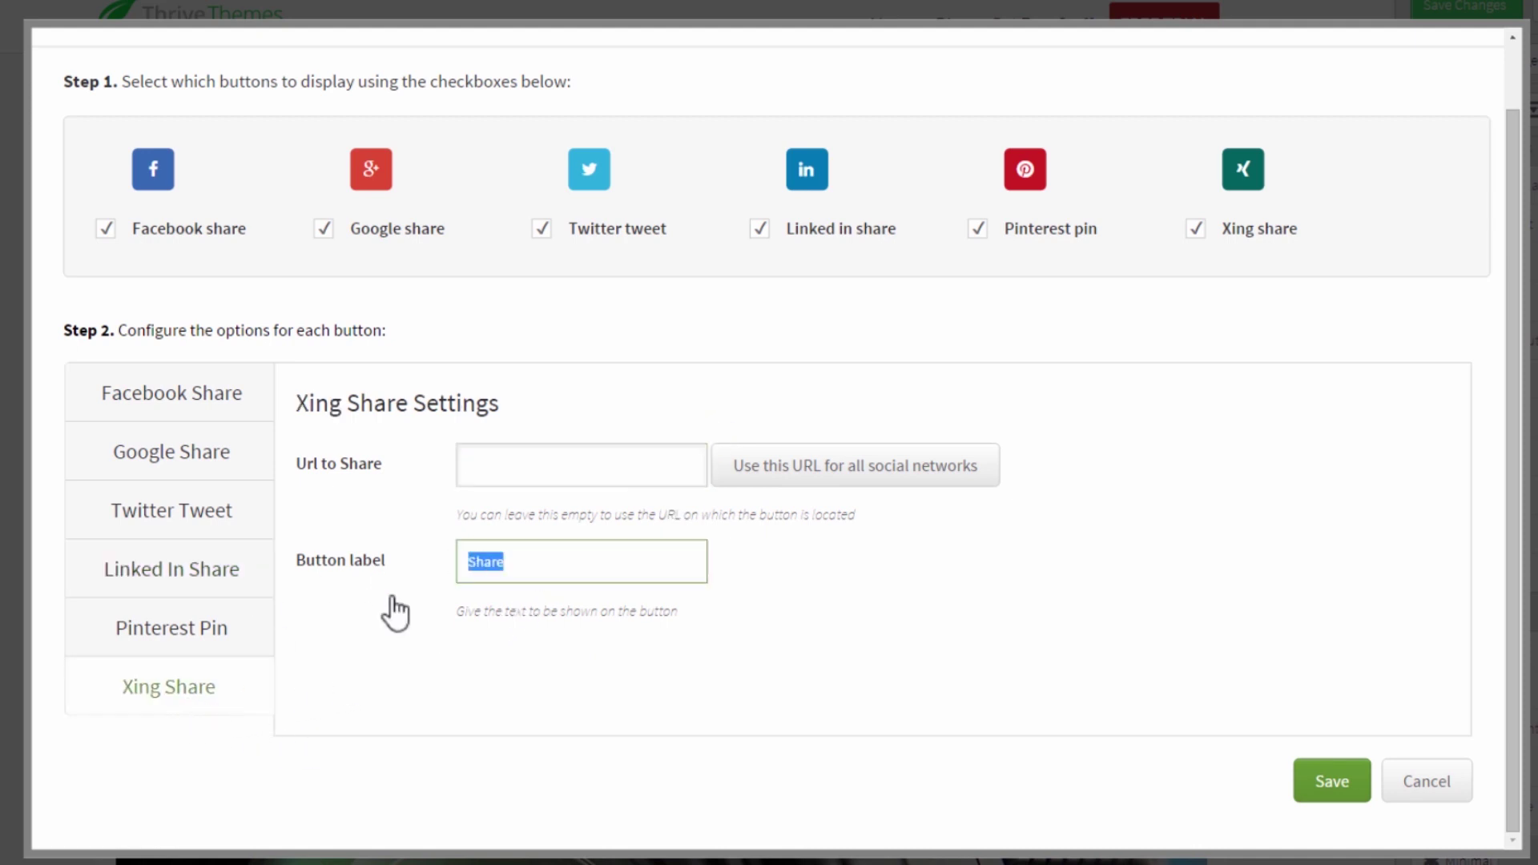
click(200, 405)
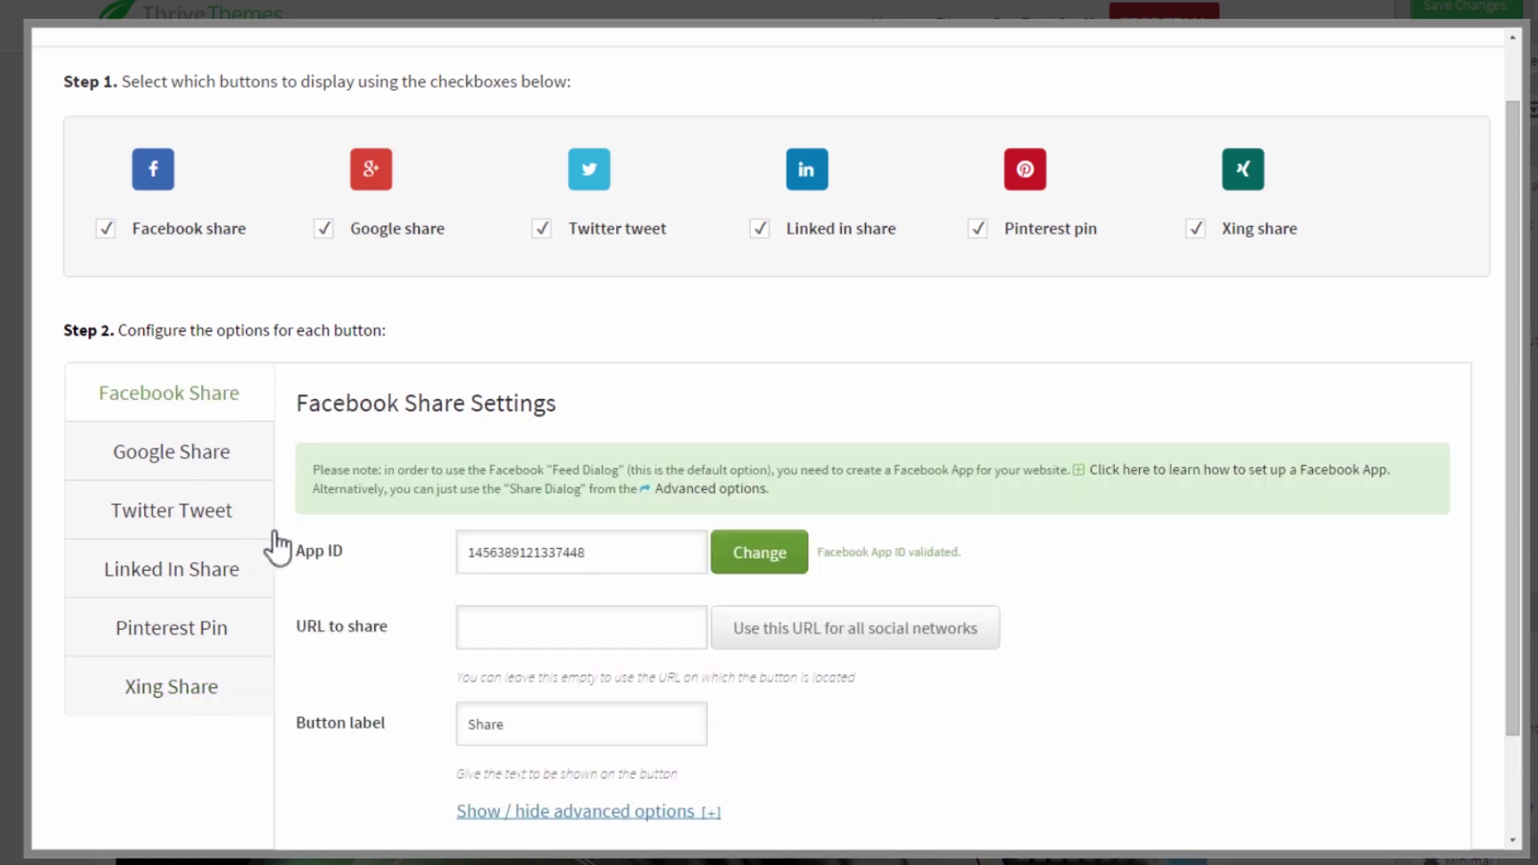
double_click(530, 724)
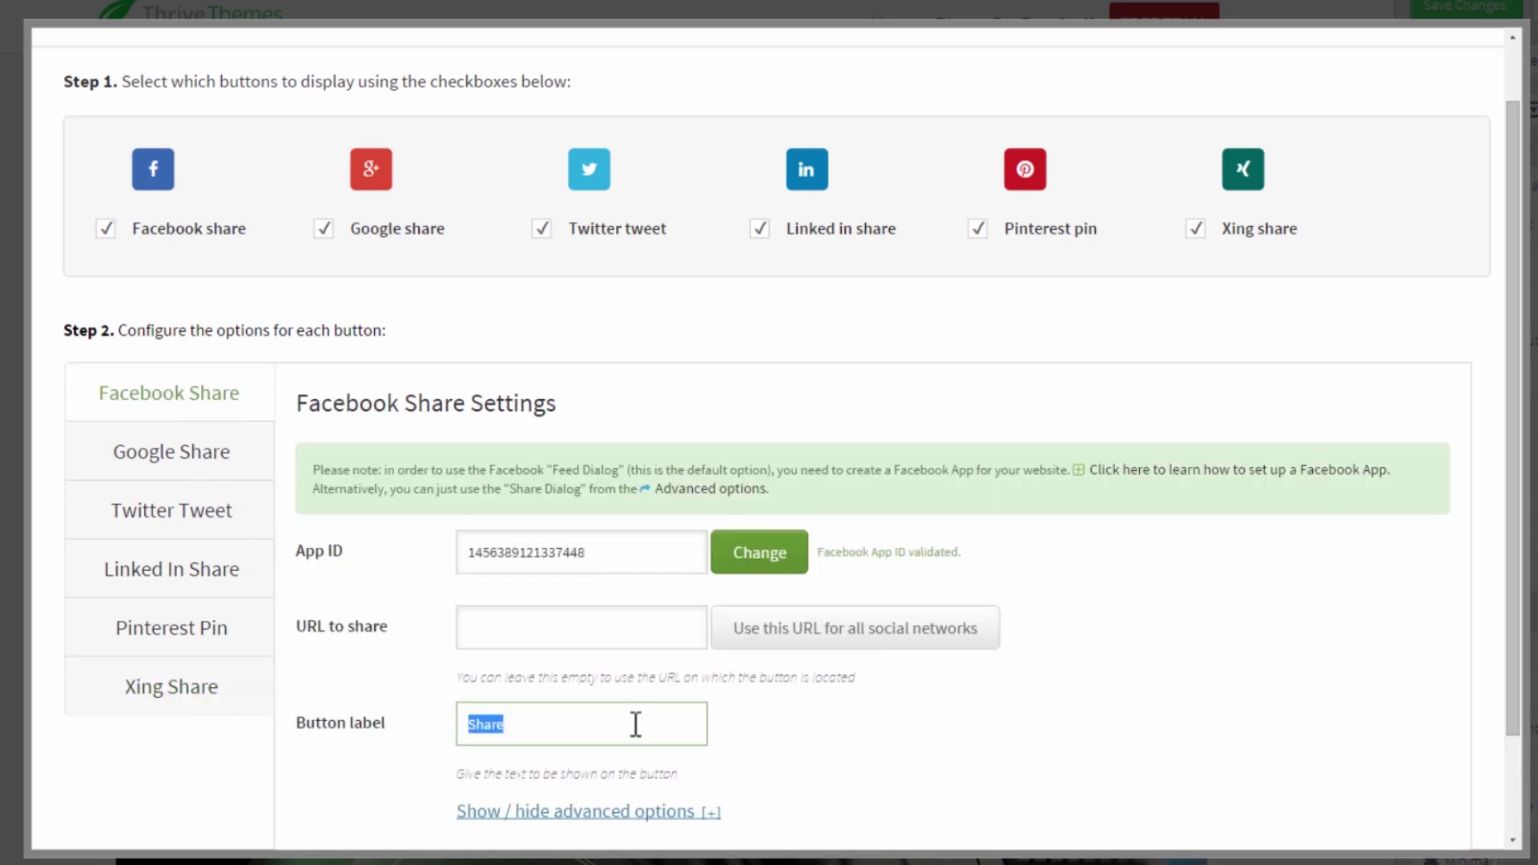
scroll(1167, 446, down, 2)
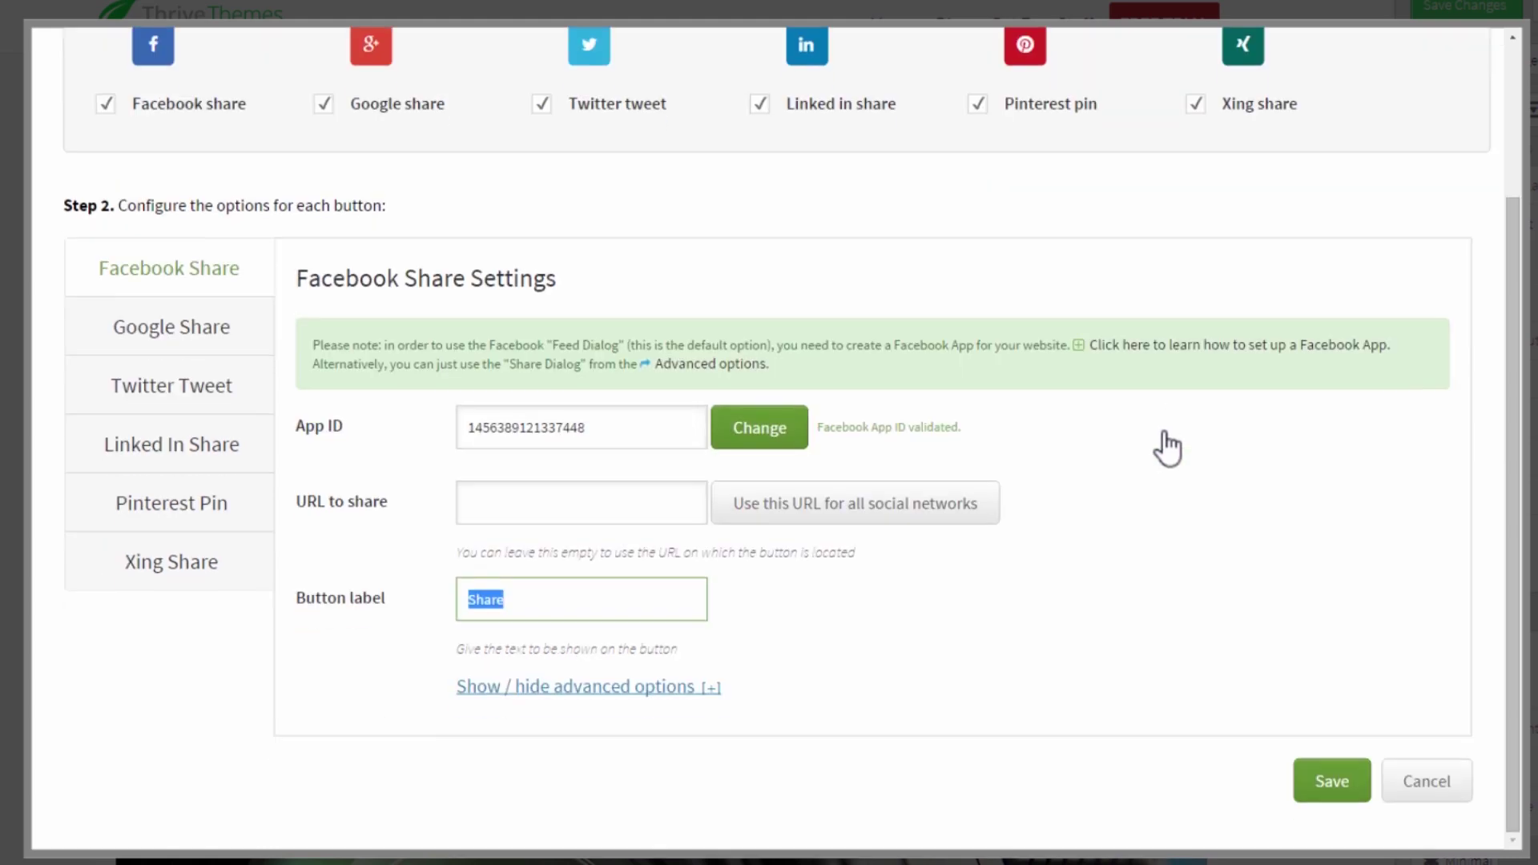
click(541, 687)
Try Facebook's Share Dialog method, then switch back to Feed Dialog
scroll(1077, 381, down, 7)
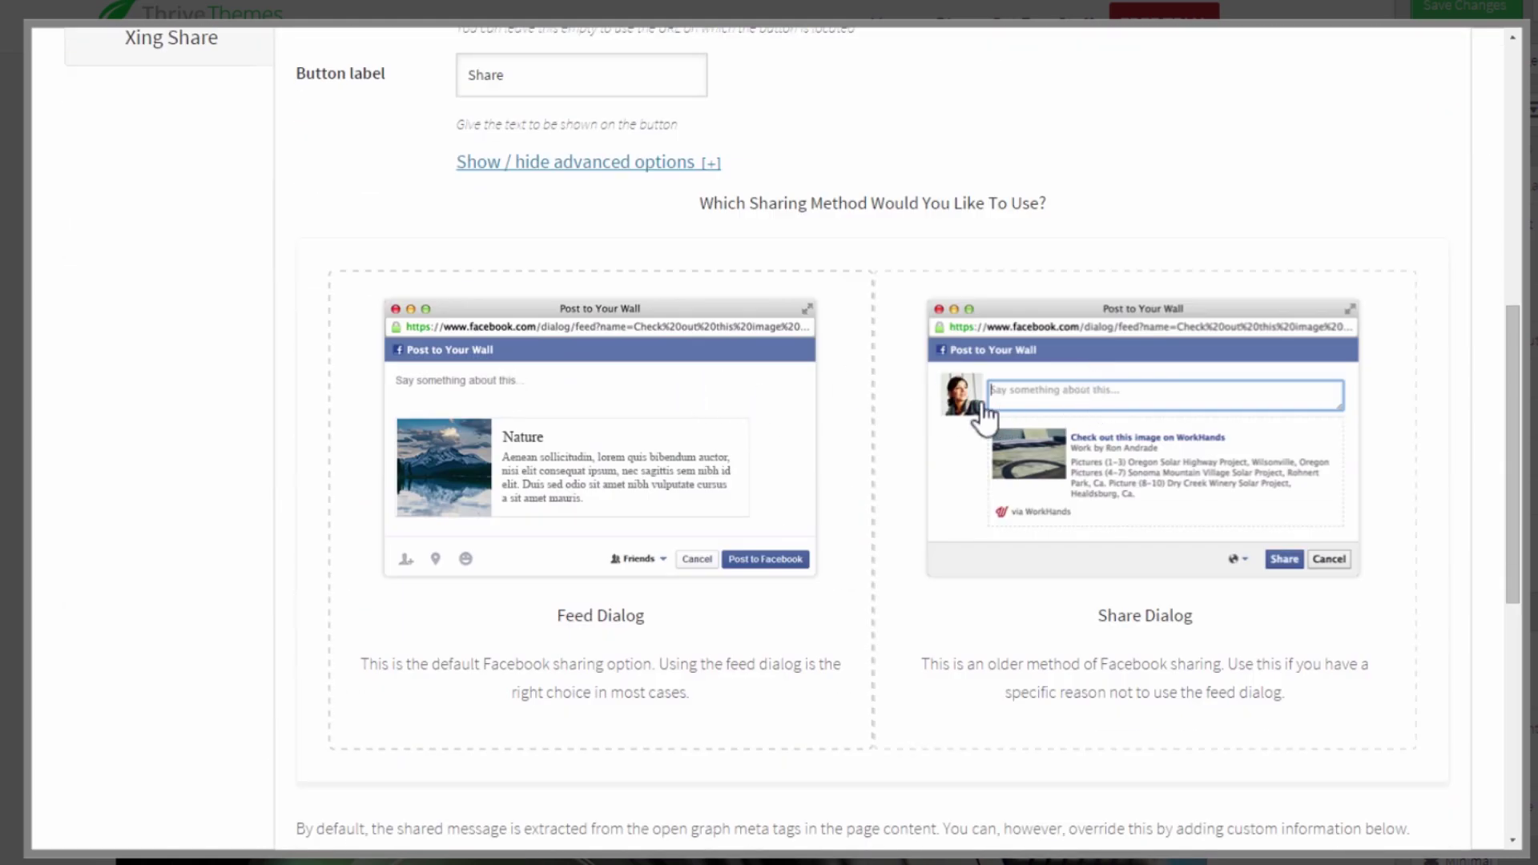
click(1142, 445)
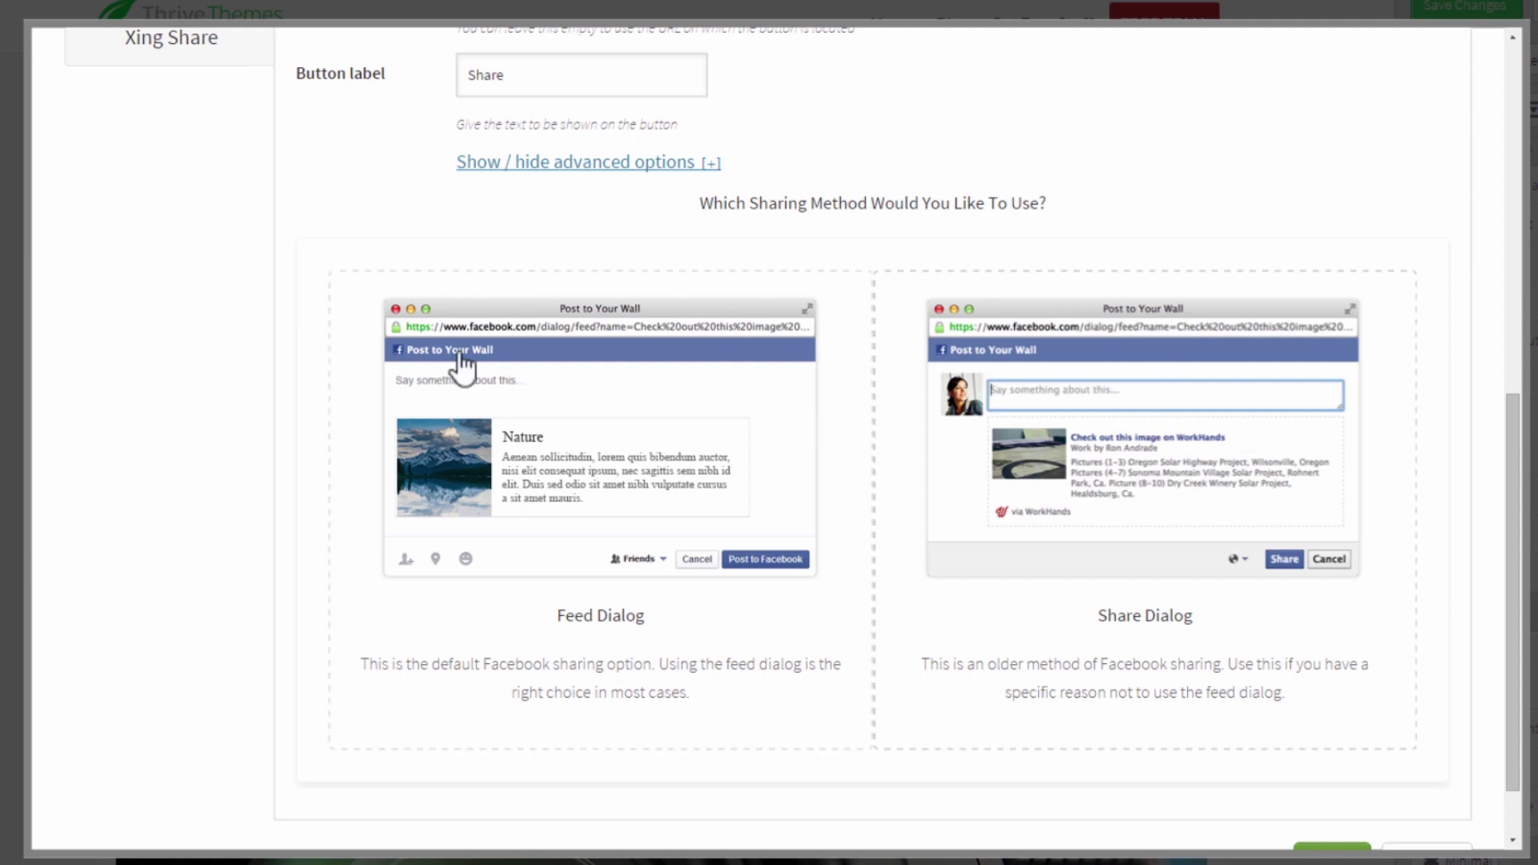
click(593, 622)
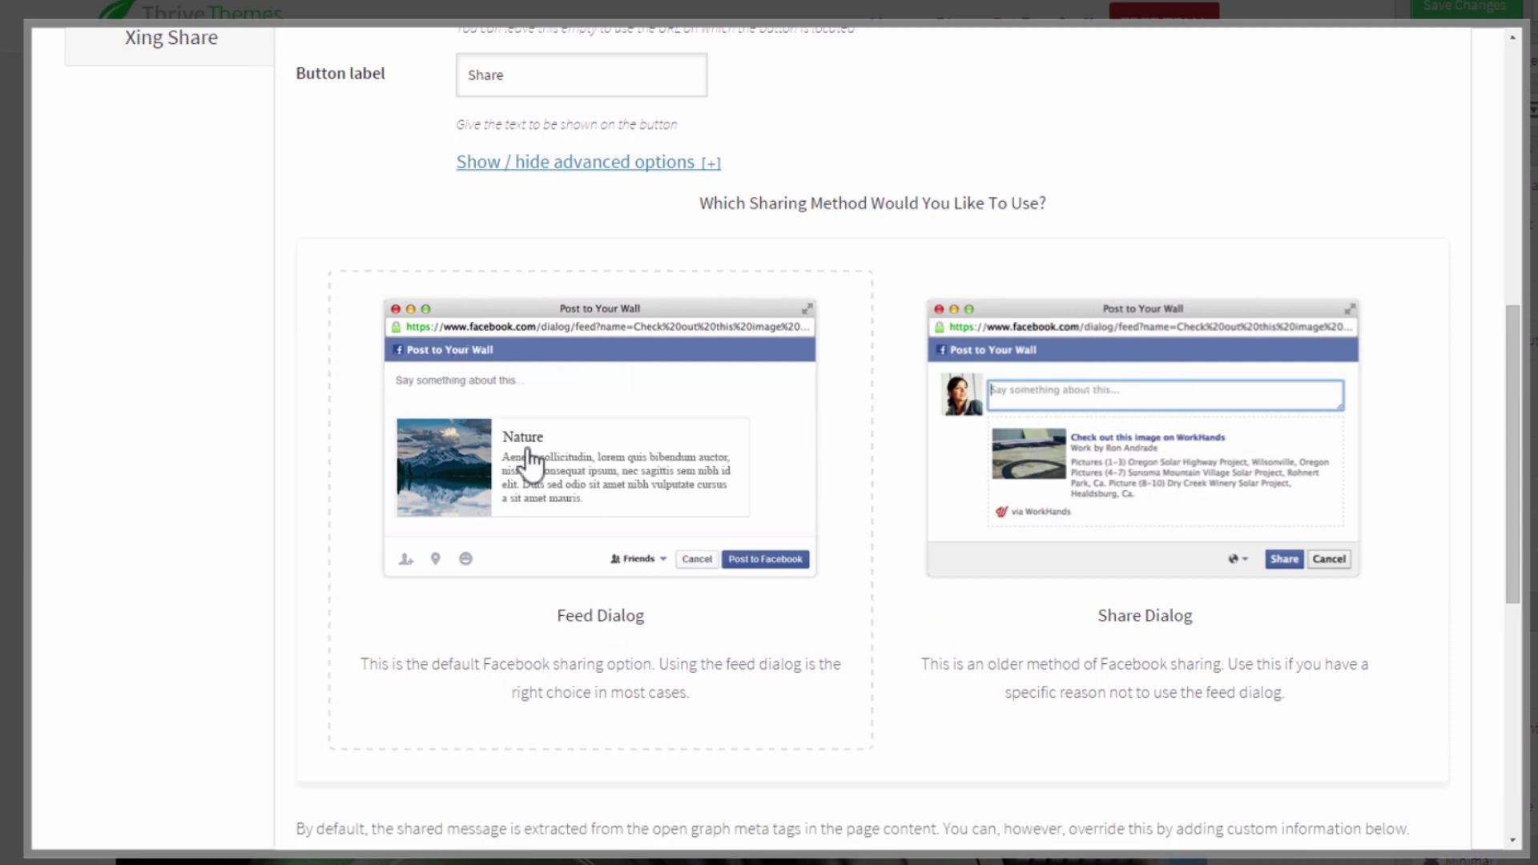
Check the Link name, Caption and Description fields, then bring up the Twitter Tweet settings
scroll(545, 416, down, 8)
click(491, 328)
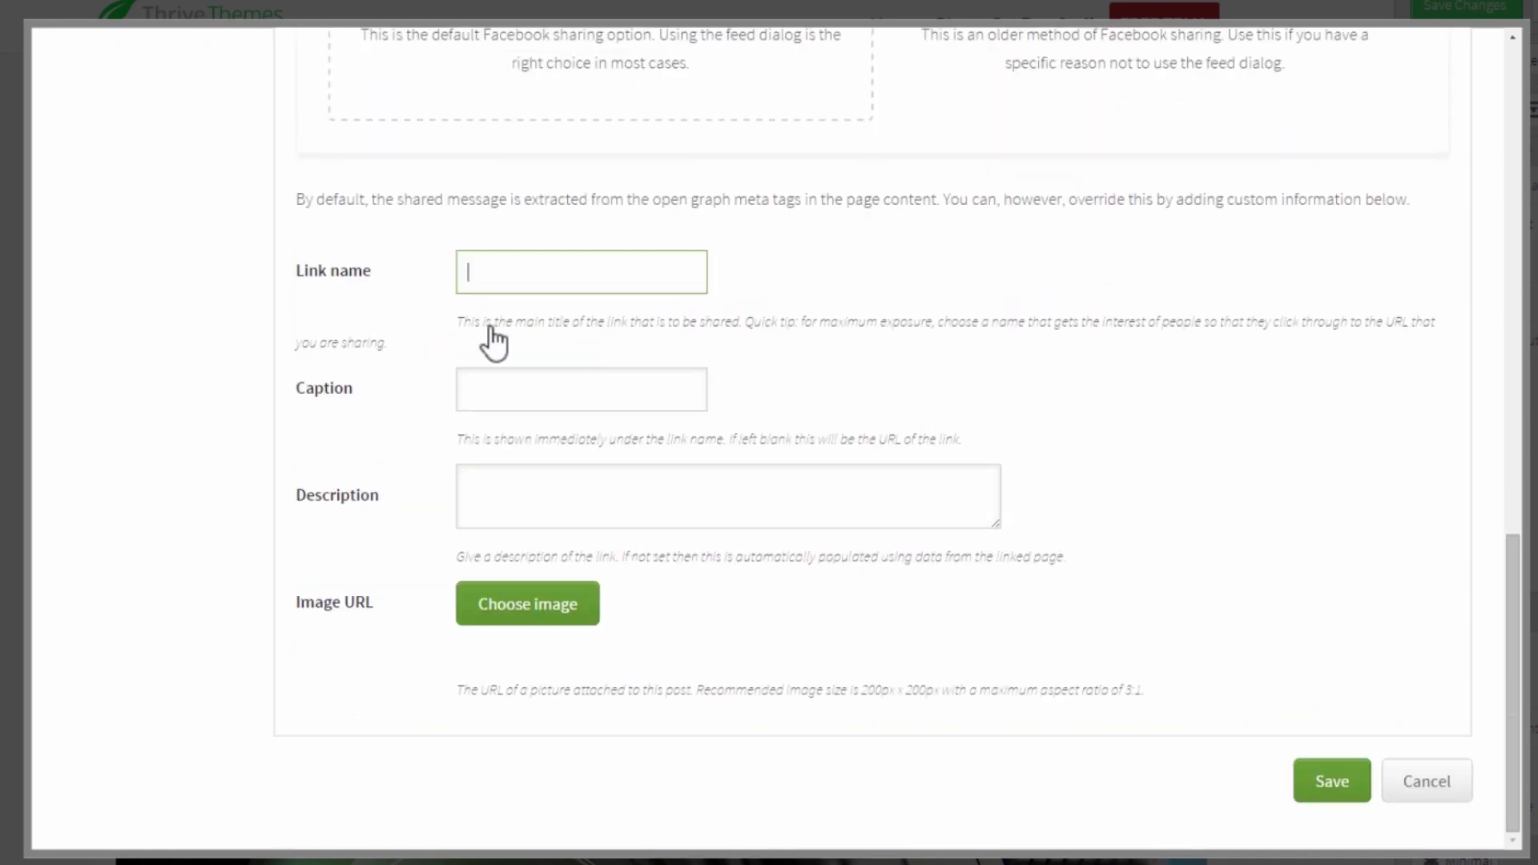
scroll(465, 441, up, 2)
scroll(561, 544, down, 1)
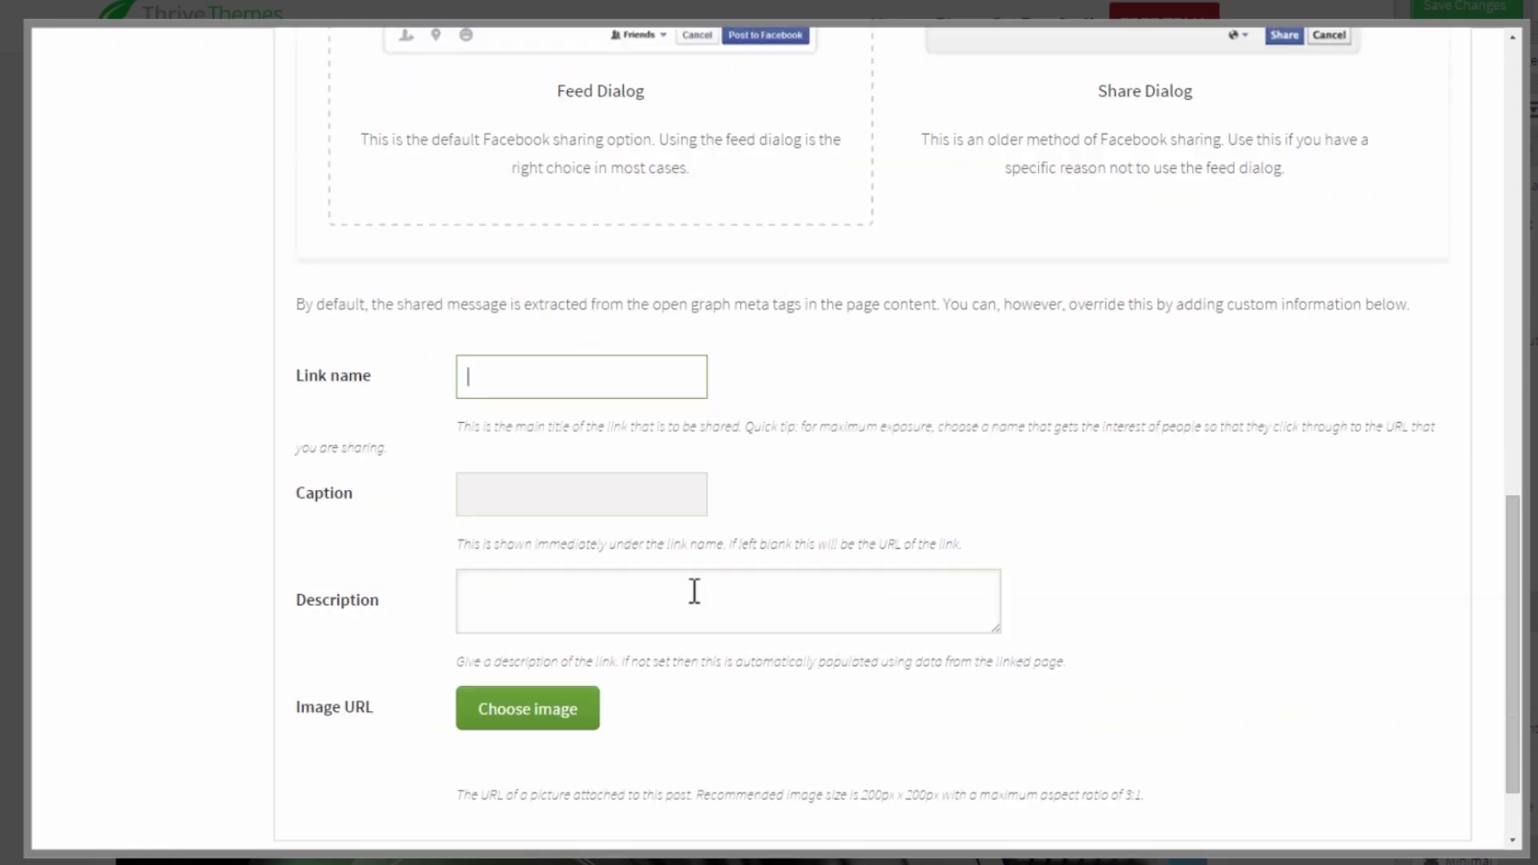
click(545, 484)
scroll(619, 515, down, 1)
click(511, 505)
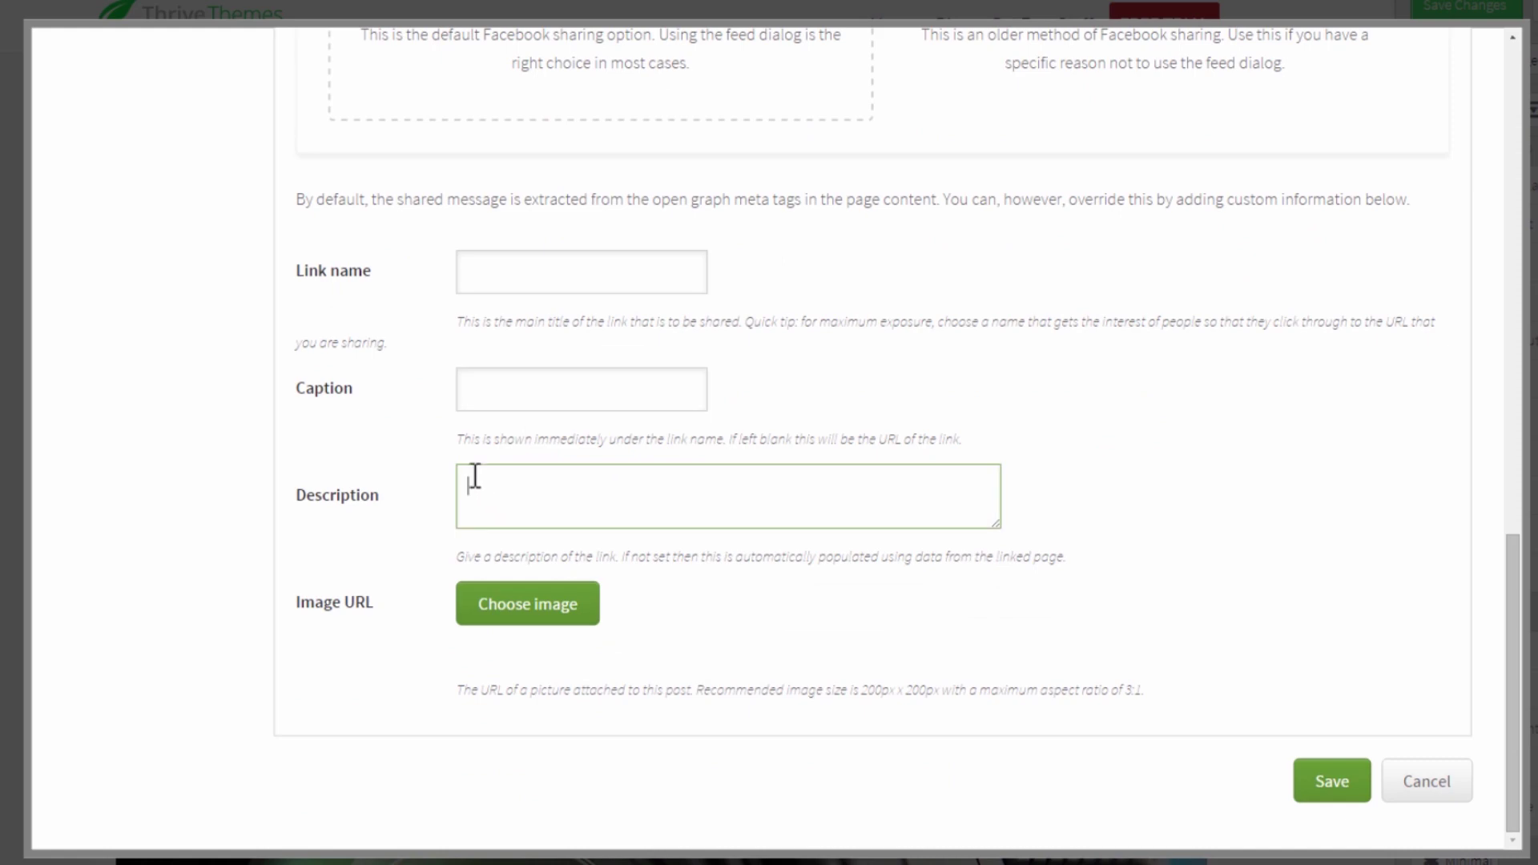
scroll(762, 629, up, 4)
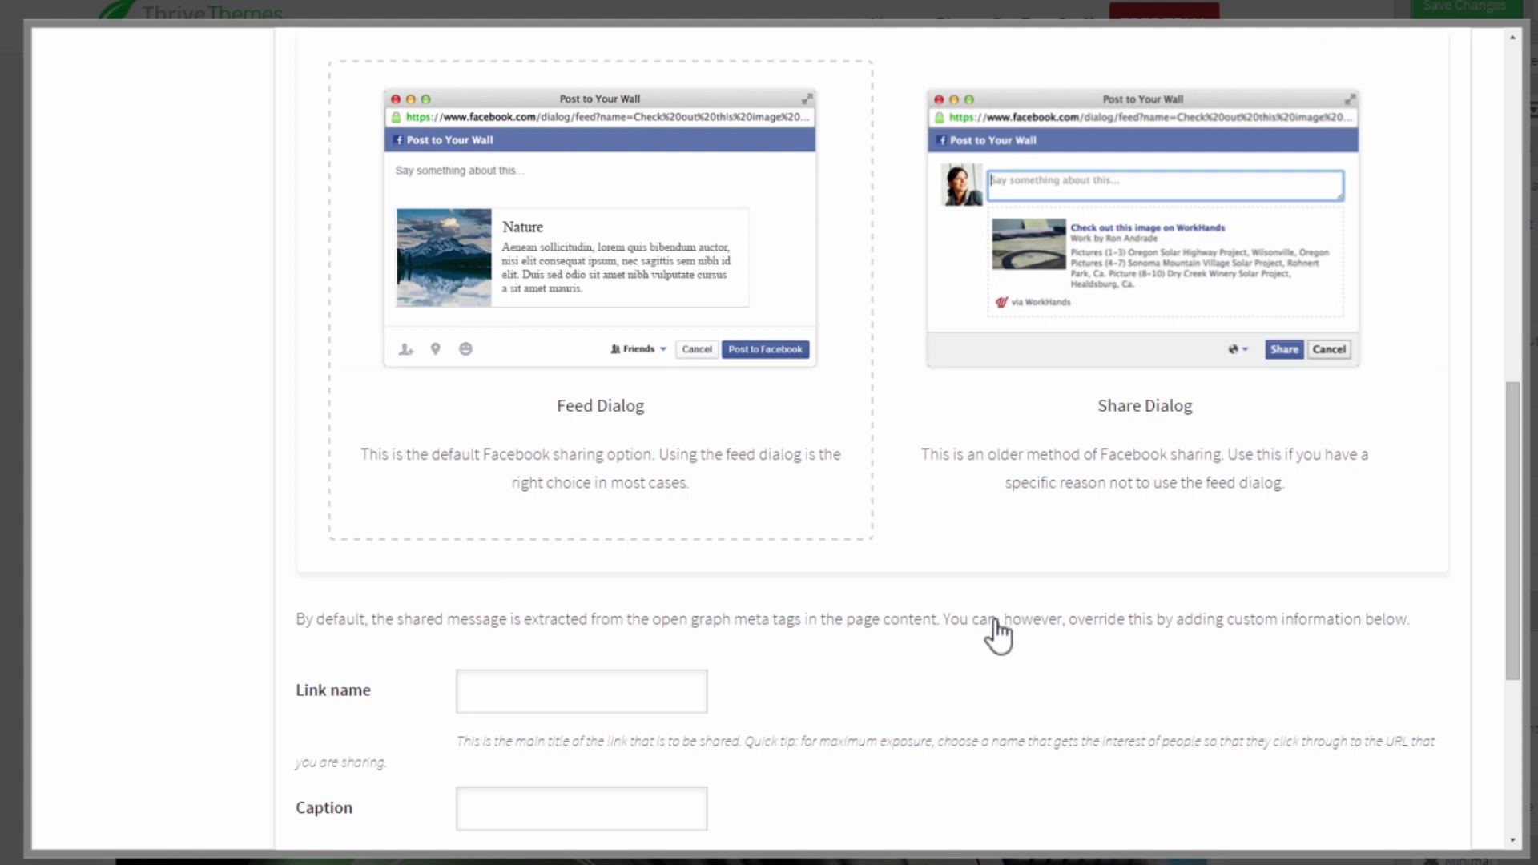
scroll(995, 635, up, 8)
click(186, 317)
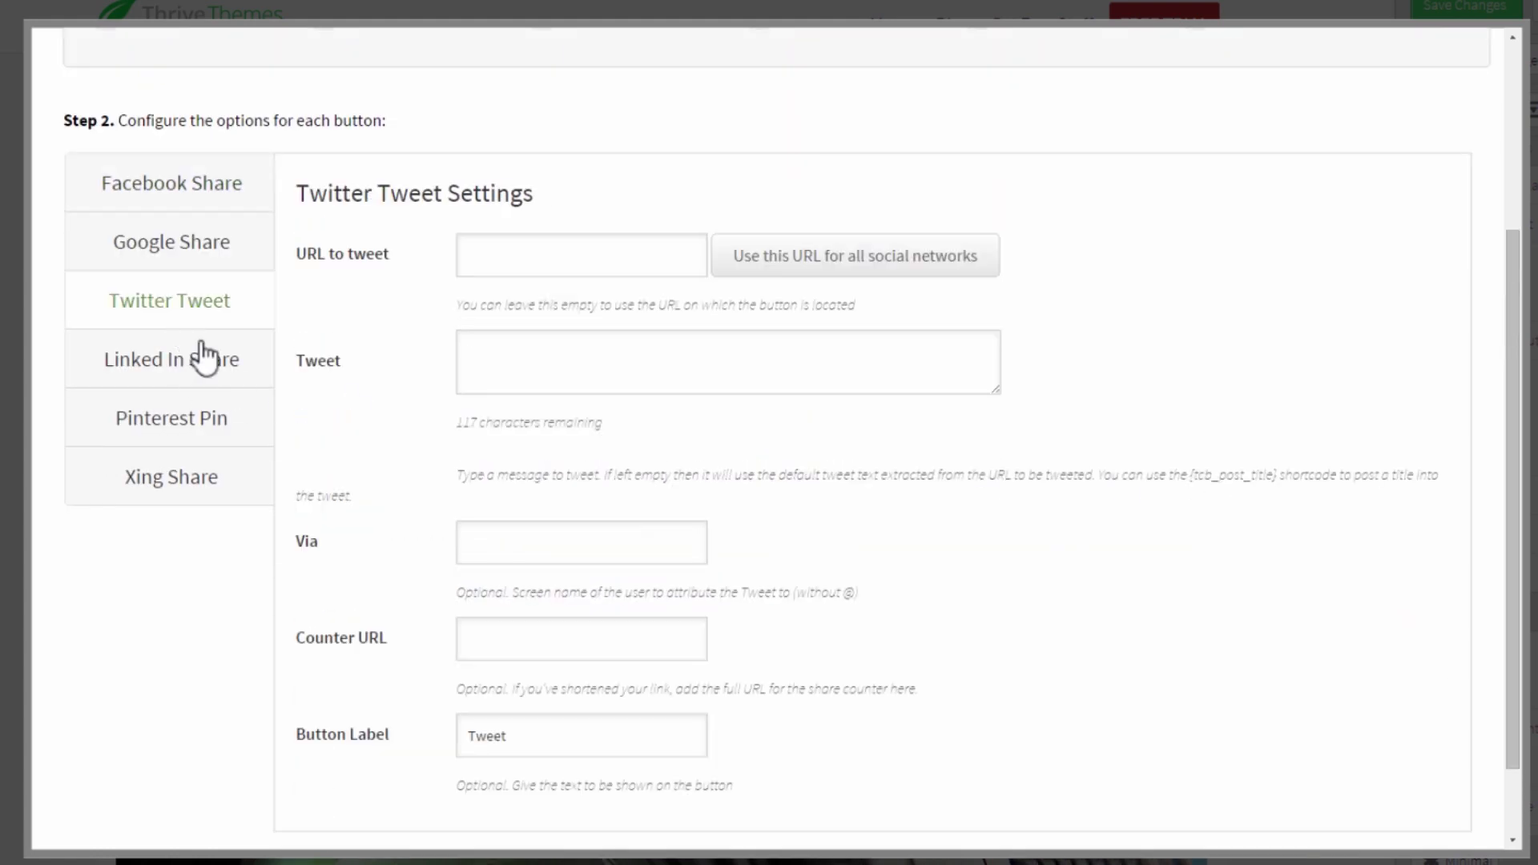
click(489, 257)
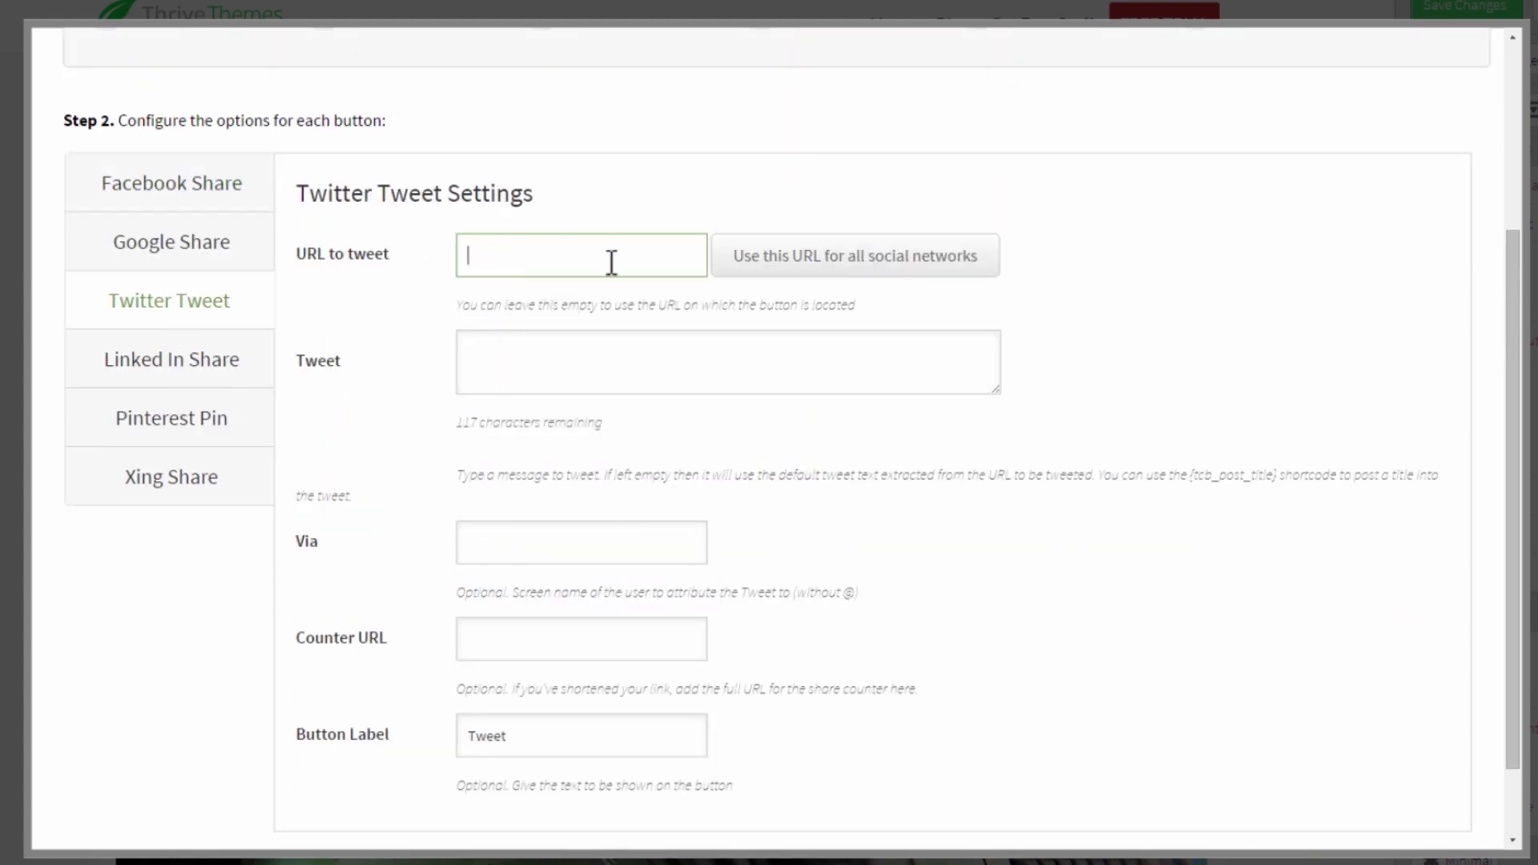
click(501, 352)
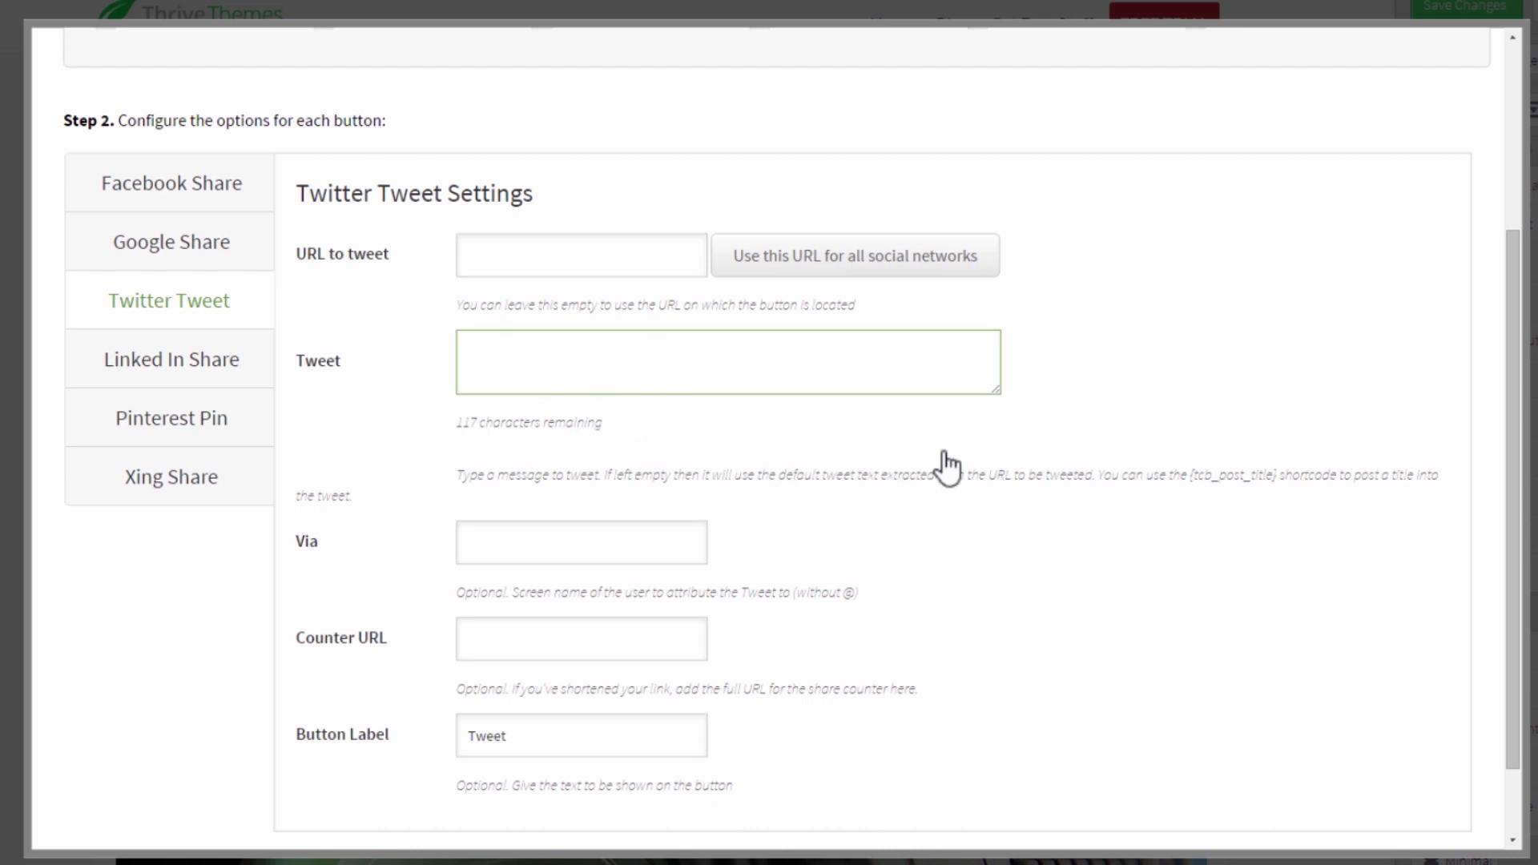
text(Example text)
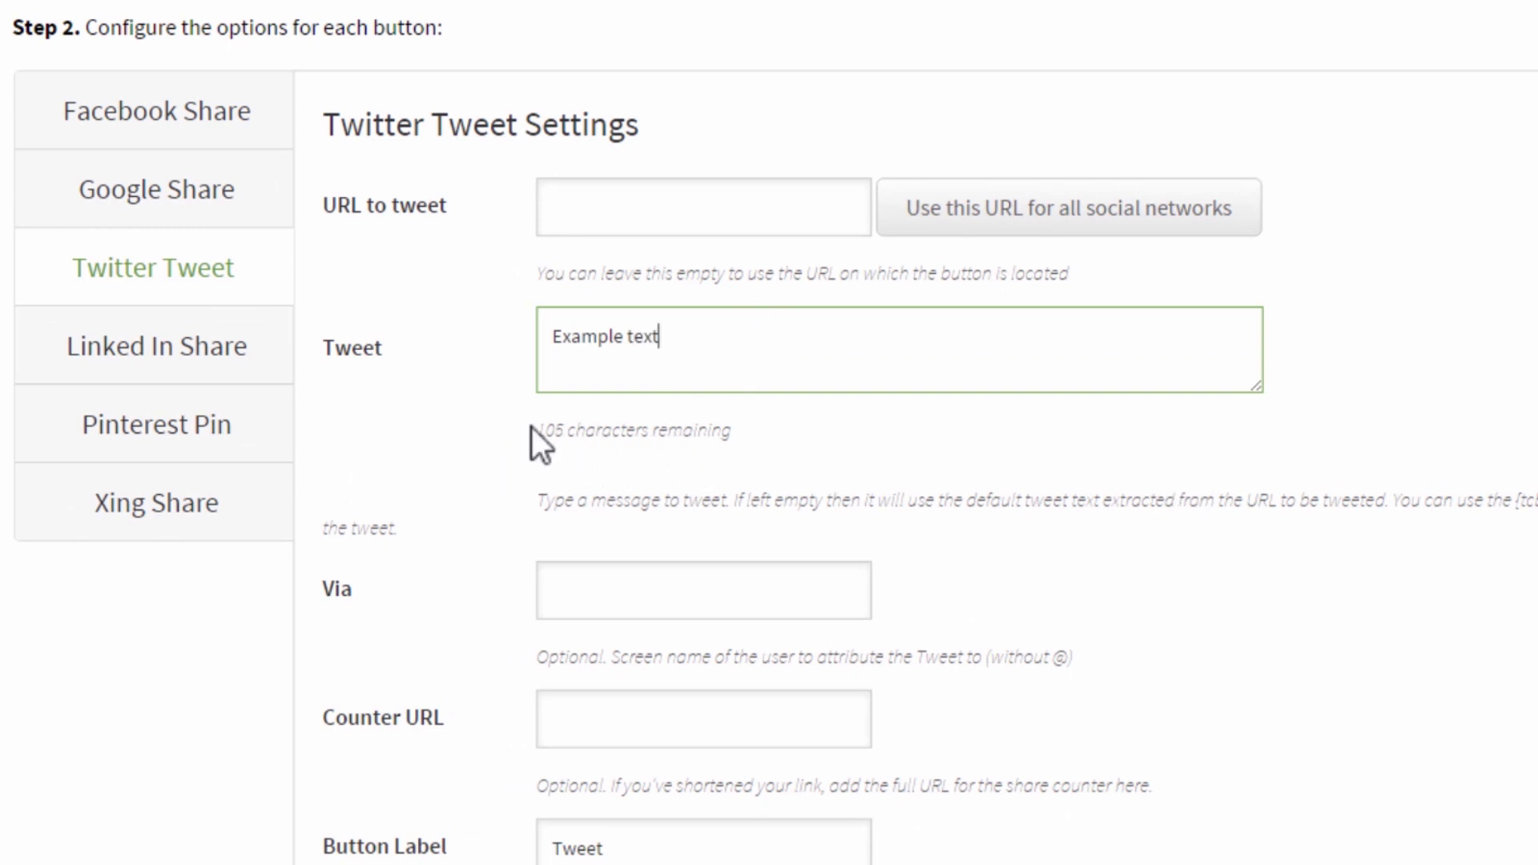
click(652, 202)
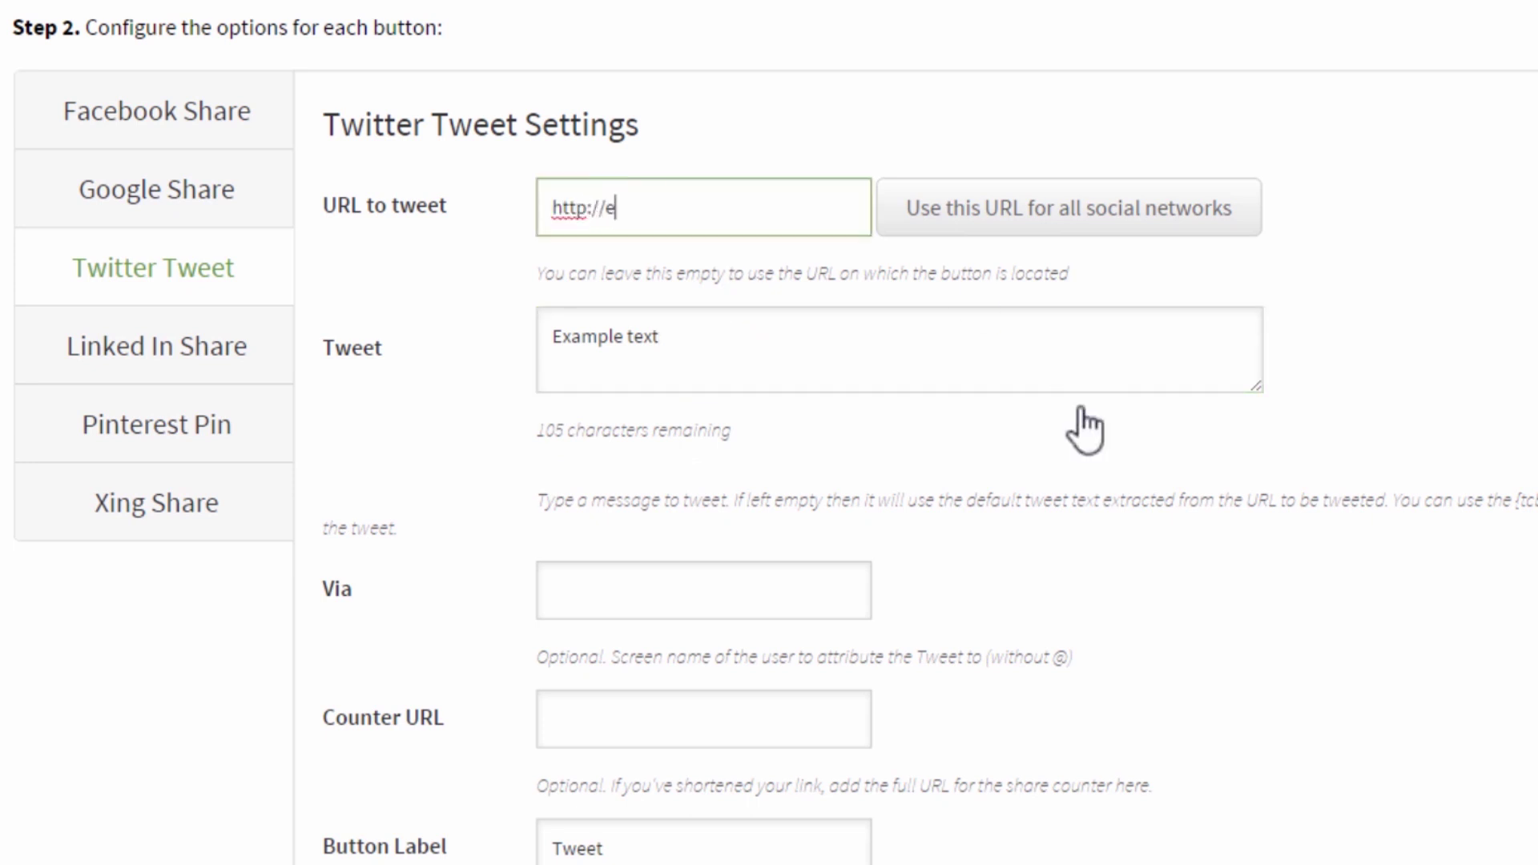
click(652, 576)
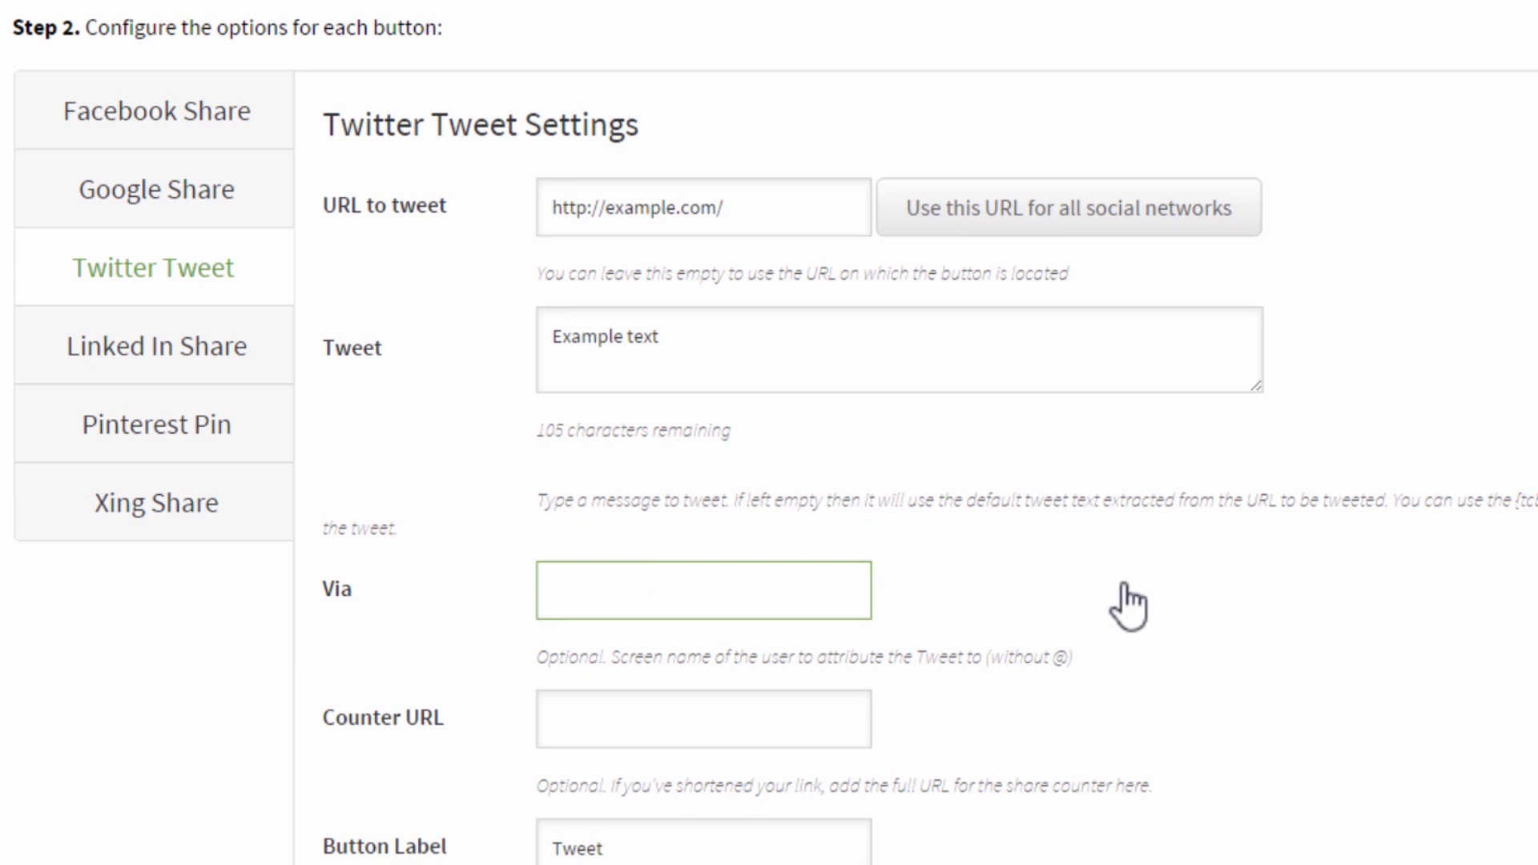
text(ThriveThemes)
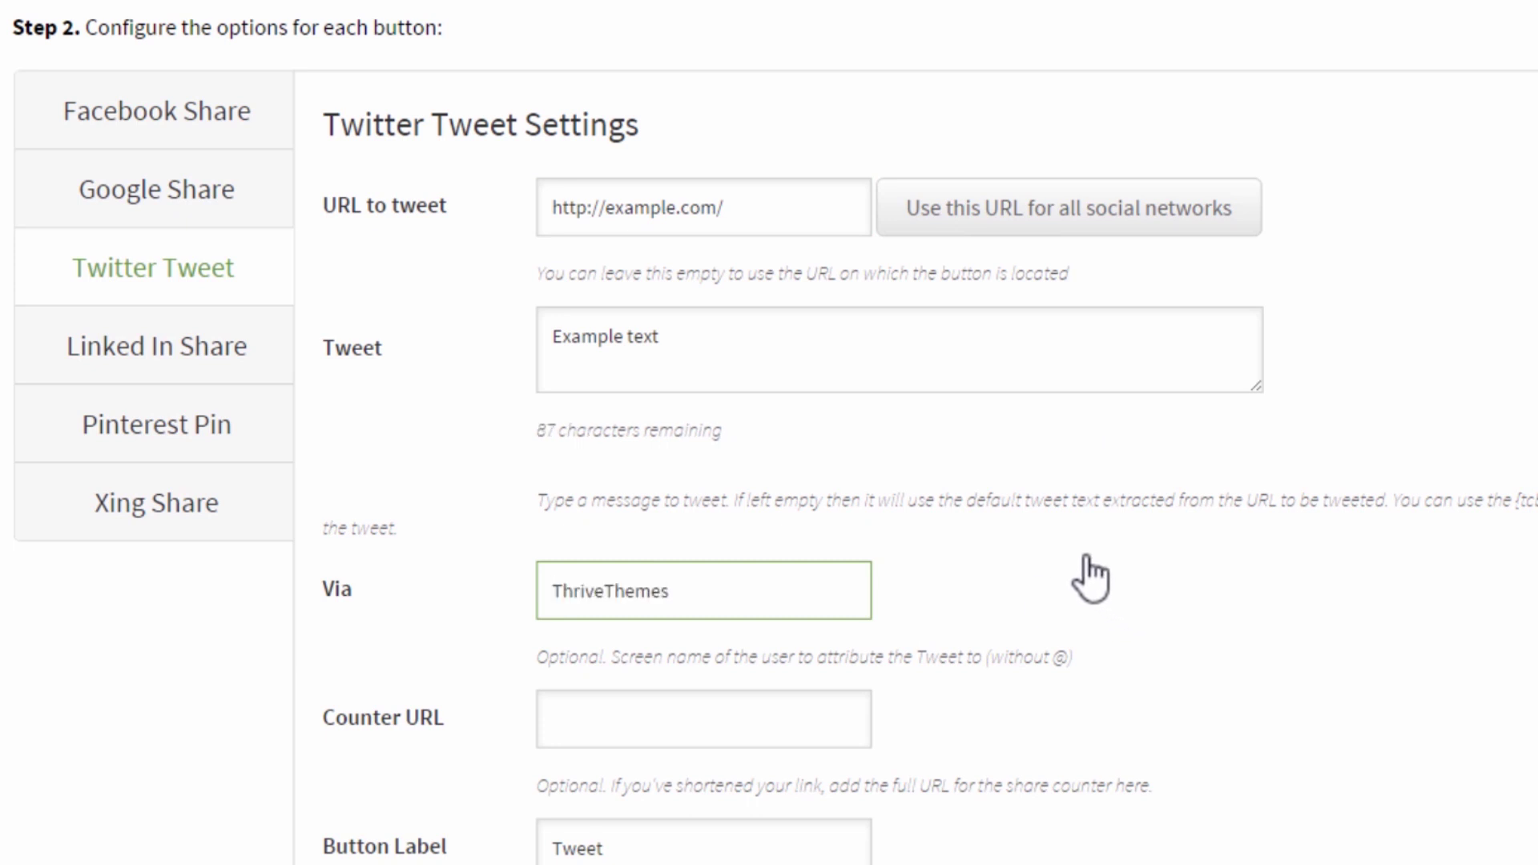
scroll(1091, 577, down, 2)
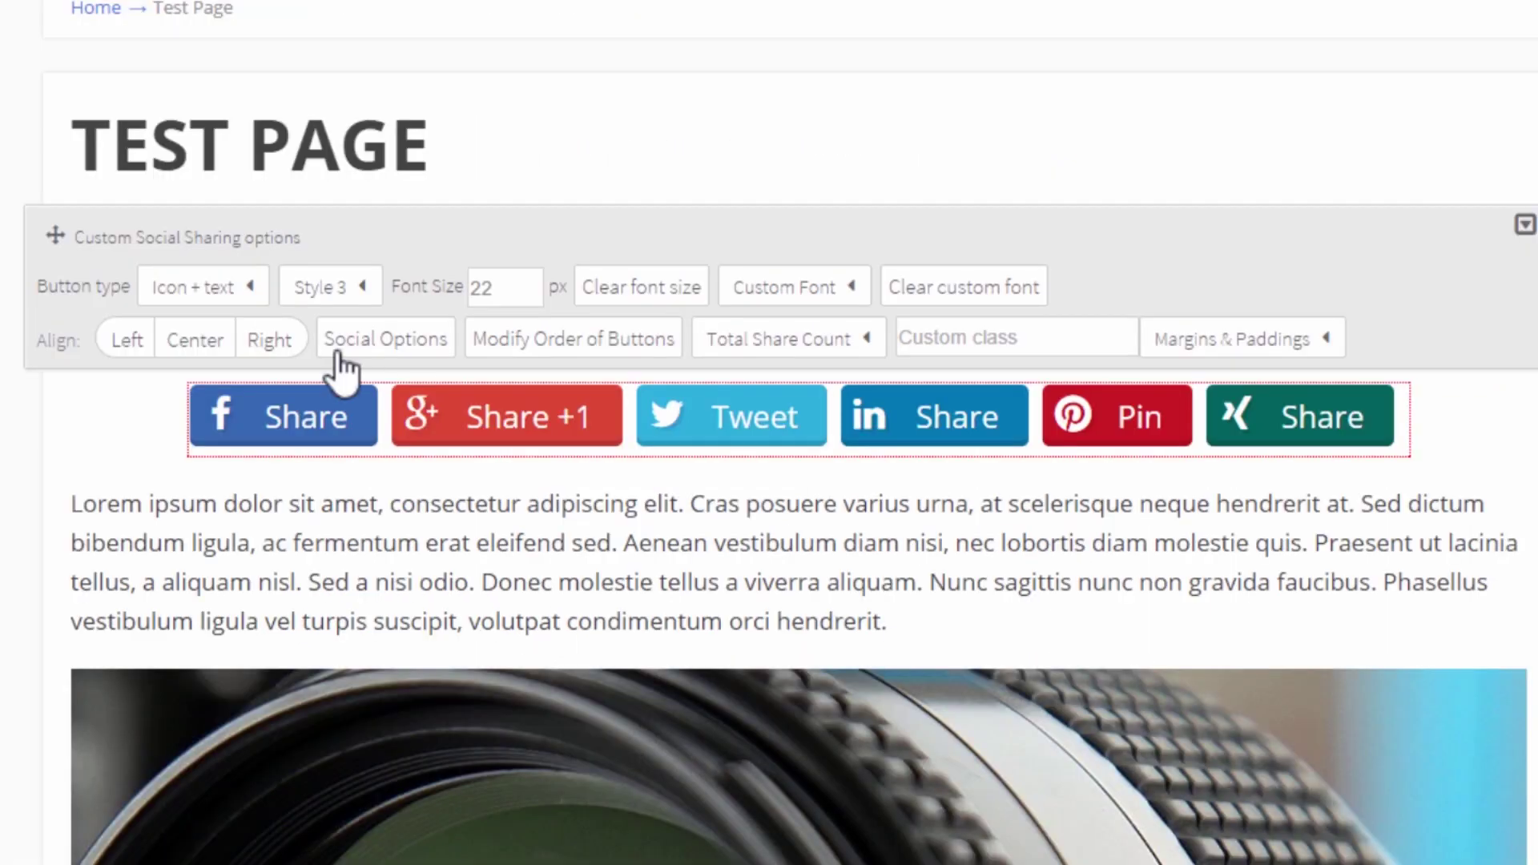
click(1504, 560)
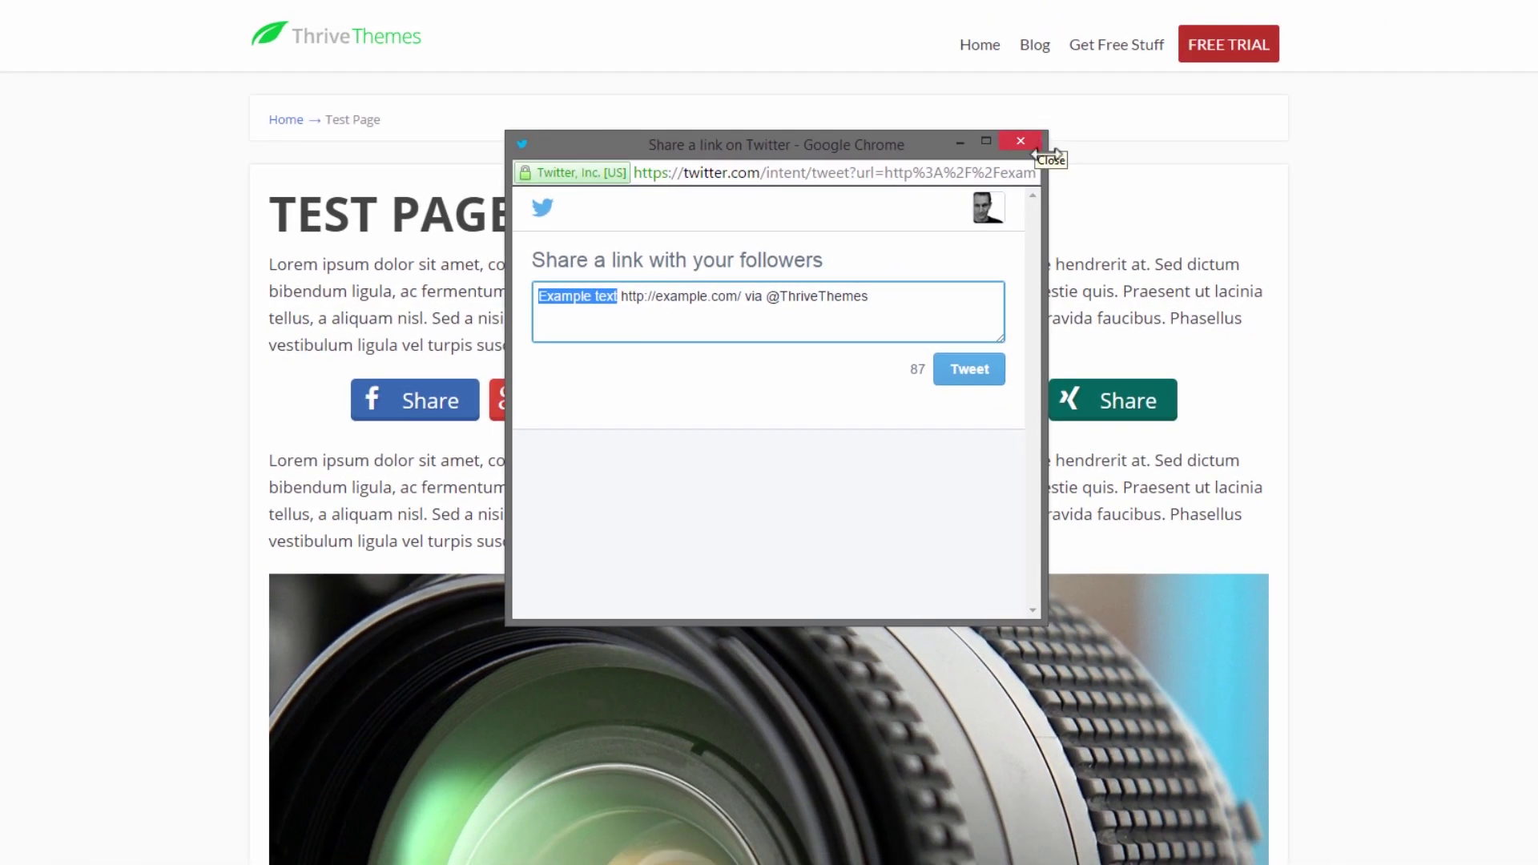
click(1033, 144)
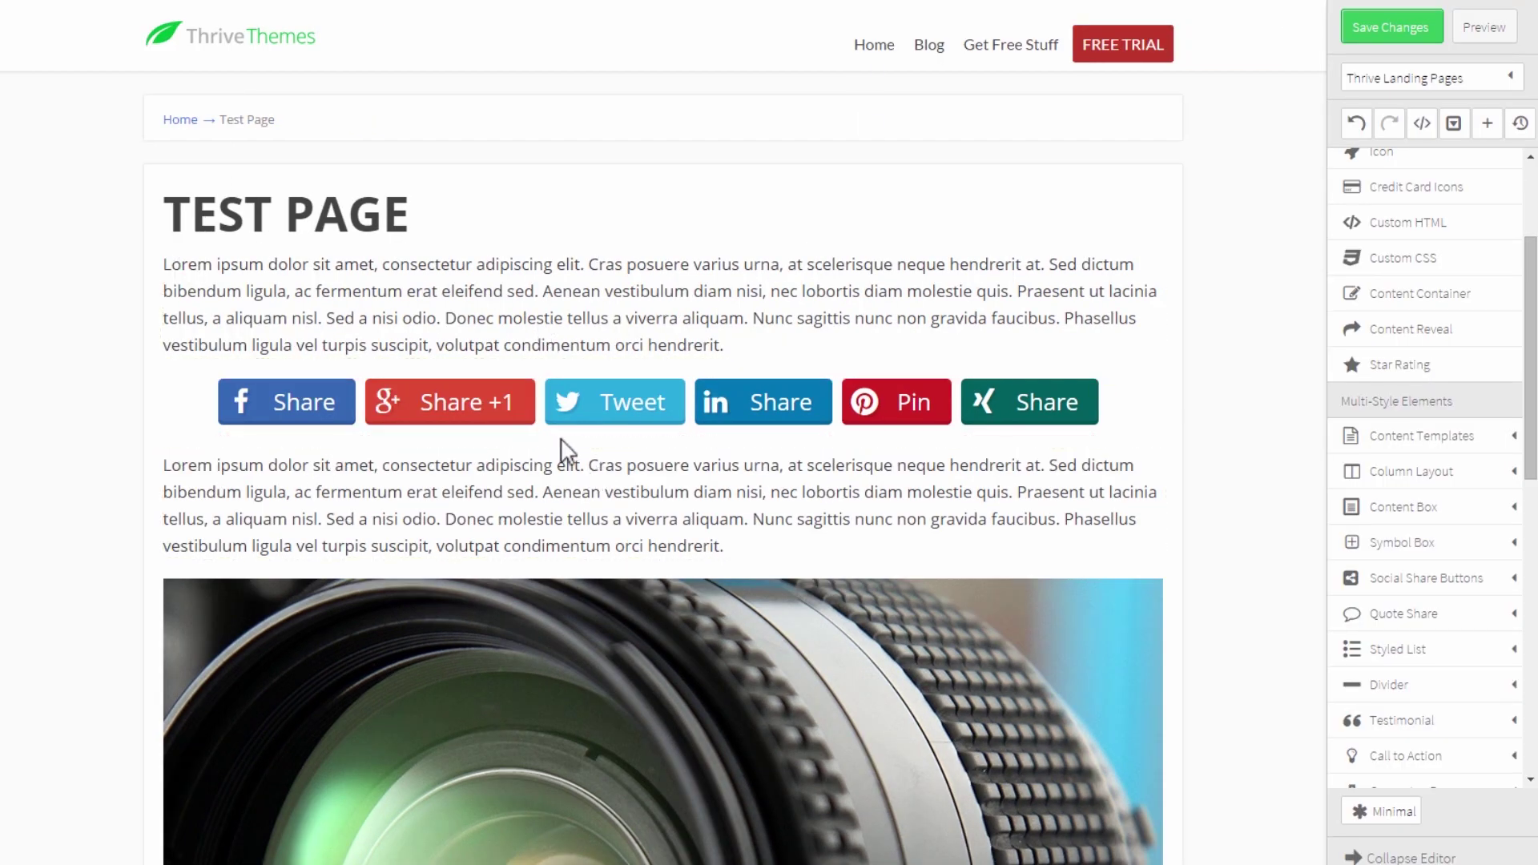
Switch on the total share count for the custom share buttons and inspect its minimum-shares value
click(541, 439)
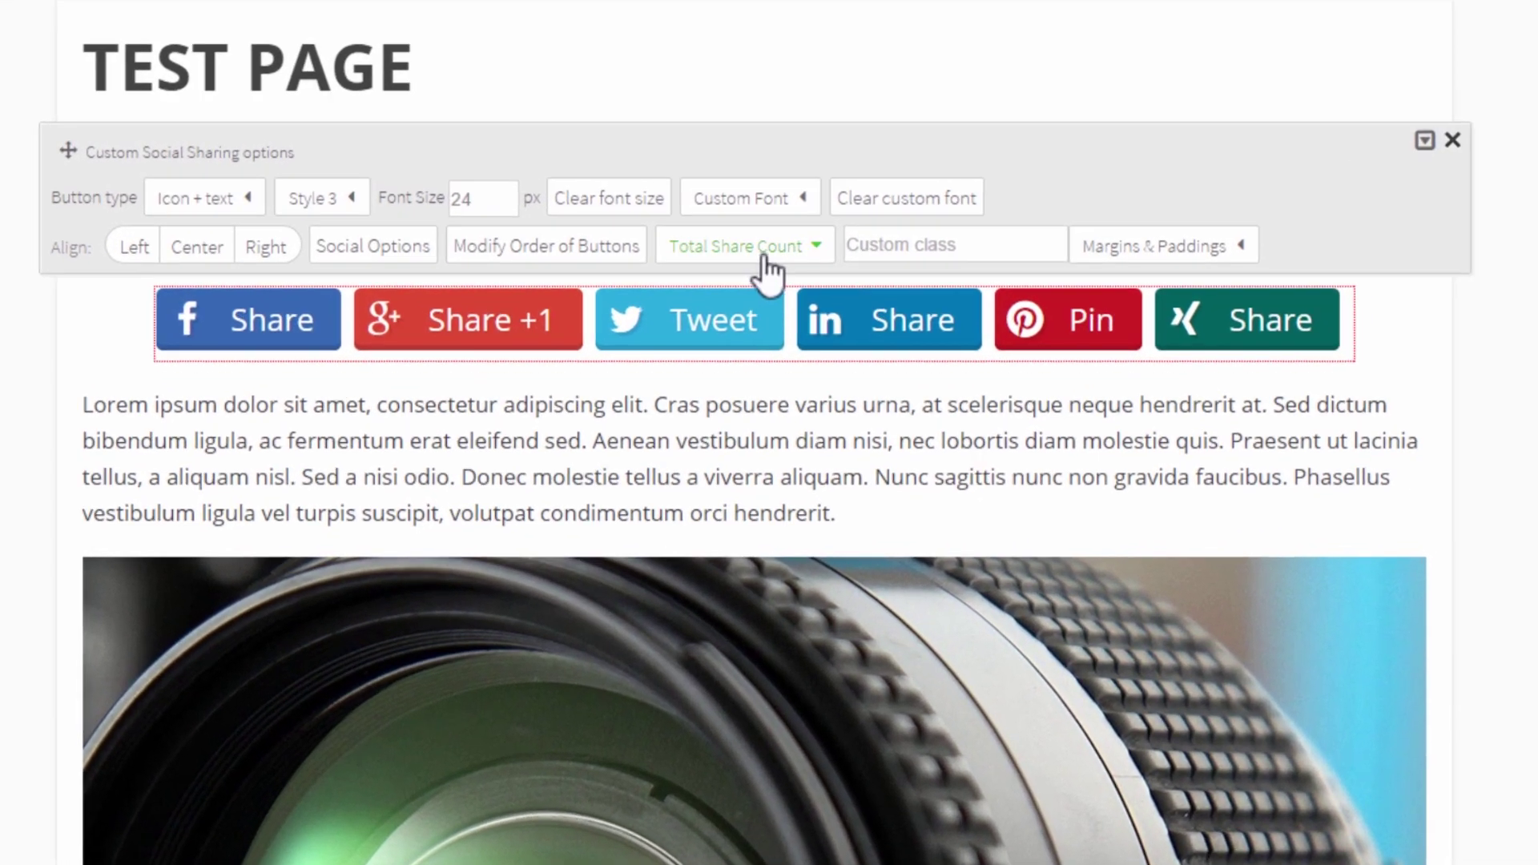
click(674, 347)
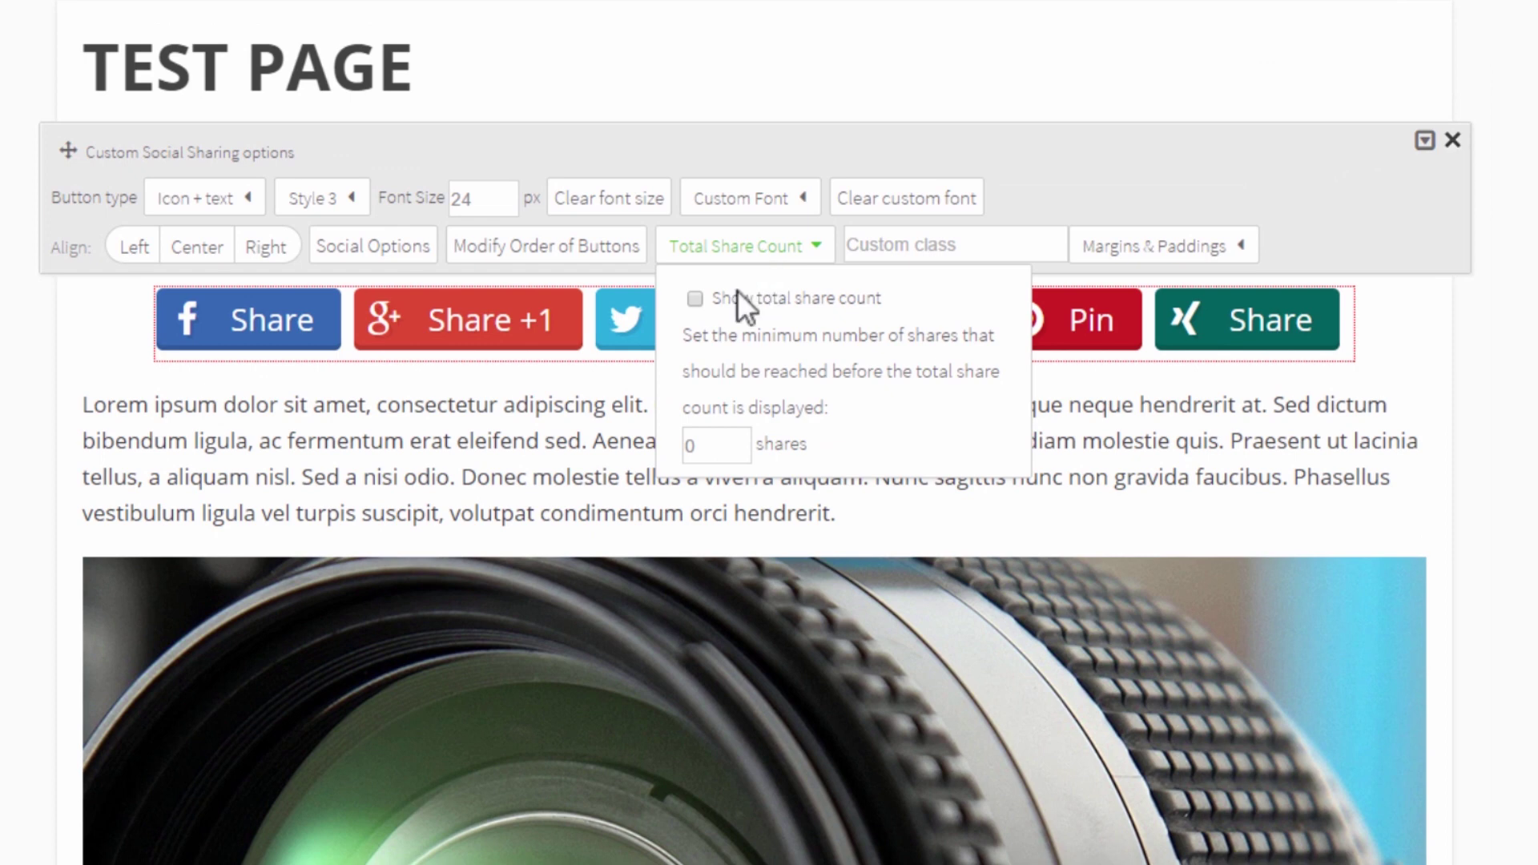
click(694, 298)
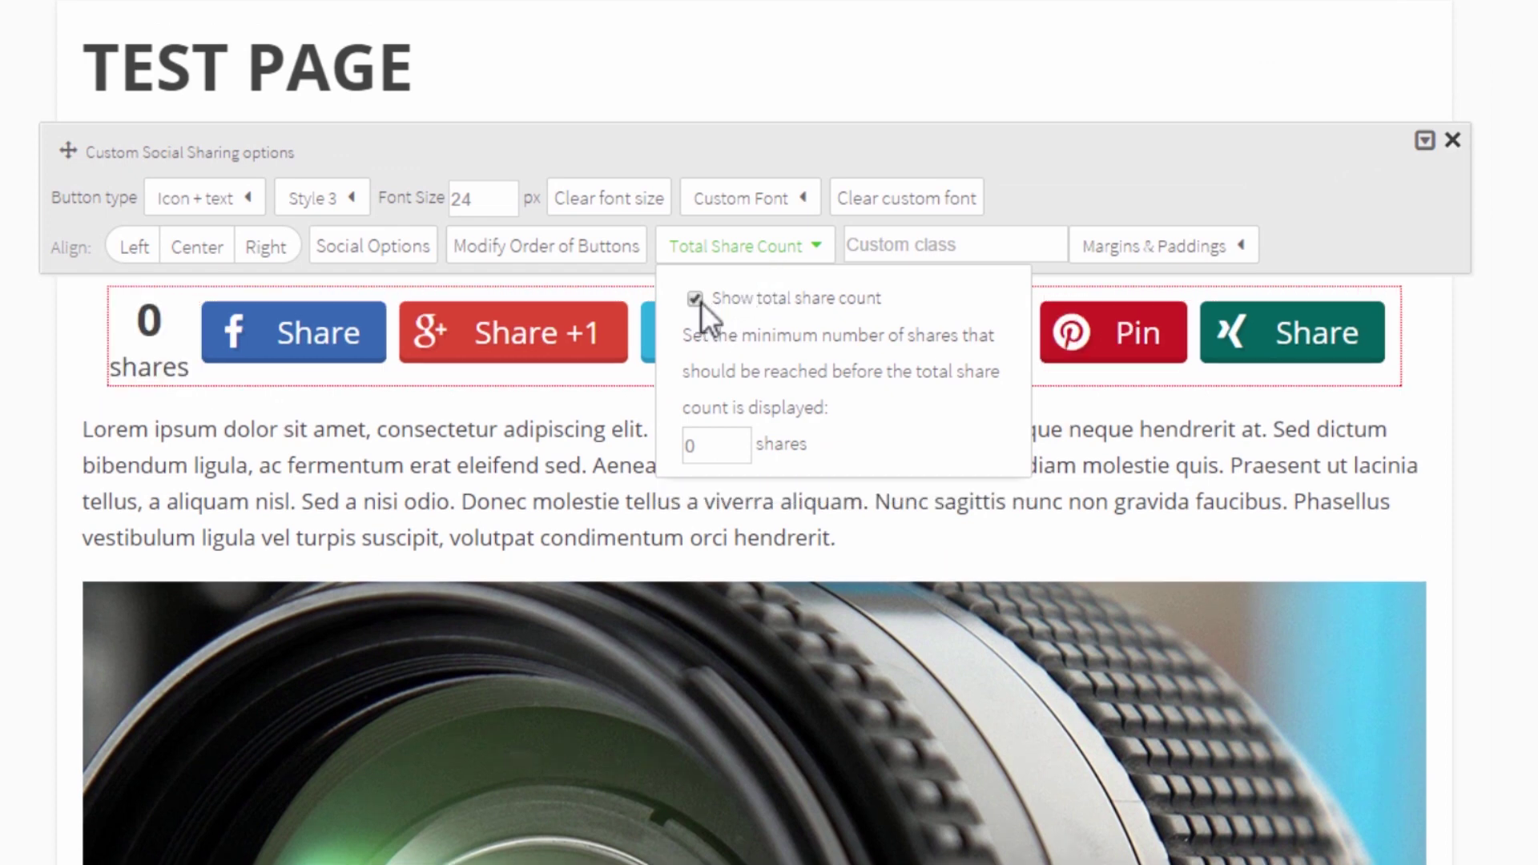
click(280, 440)
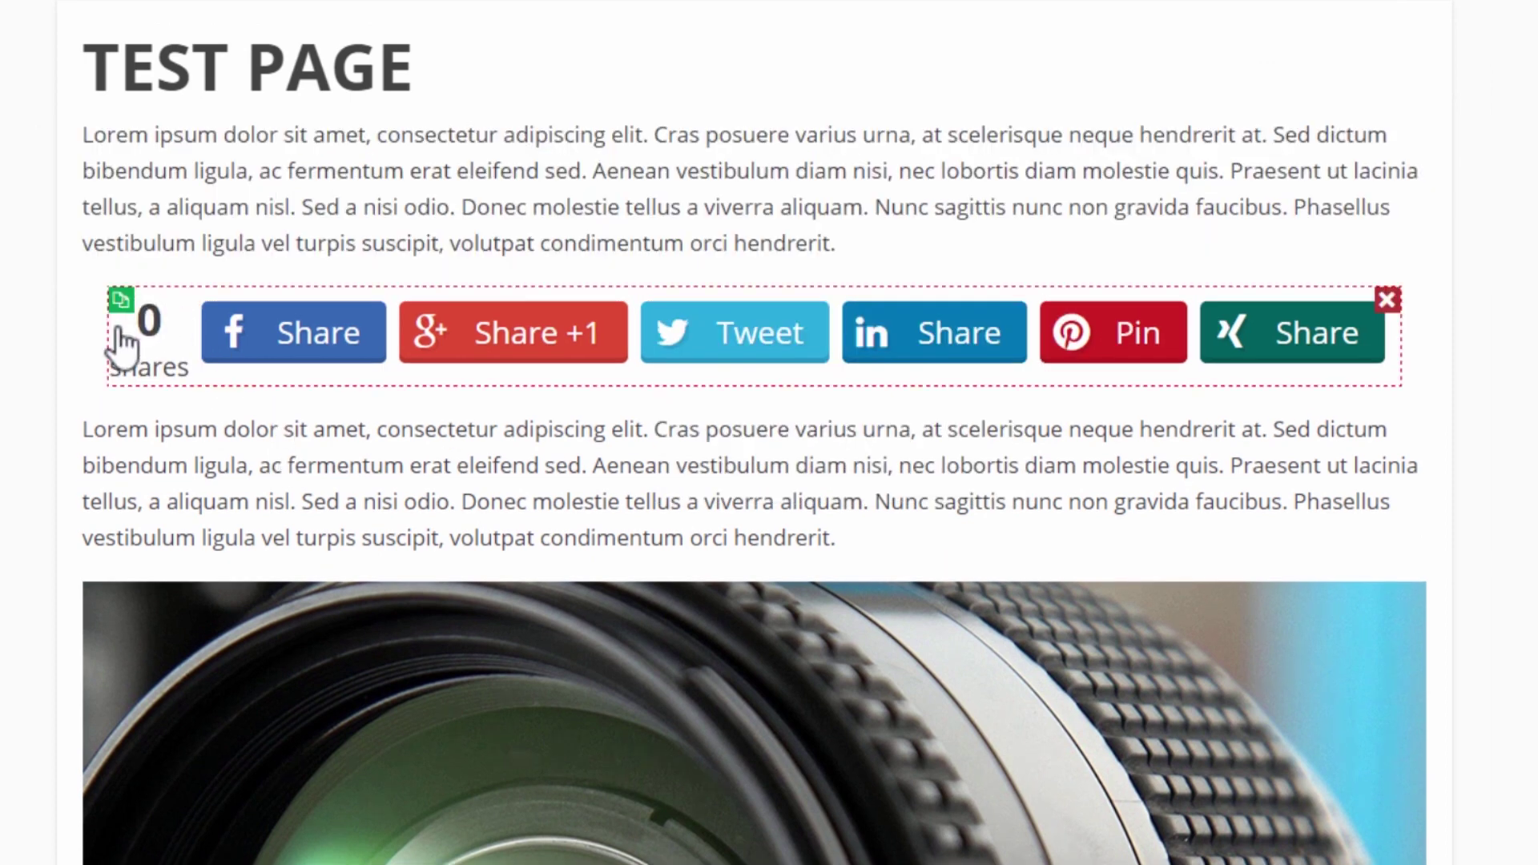
click(680, 375)
click(757, 250)
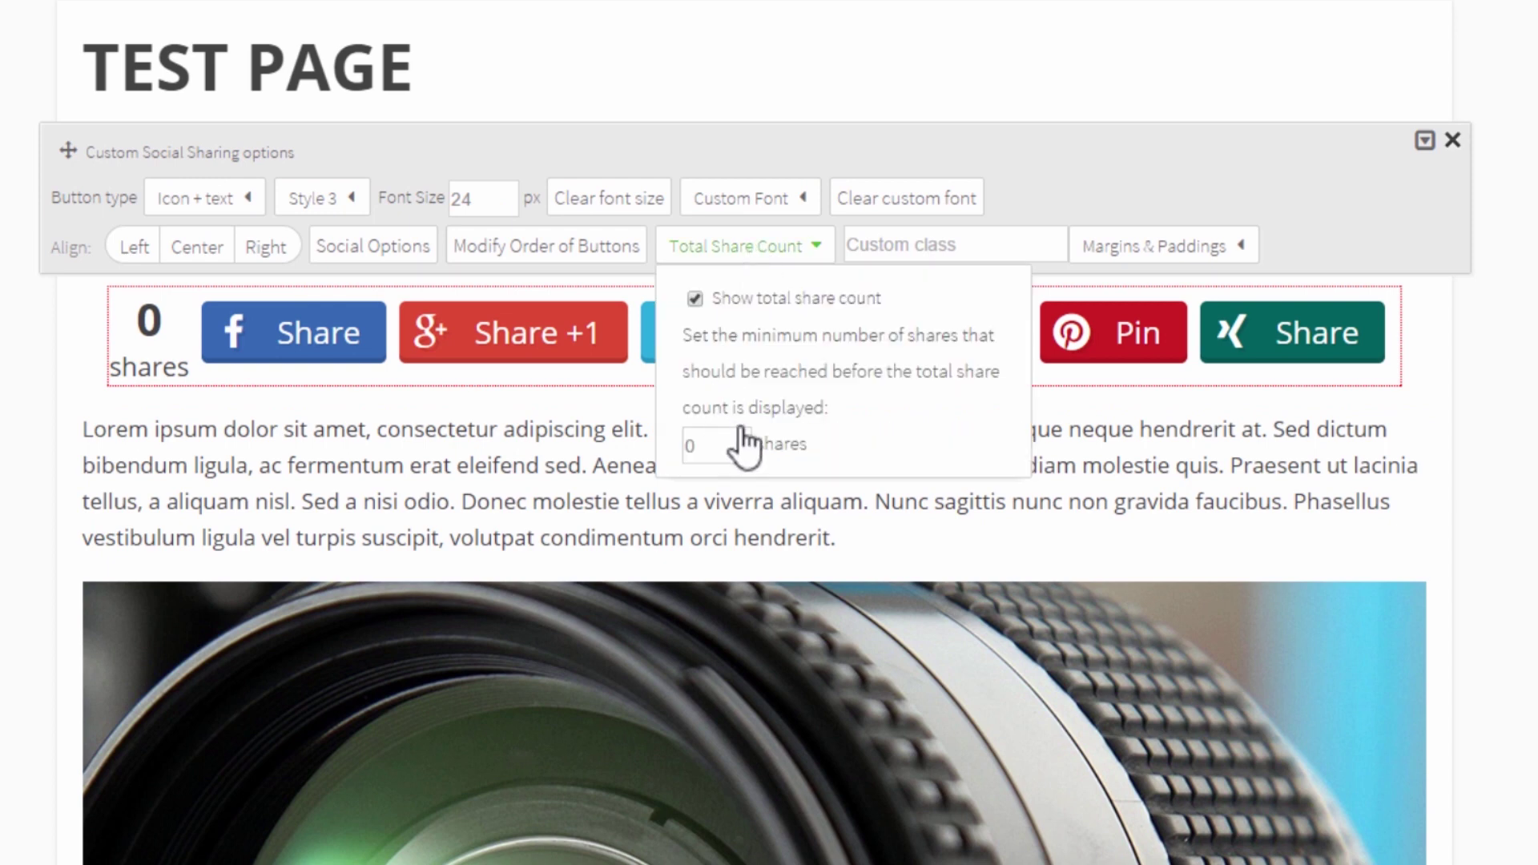
double_click(700, 443)
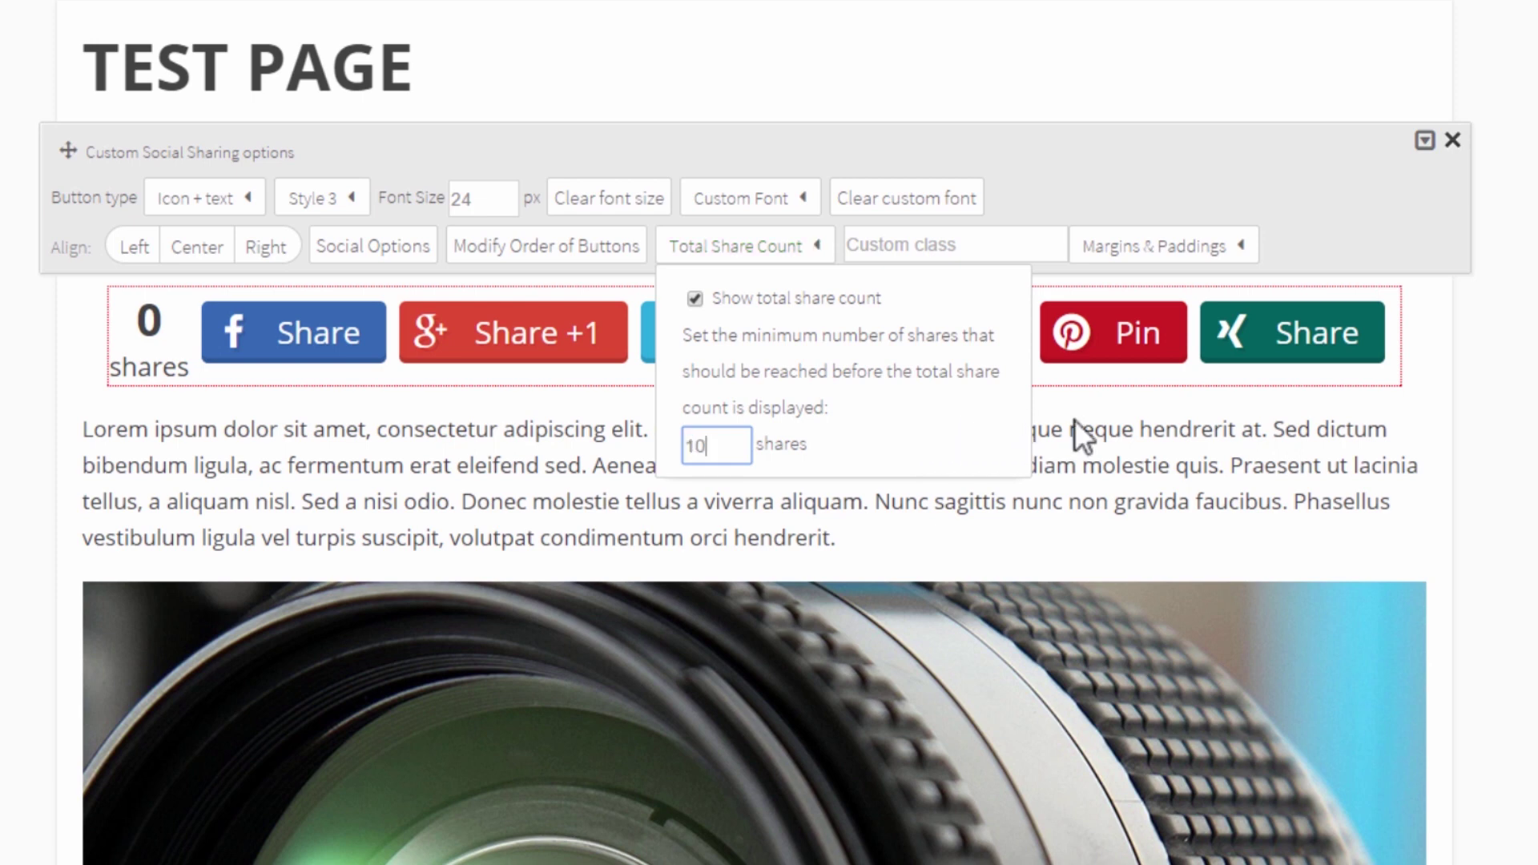
click(1132, 450)
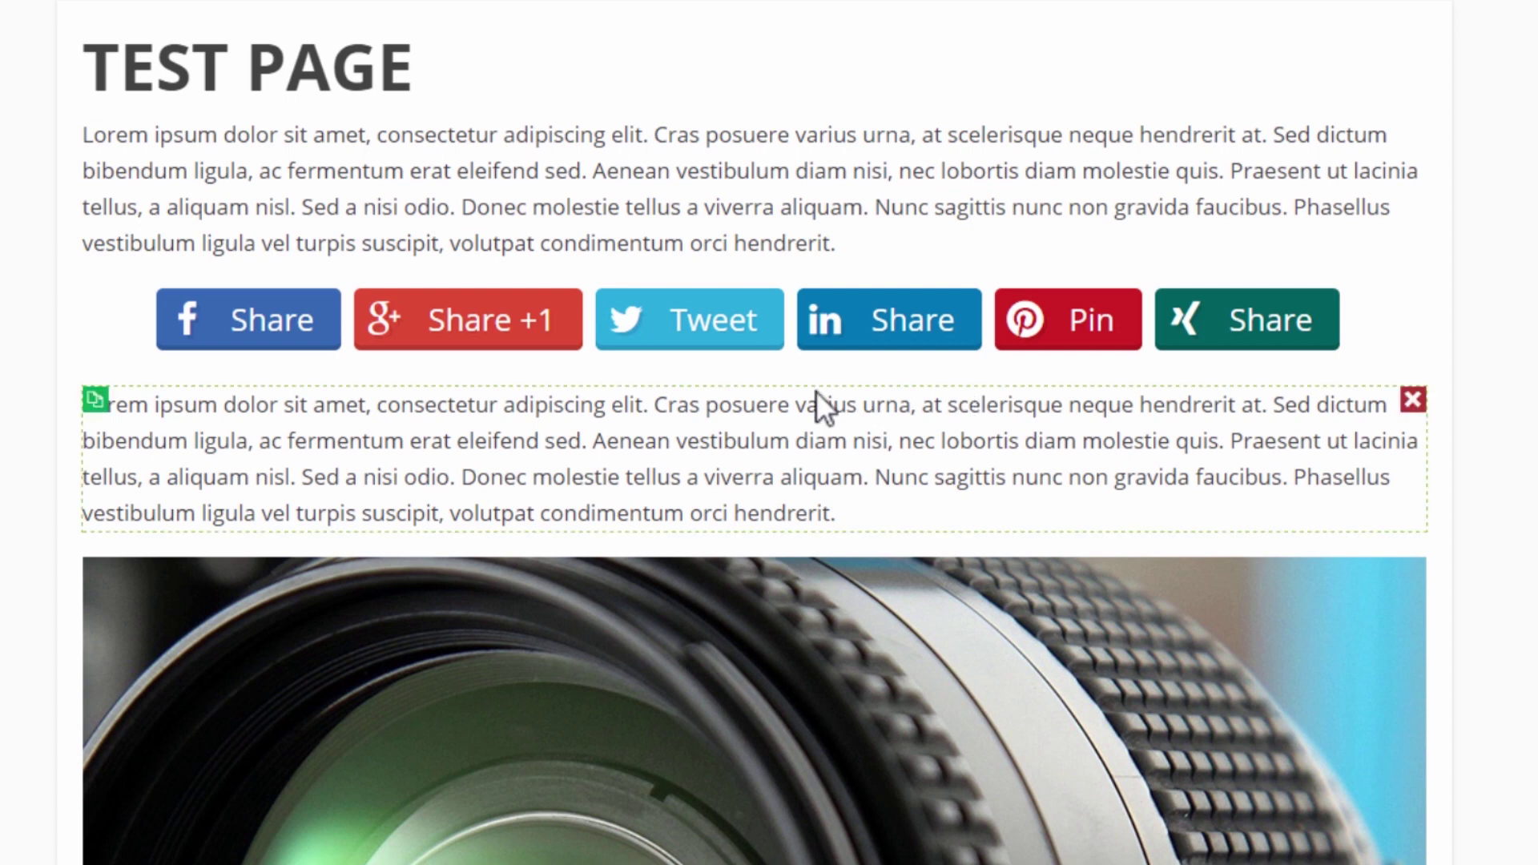
Raise the total share count's minimum shares from 10 to 20
click(792, 349)
click(733, 256)
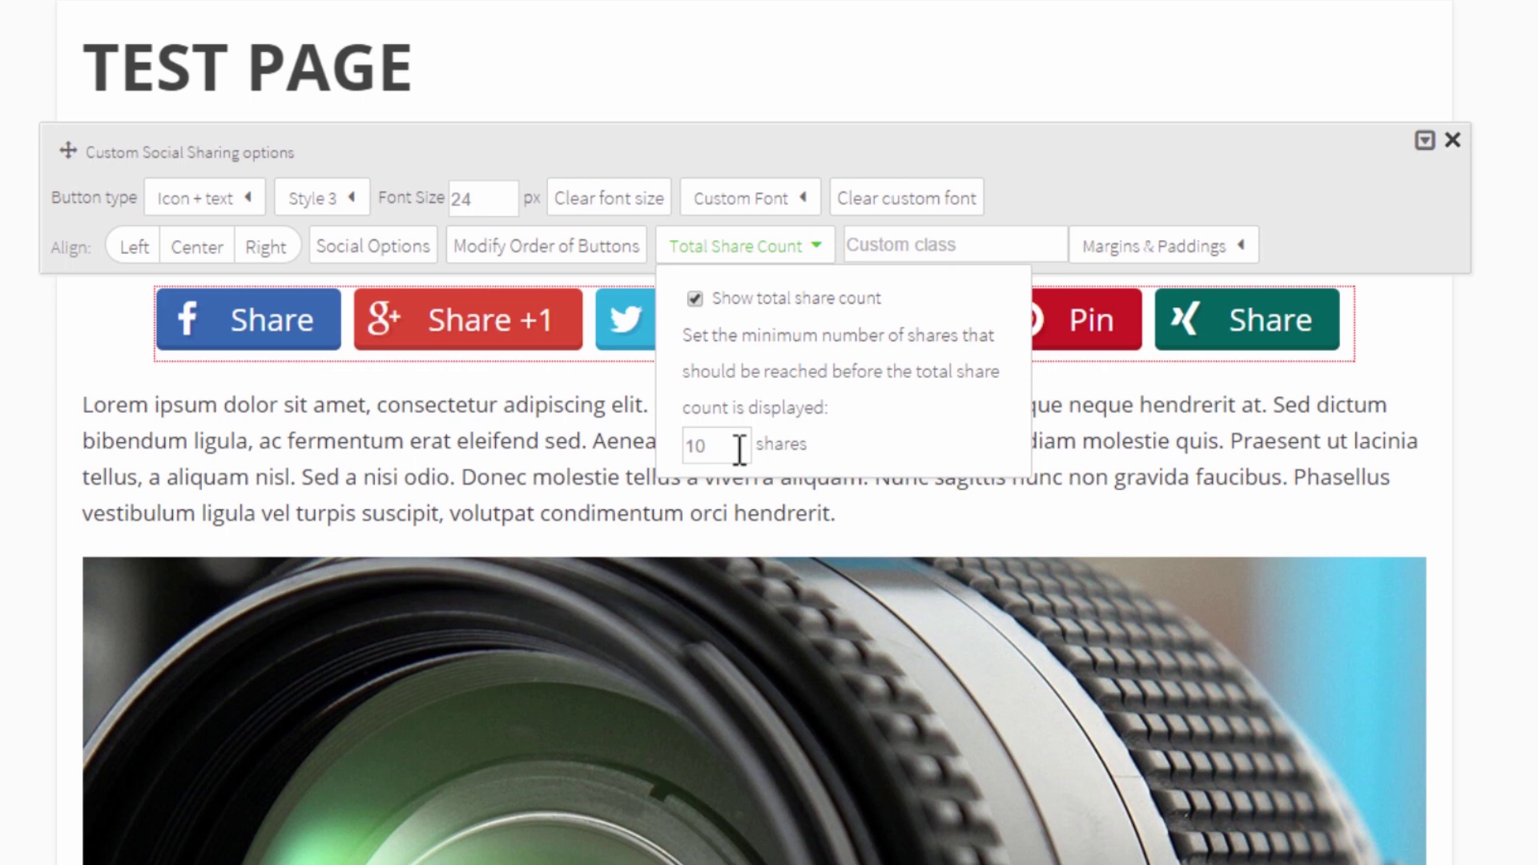
drag(738, 450, 568, 436)
text(20)
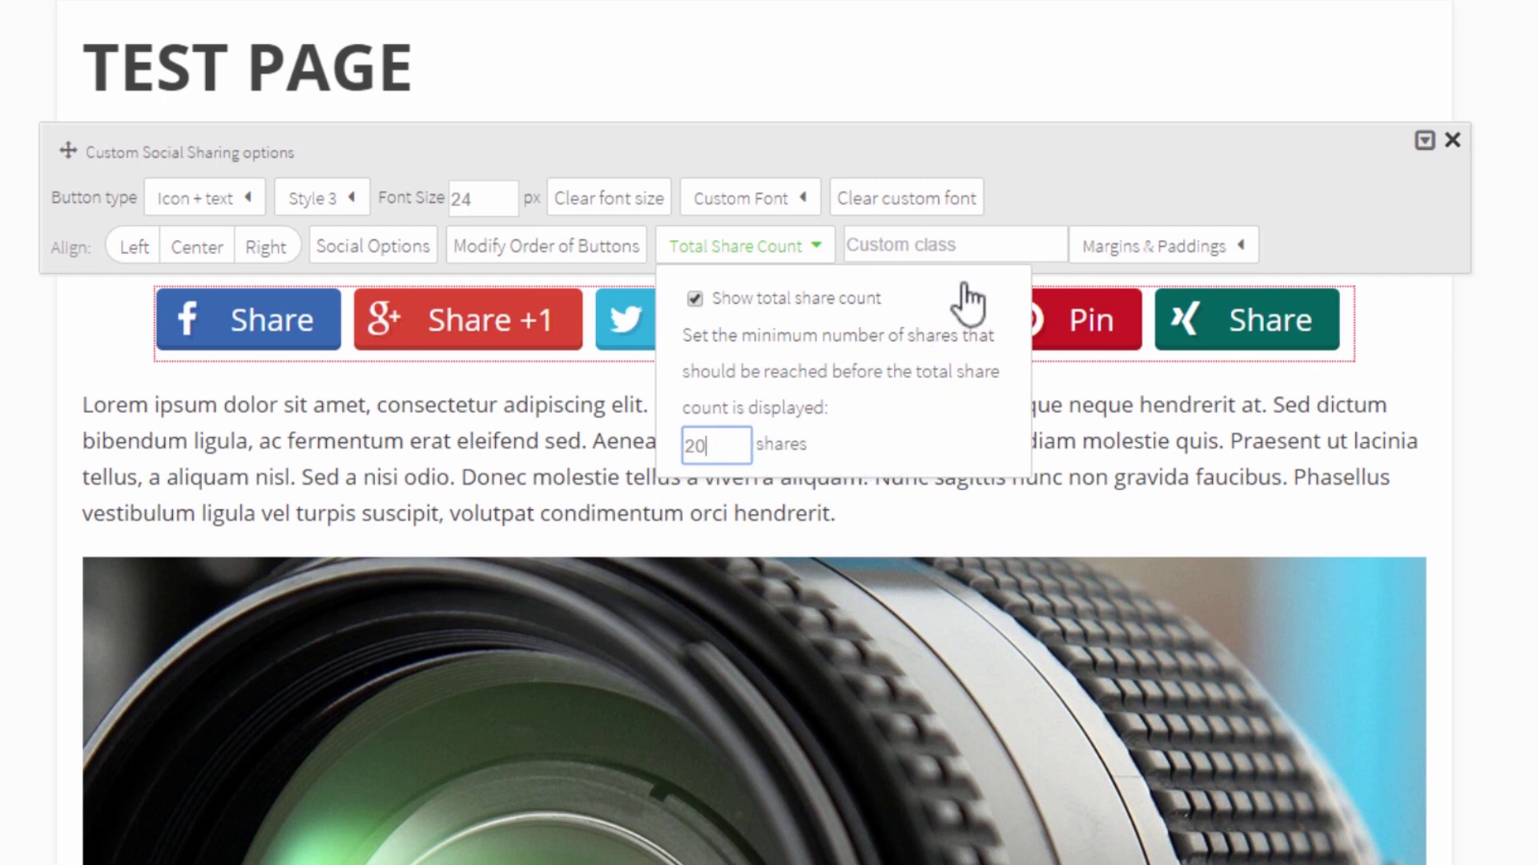
click(1091, 213)
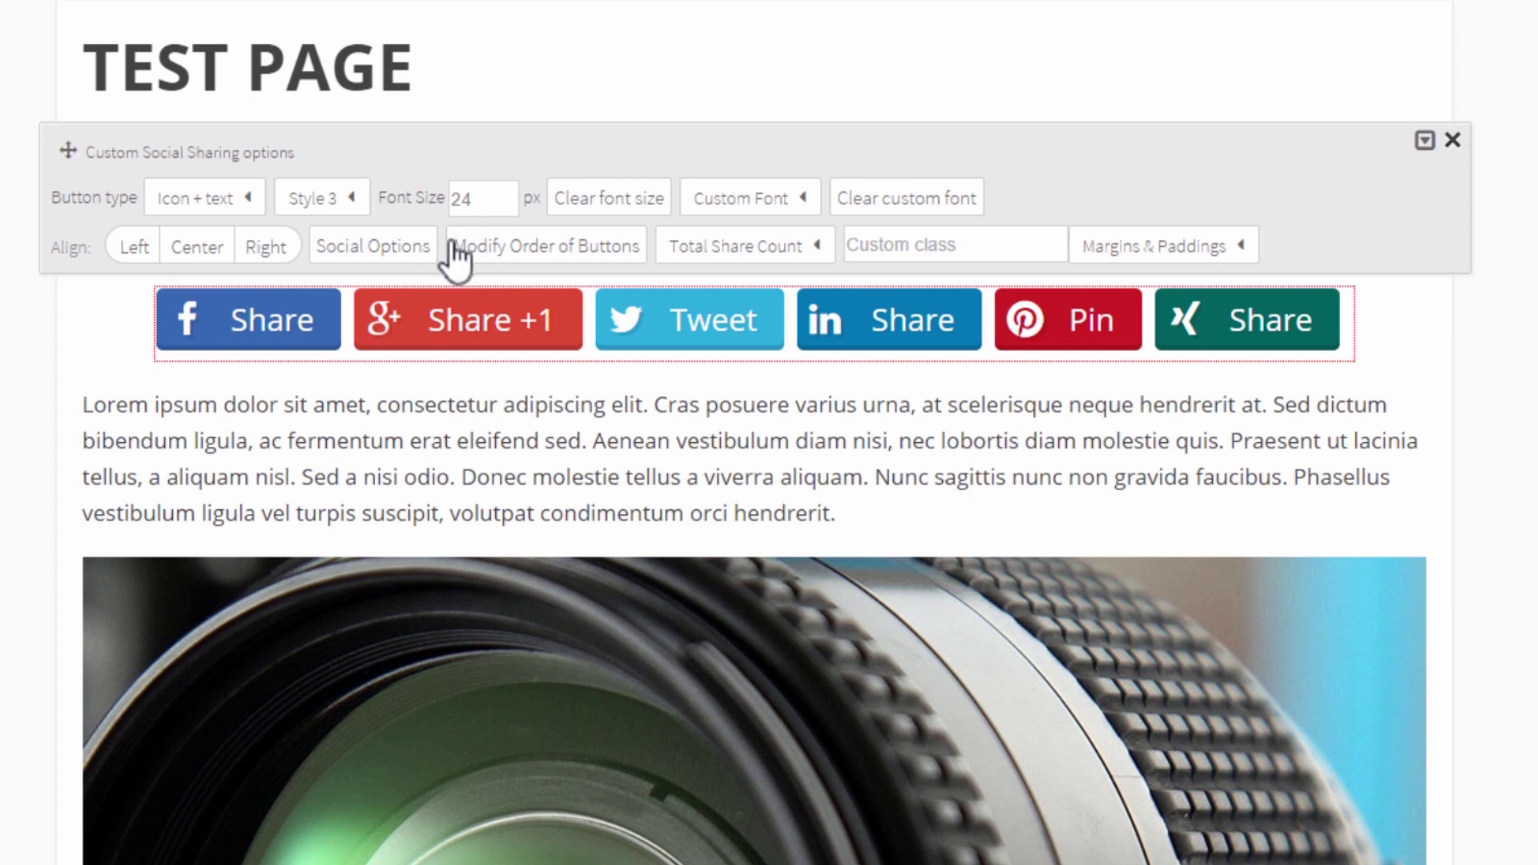
Move Pin up behind Share +1 and Facebook behind Tweet, then save the new button order
click(534, 250)
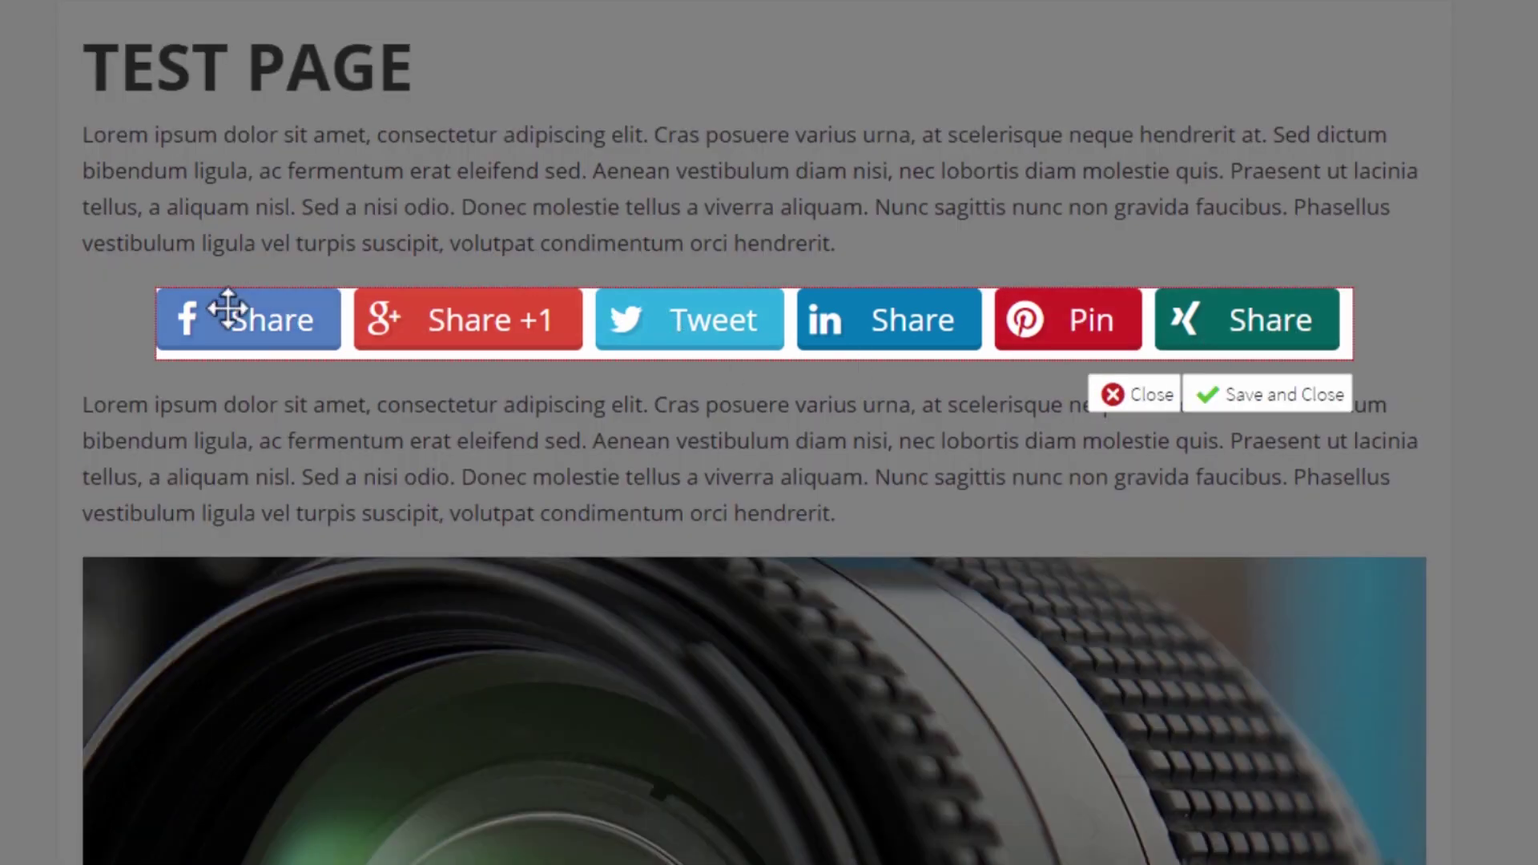
drag(1063, 326, 673, 333)
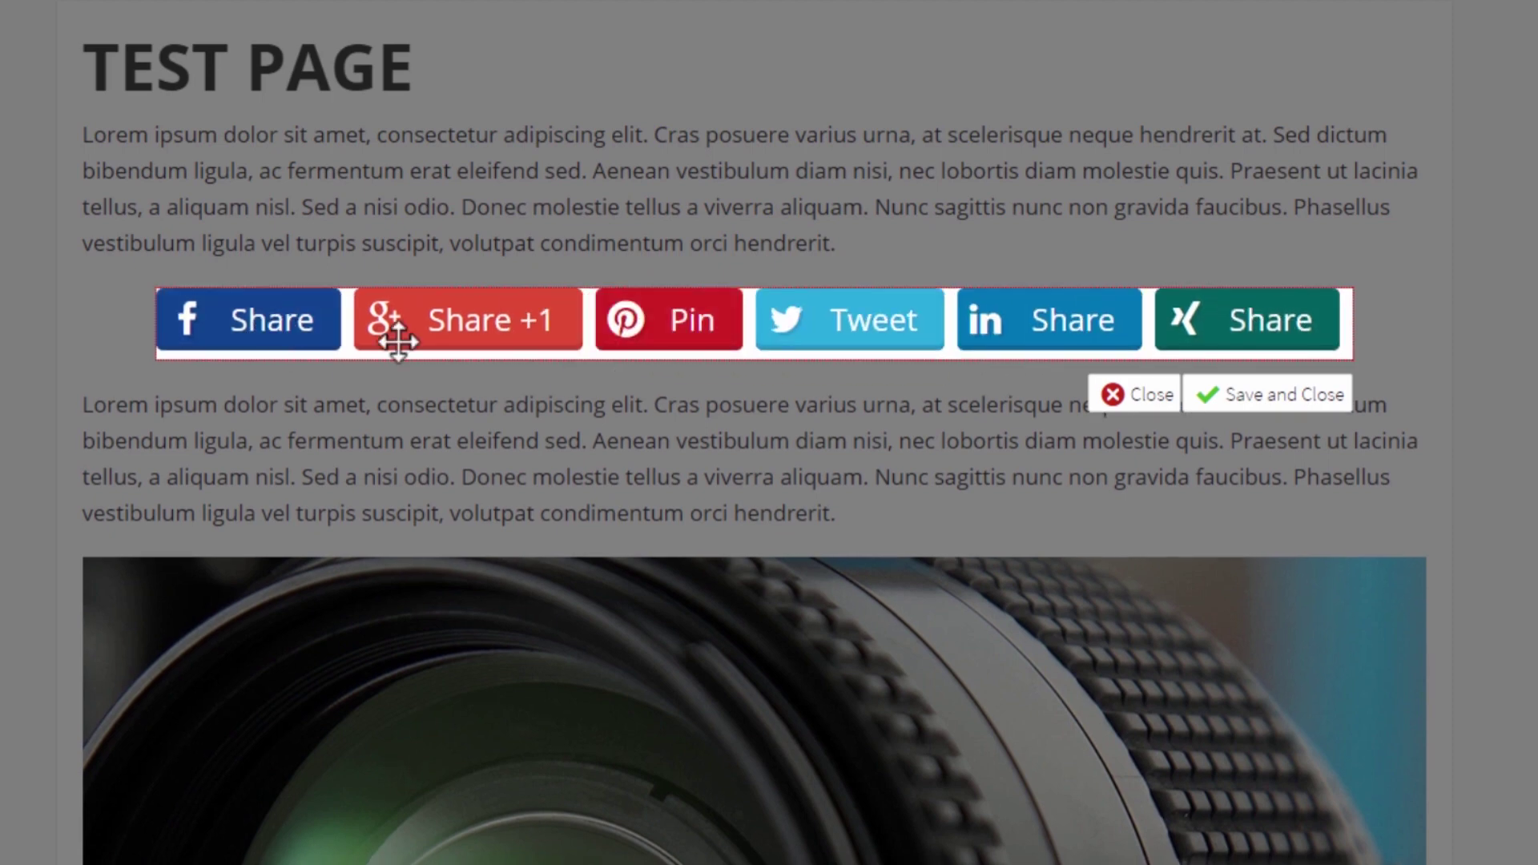
drag(290, 332, 884, 328)
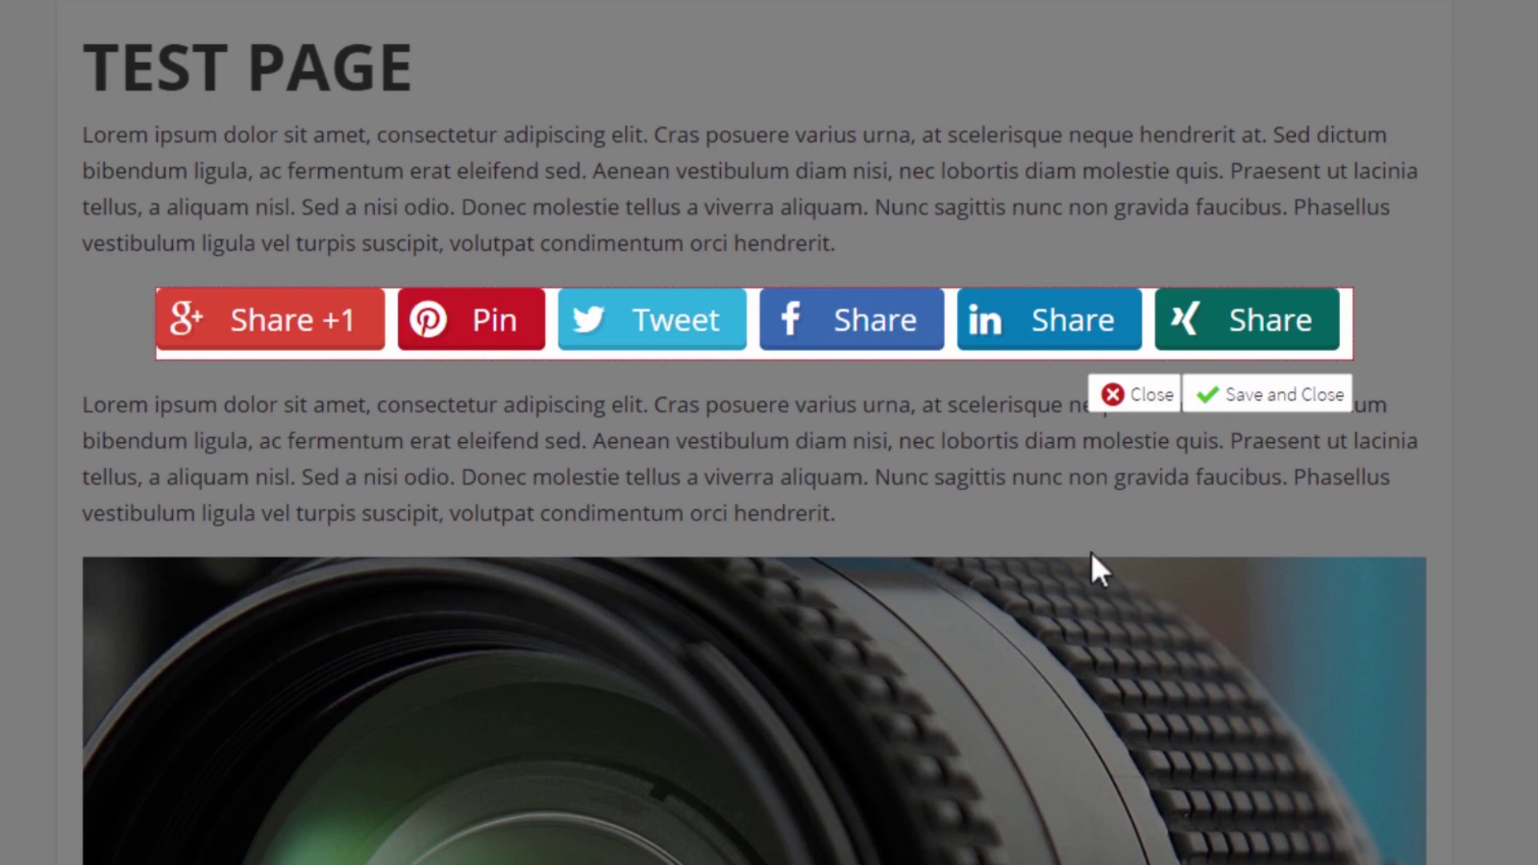
click(1334, 401)
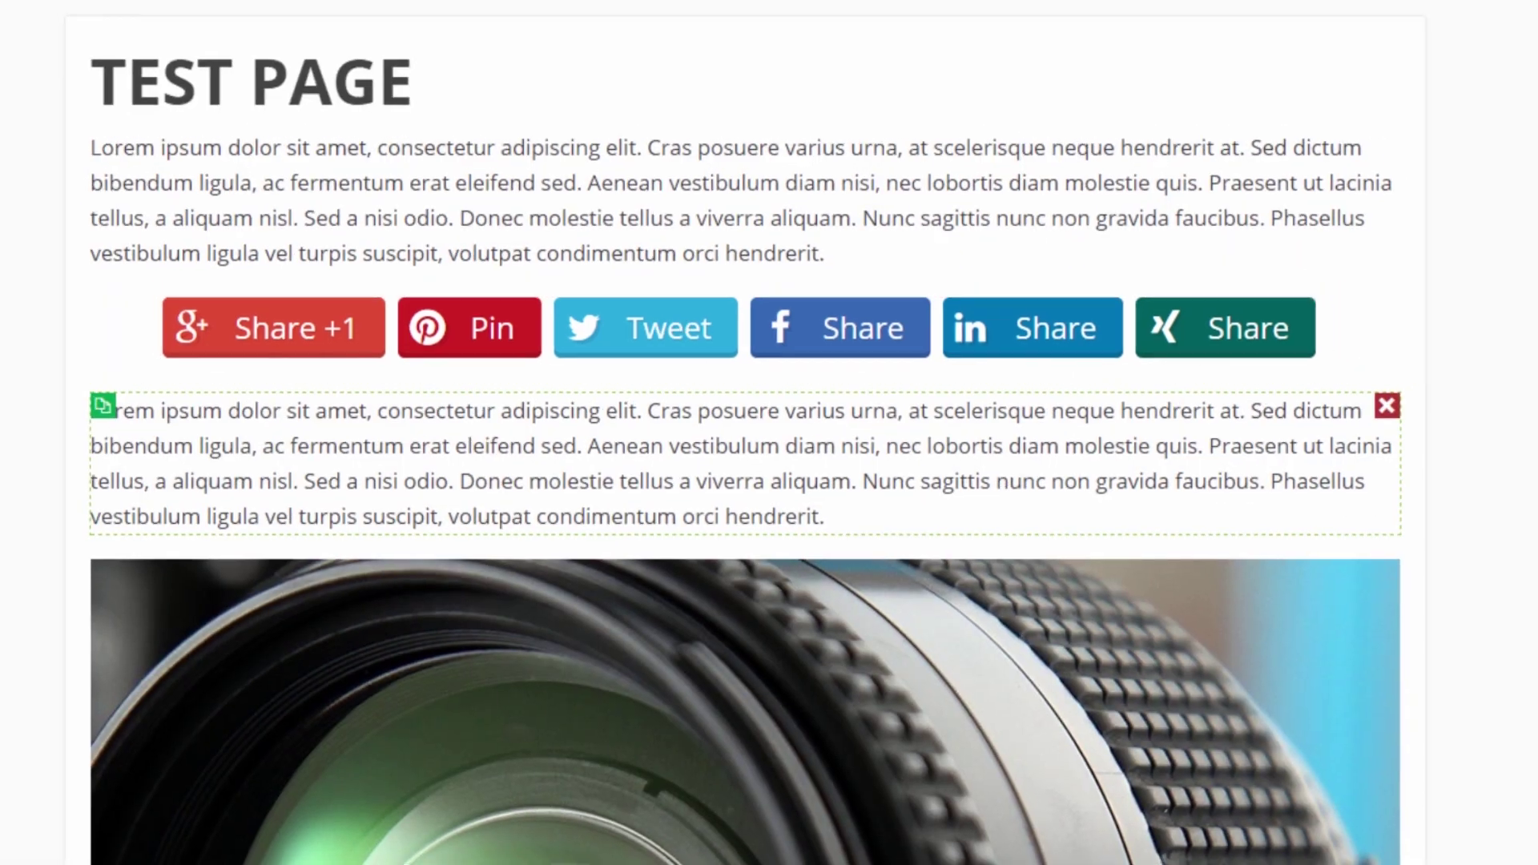
Place a default-design Social Share Buttons element above the custom buttons
click(1518, 580)
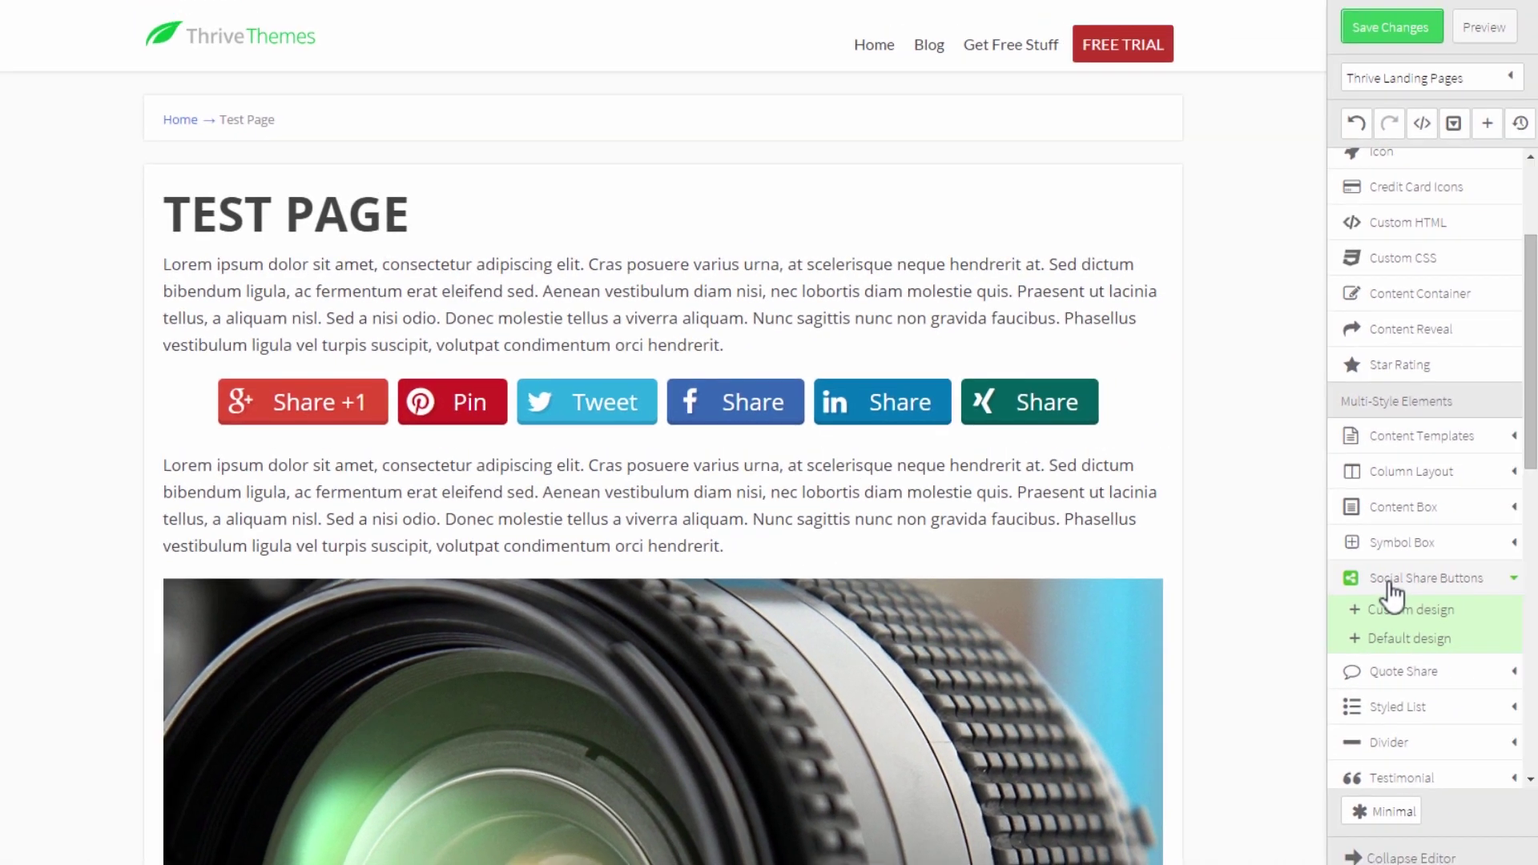
drag(1404, 635, 603, 367)
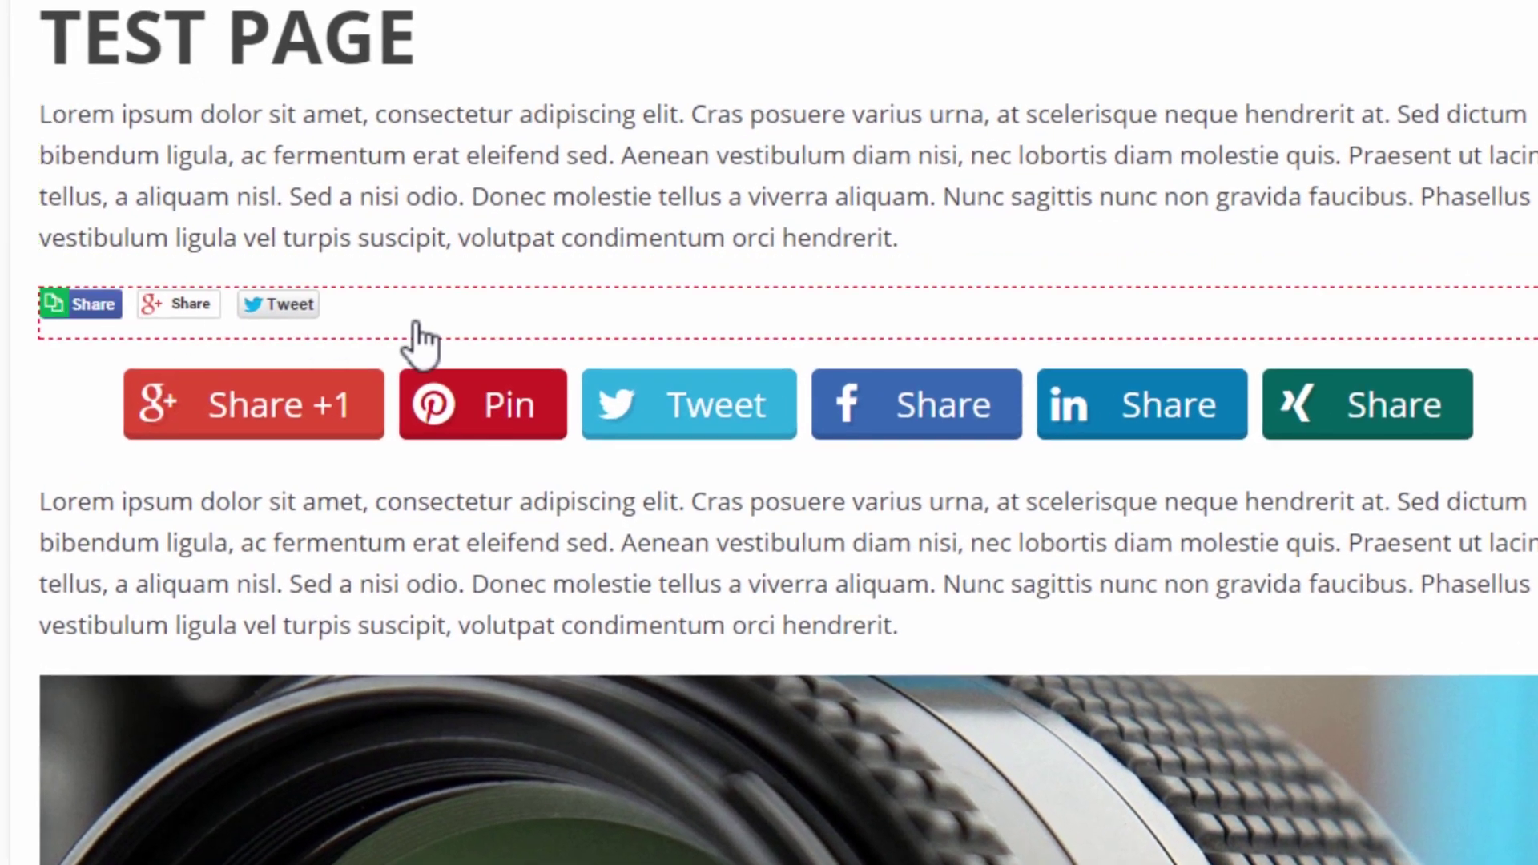
click(406, 357)
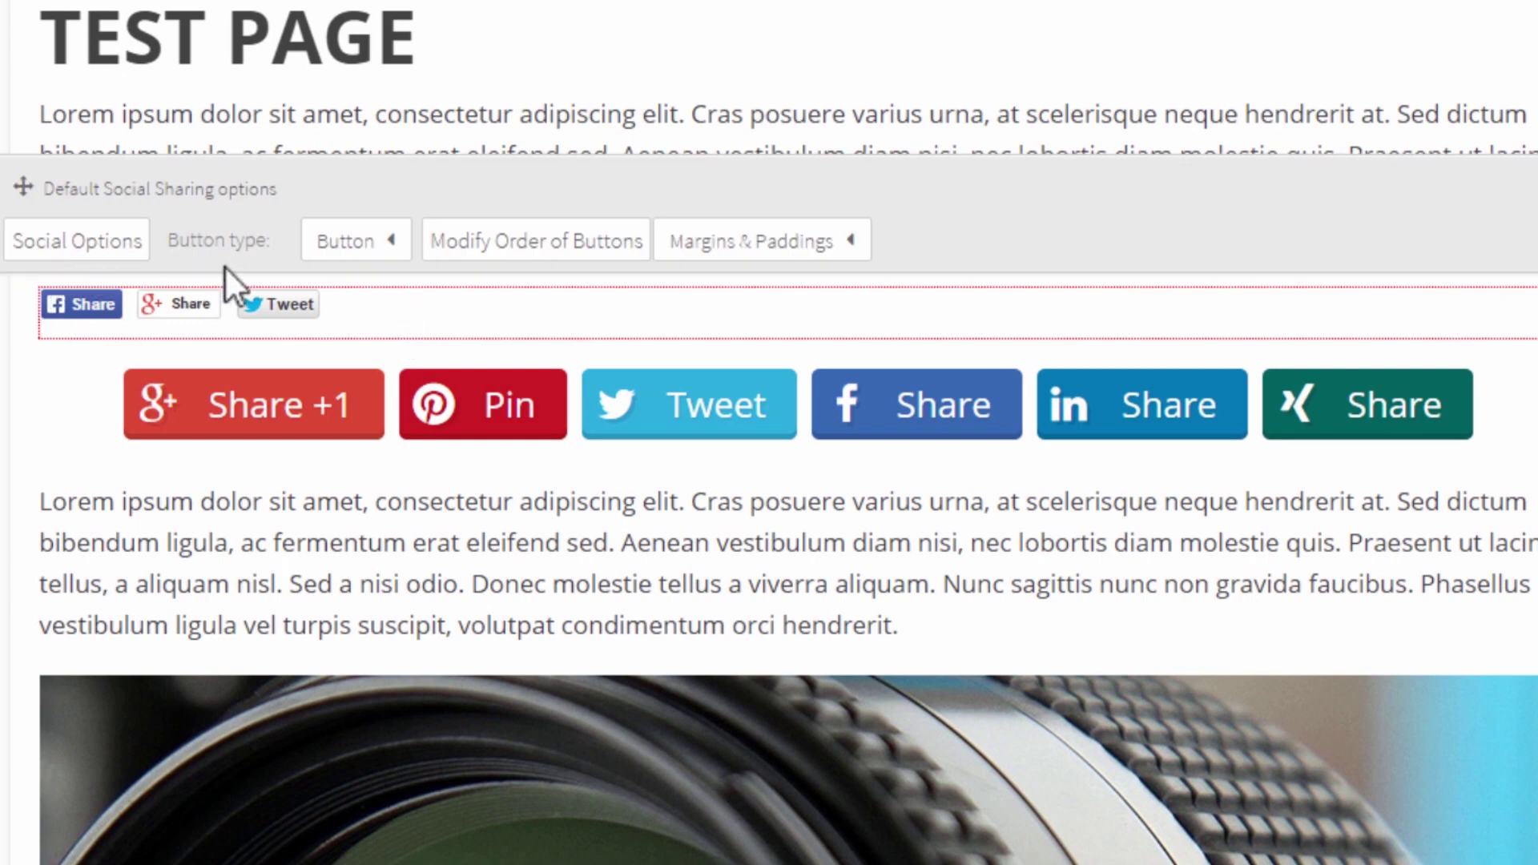
Enable Twitter Follow, Google +1, Google share and Facebook Like in the default row, and save
click(40, 247)
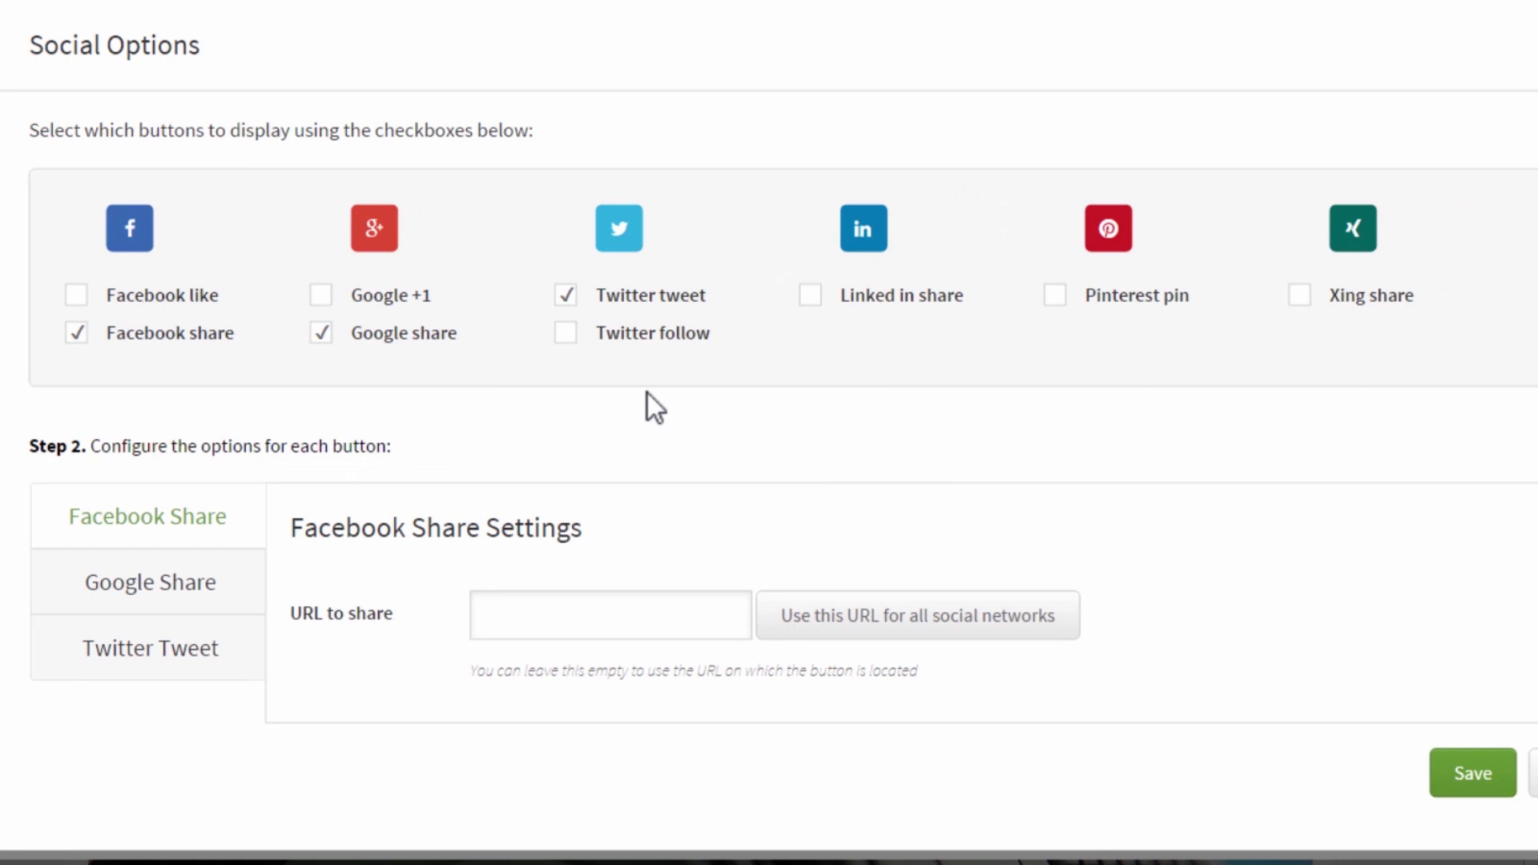
click(565, 333)
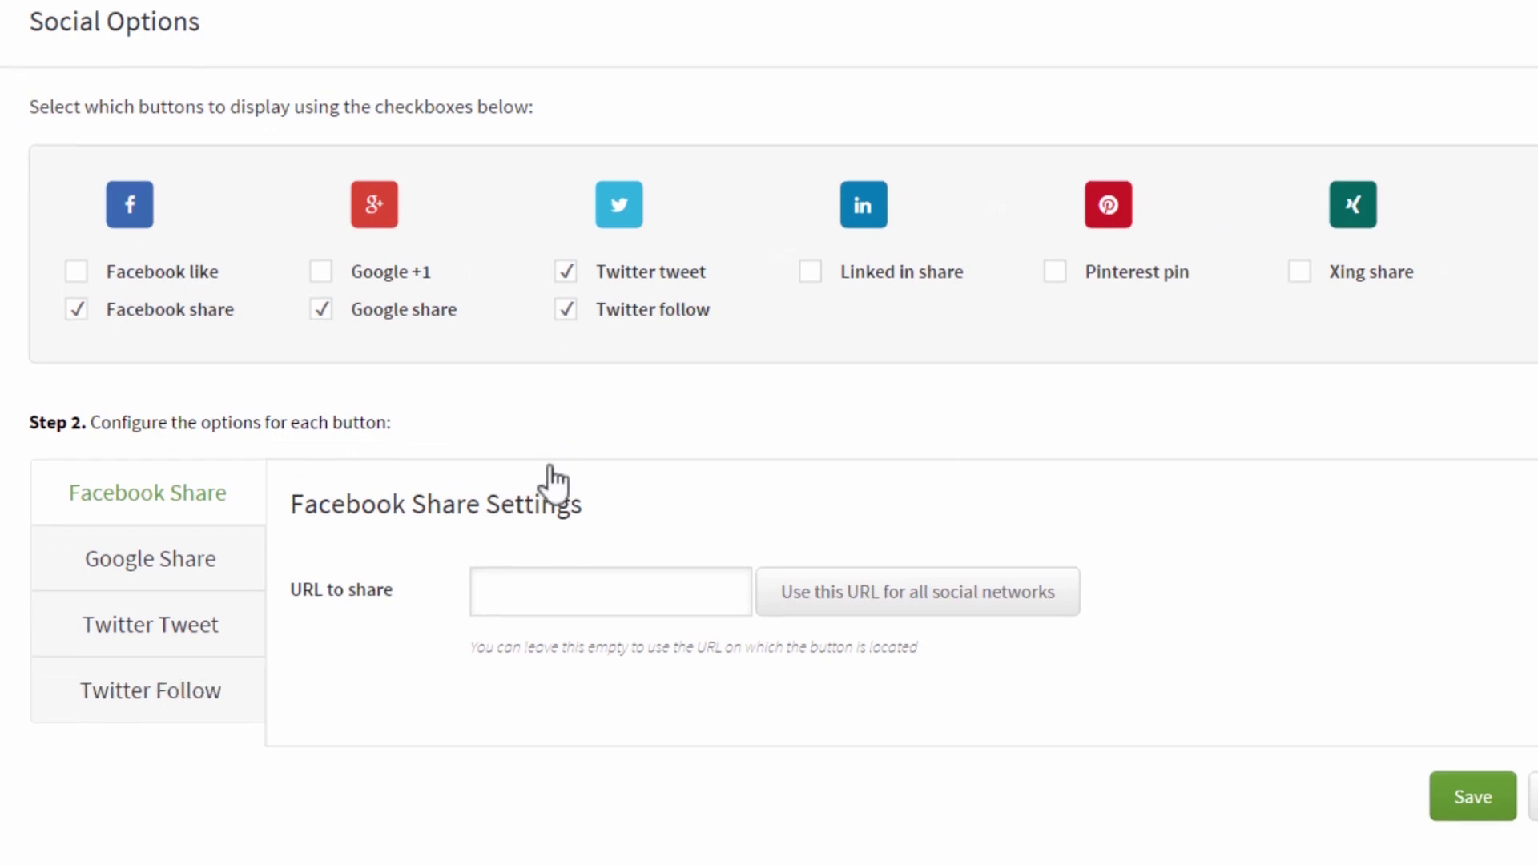
click(327, 274)
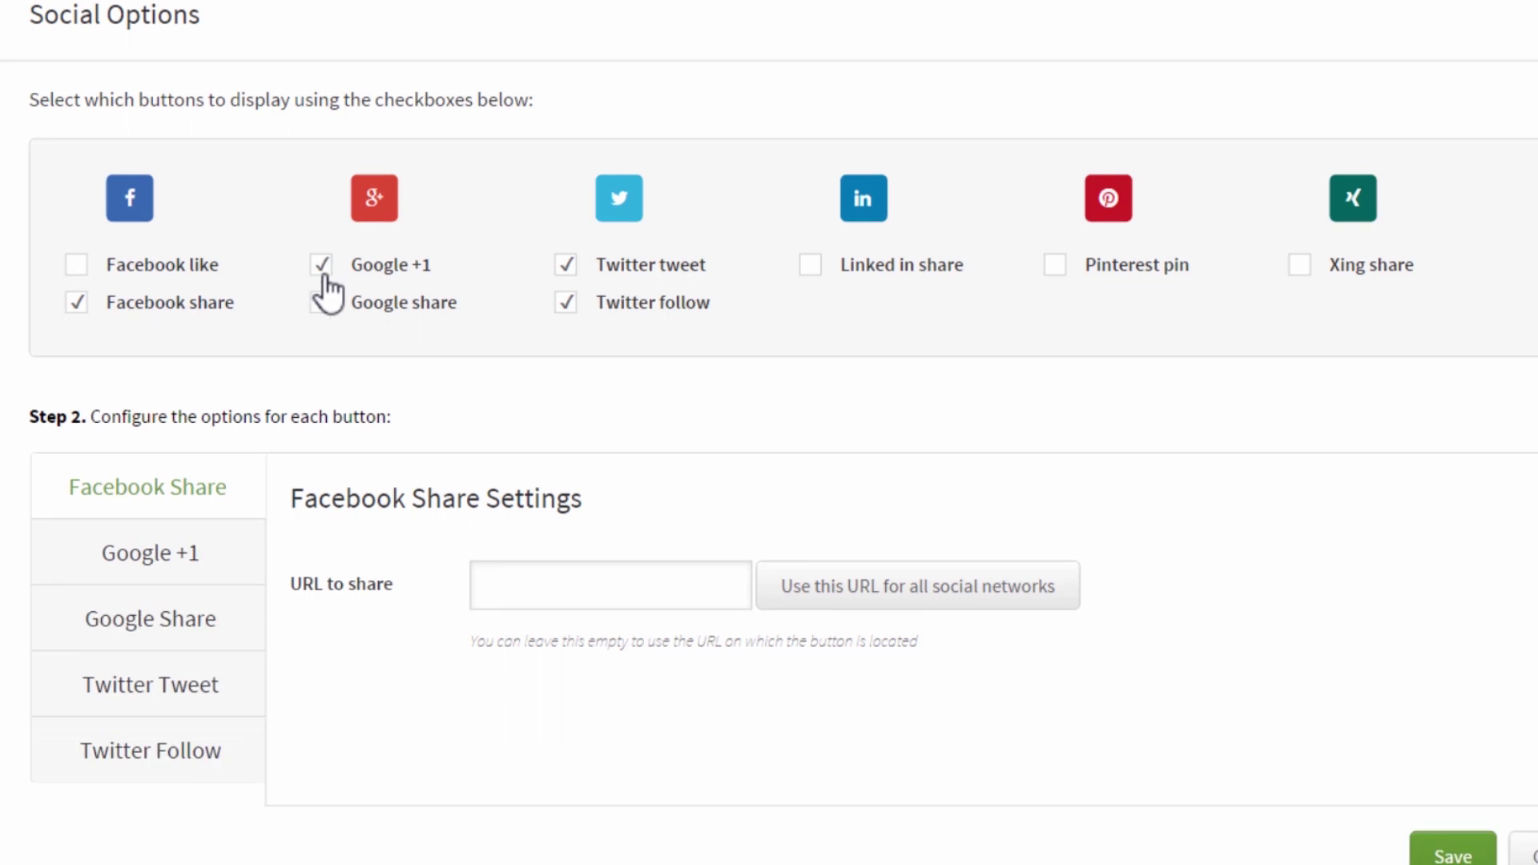
click(321, 302)
click(77, 265)
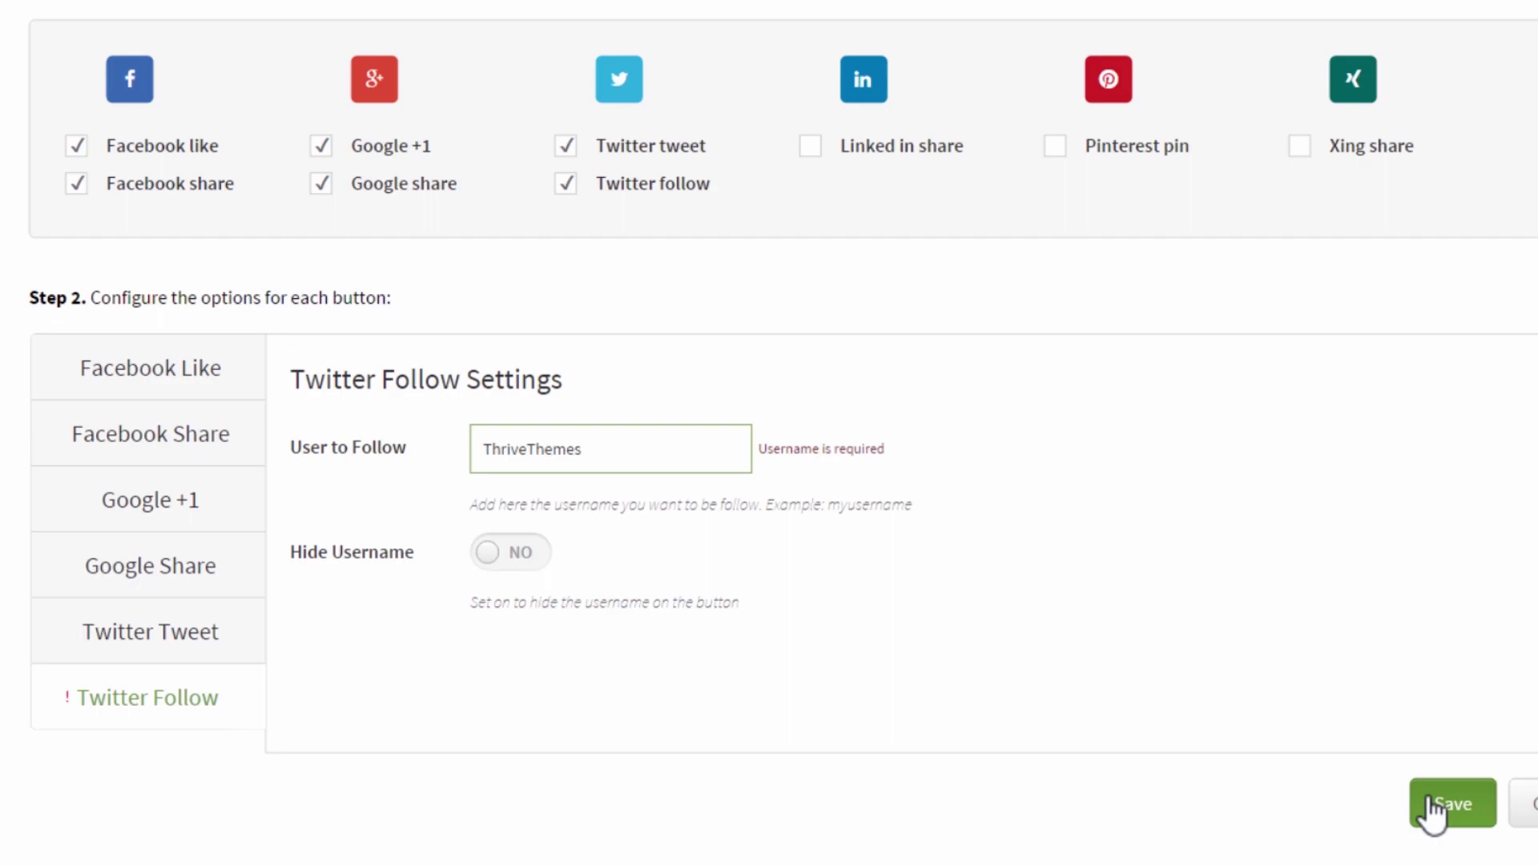
click(1434, 810)
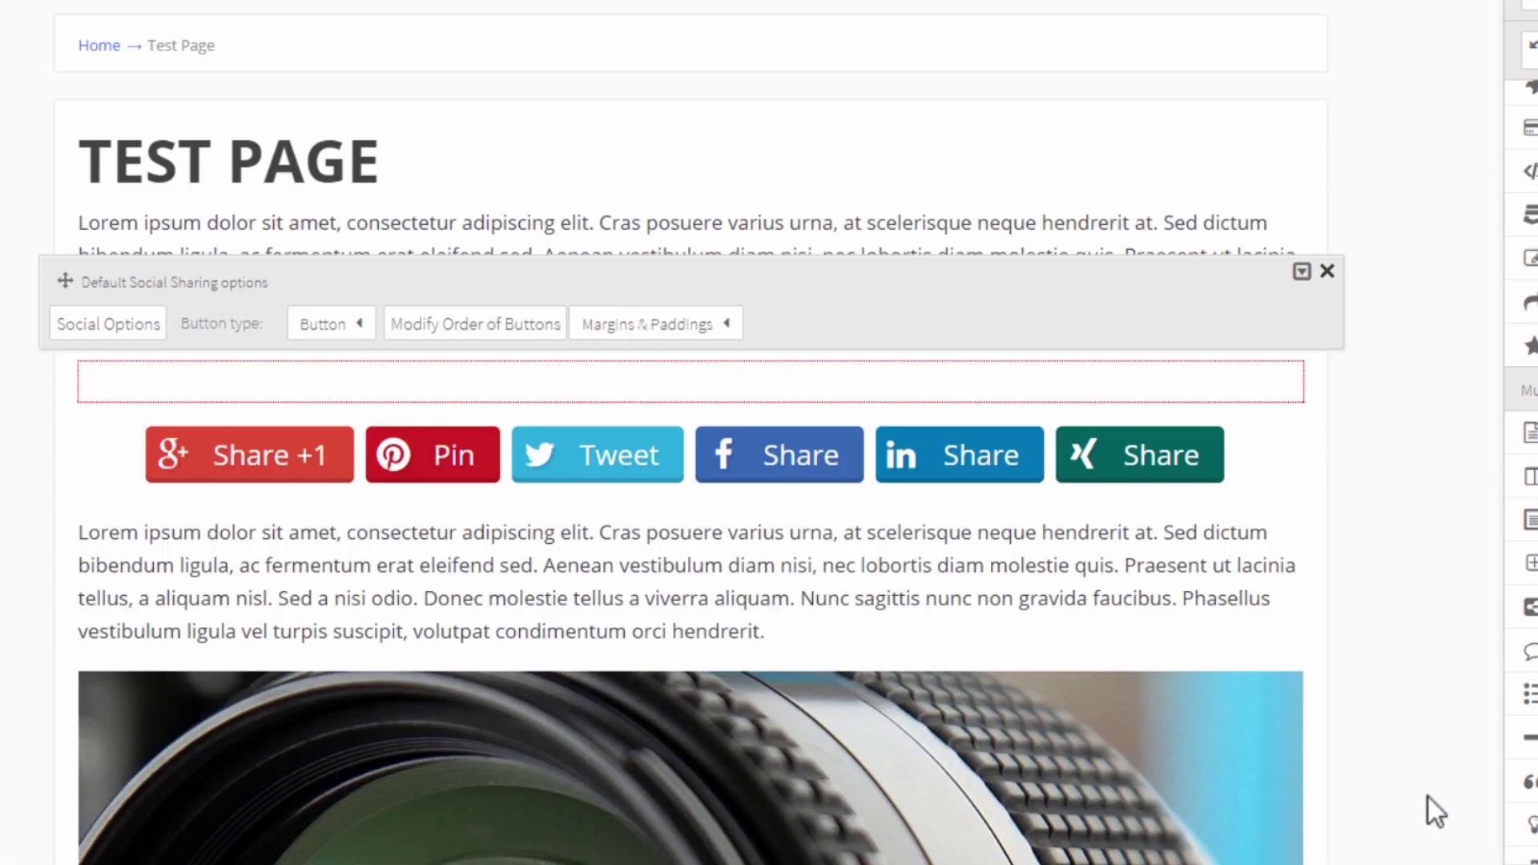
click(40, 472)
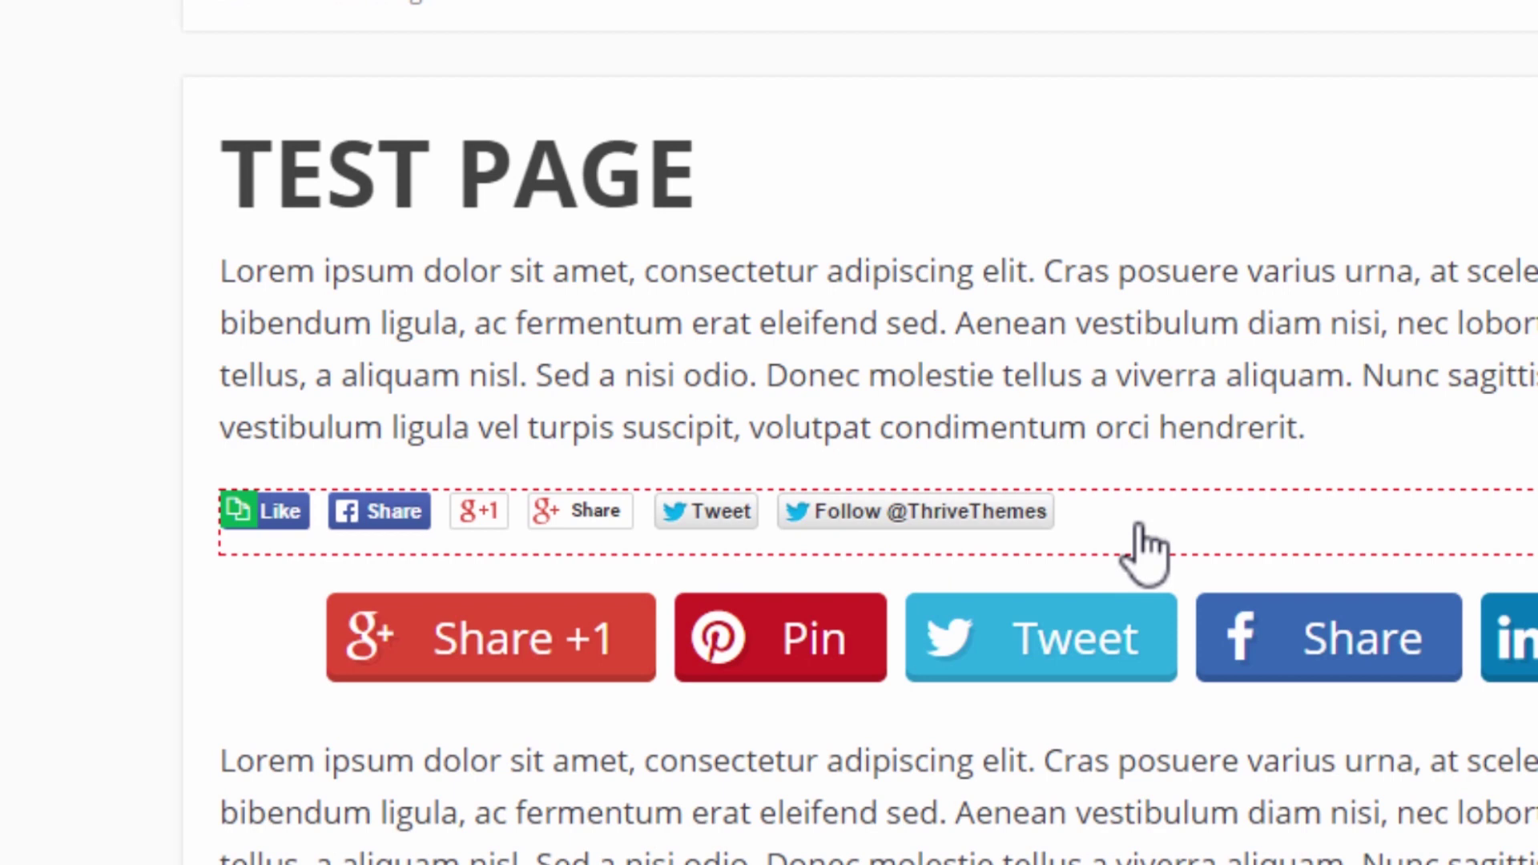
Reopen the default share row's settings and dismiss them with Escape
click(1122, 544)
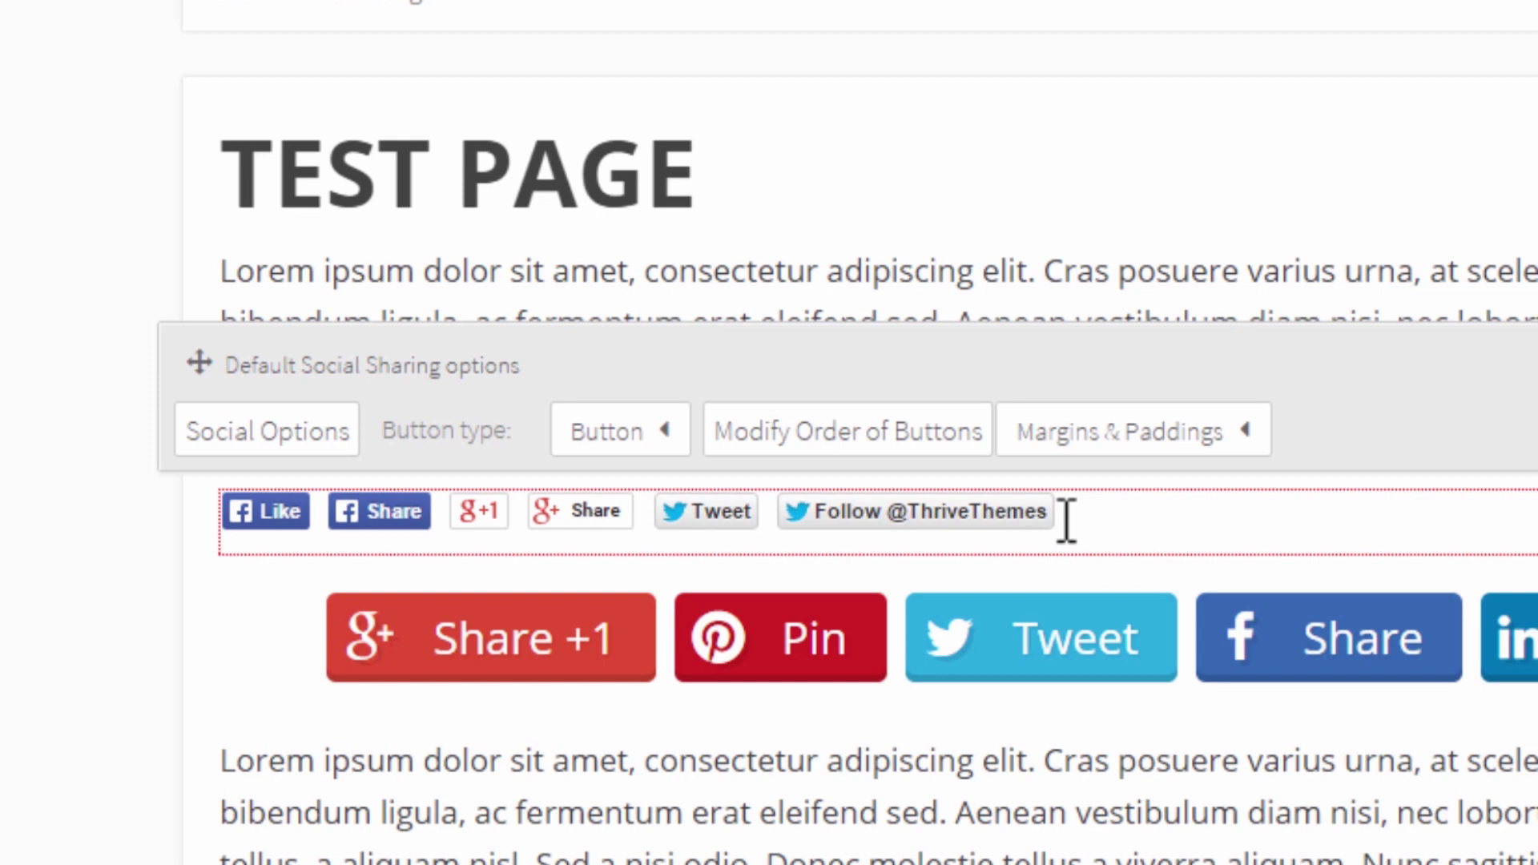
key(Escape)
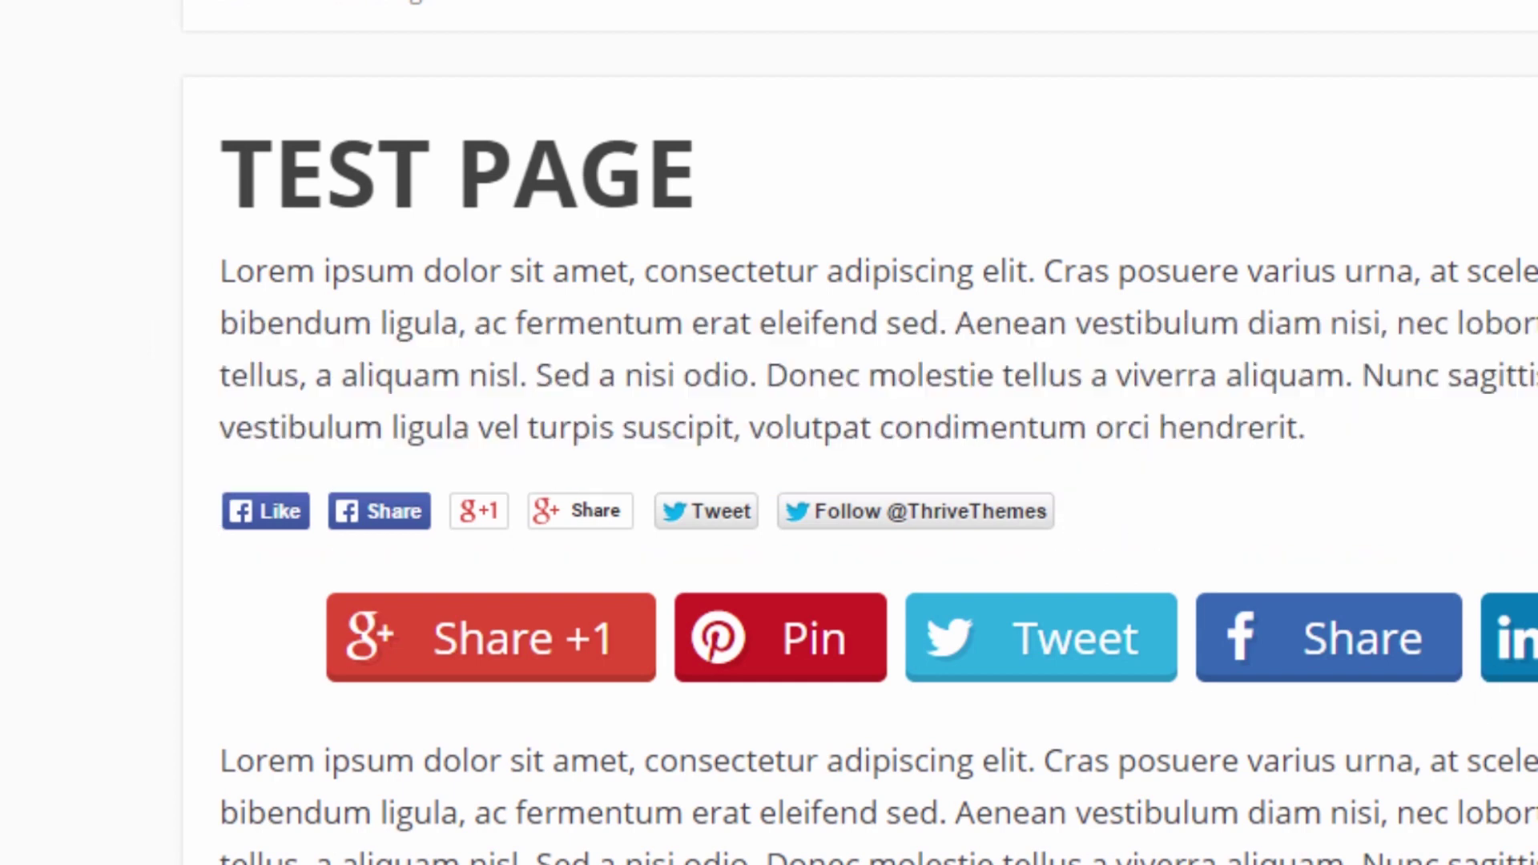